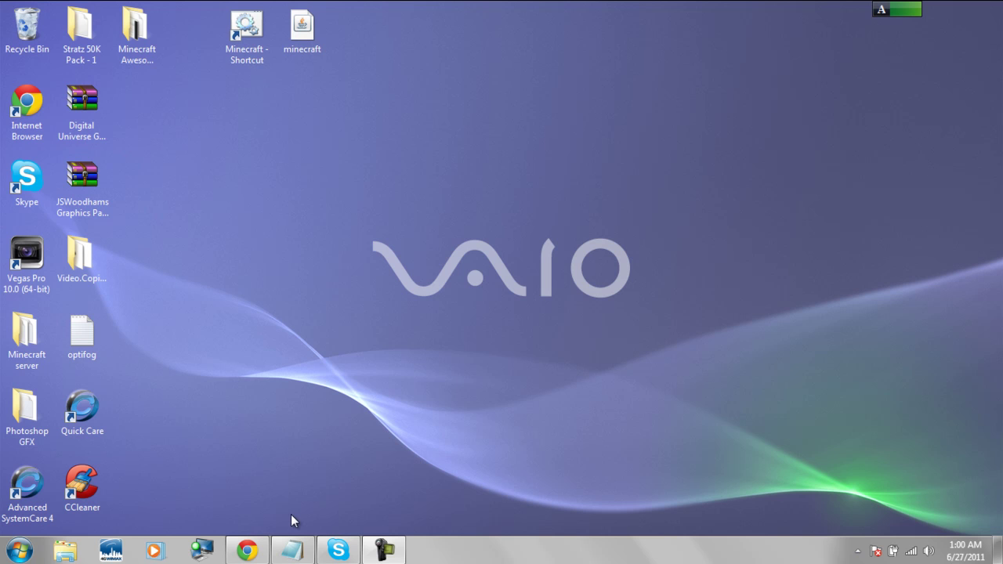
Switch to Chrome and look over the OptiFog and Optimine forum topic, including its download links and change notes
{"action": "left_click", "coordinate": [293, 549]}
{"action": "left_click", "coordinate": [293, 549]}
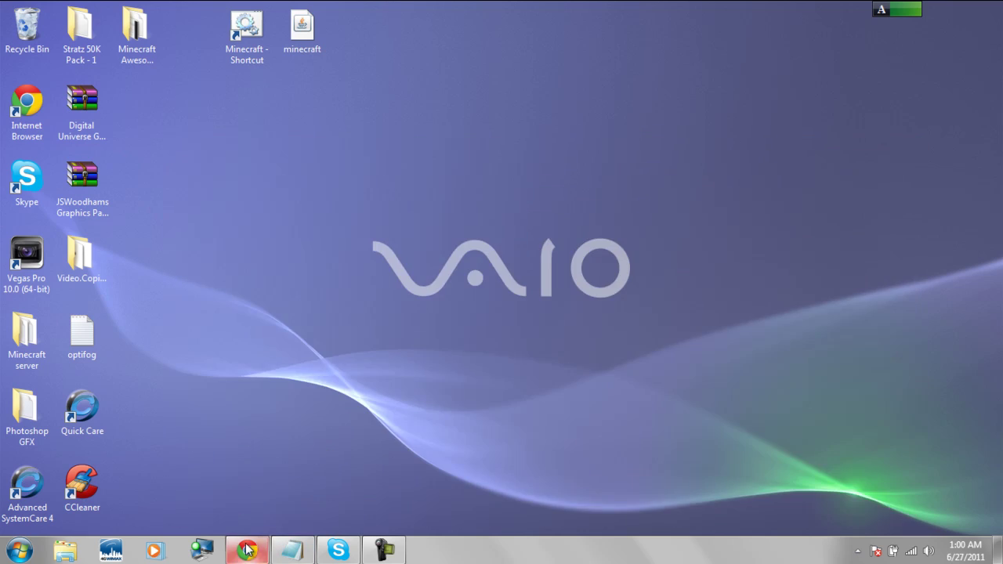
{"action": "left_click", "coordinate": [247, 550]}
{"action": "scroll", "coordinate": [119, 278], "scroll_direction": "down", "scroll_amount": 7}
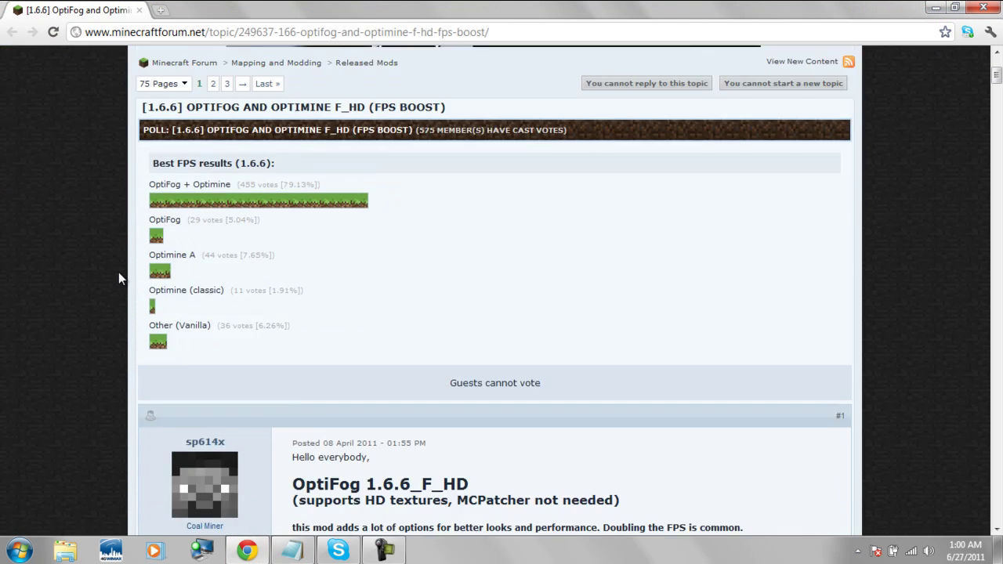
{"action": "scroll", "coordinate": [118, 278], "scroll_direction": "down", "scroll_amount": 2}
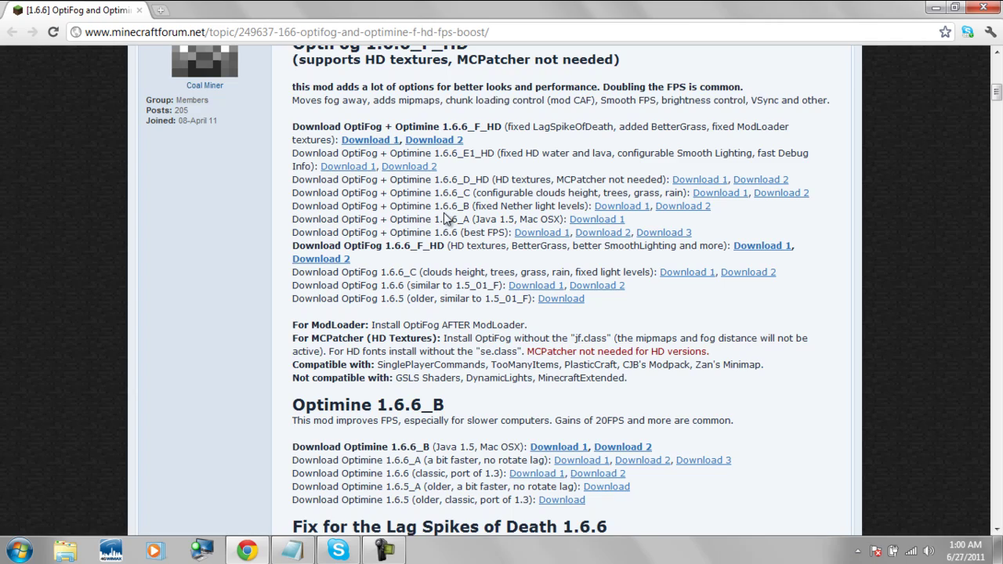
{"action": "scroll", "coordinate": [466, 249], "scroll_direction": "down", "scroll_amount": 12}
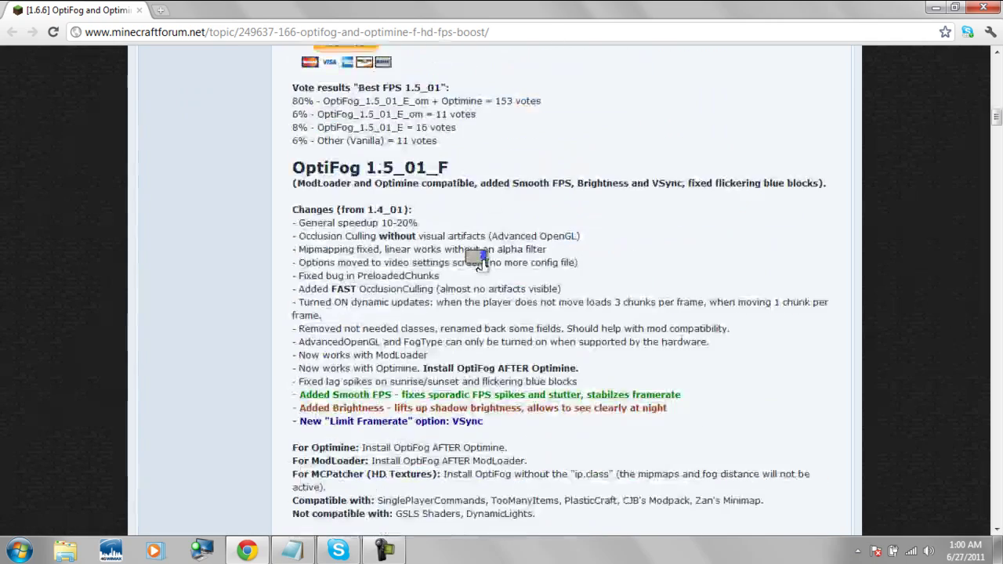
{"action": "scroll", "coordinate": [478, 258], "scroll_direction": "up", "scroll_amount": 15}
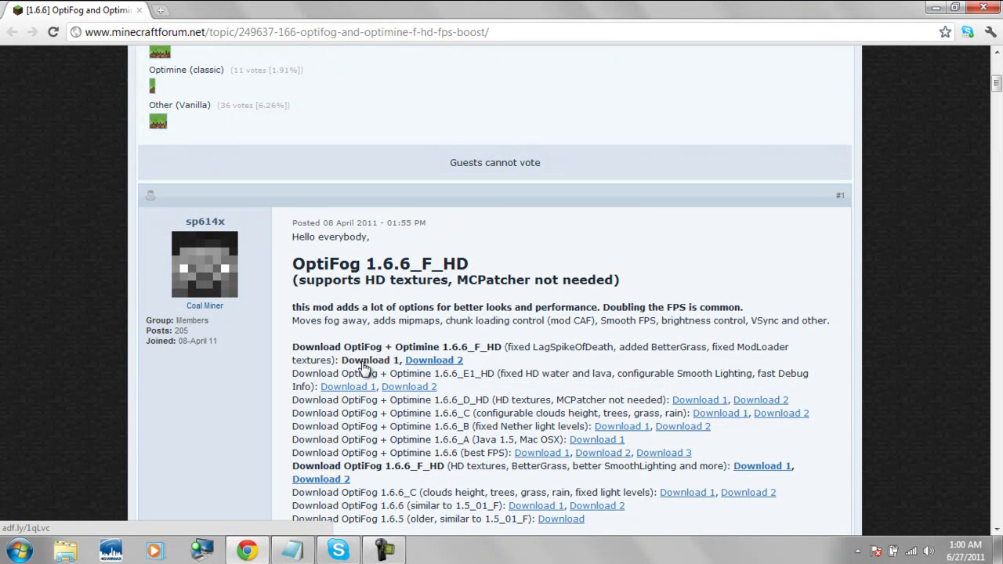
Search for "mod loader" in a new browser tab and open the ModLoader result on Minecraft Forum
{"action": "left_click", "coordinate": [296, 553]}
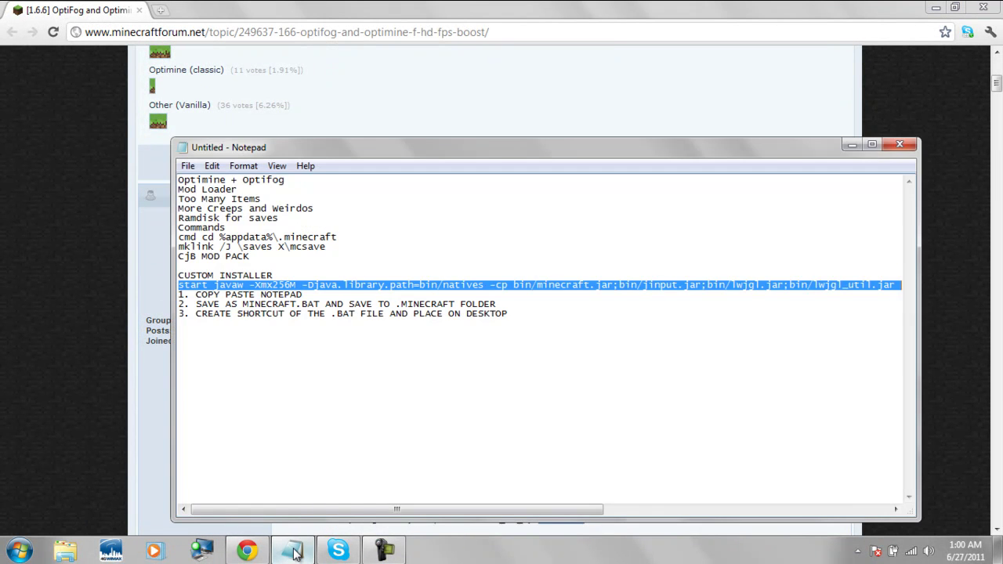
{"action": "left_click", "coordinate": [169, 32]}
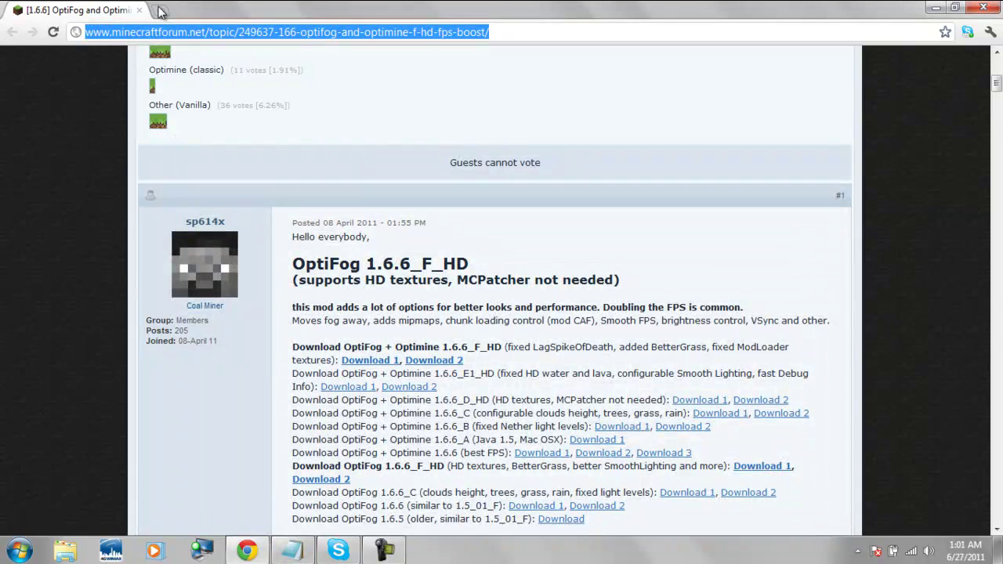
{"action": "left_click", "coordinate": [160, 10]}
{"action": "type", "text": "mod"}
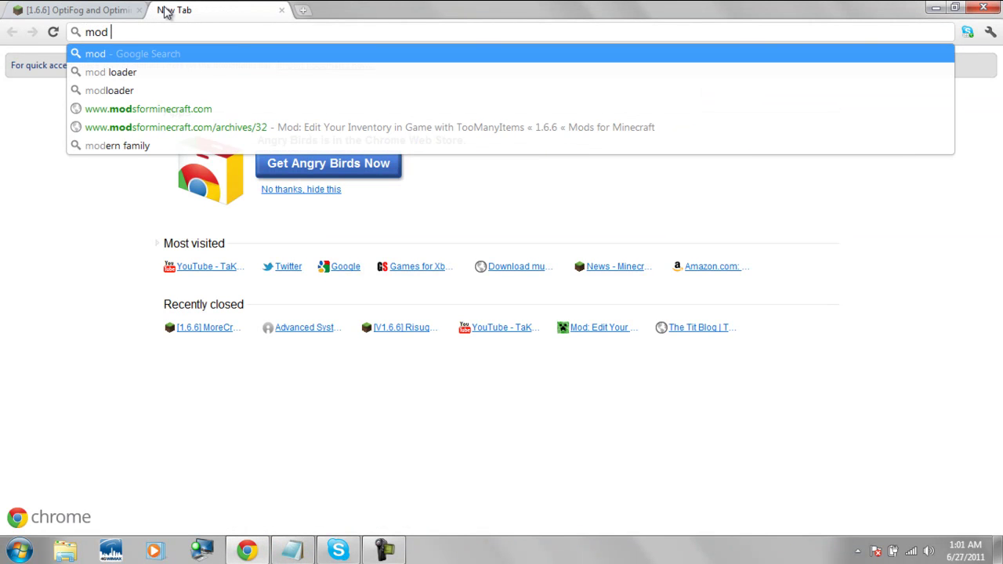
{"action": "left_click", "coordinate": [143, 71]}
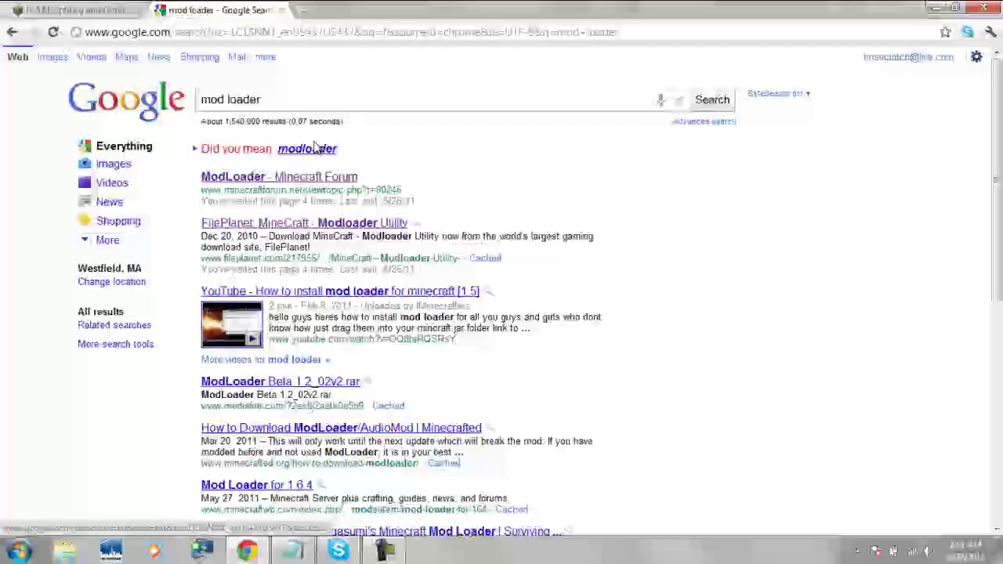
{"action": "left_click", "coordinate": [291, 178]}
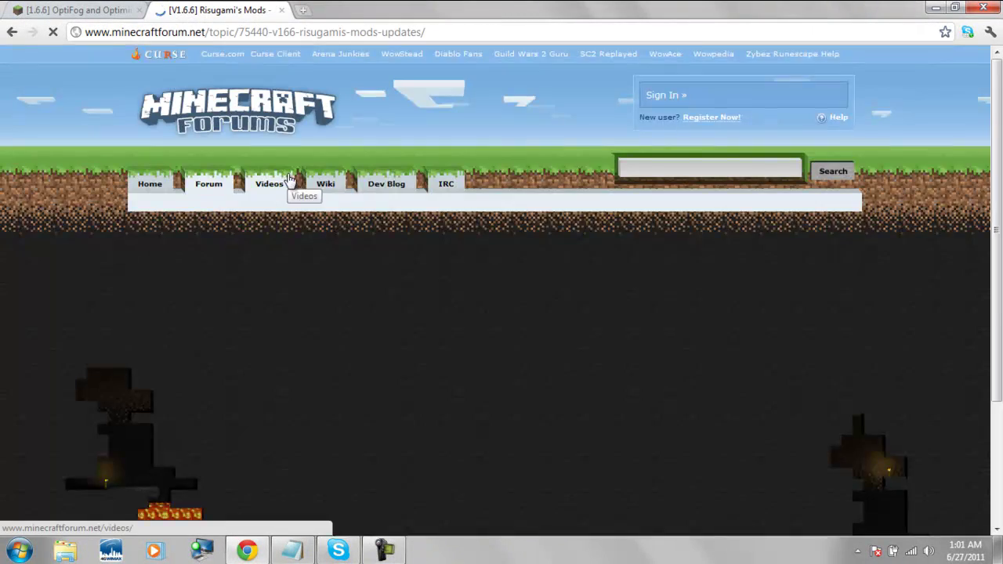
Look through the introduction and Frequently Asked Questions of the Risugami's Mods topic
{"action": "scroll", "coordinate": [305, 359], "scroll_direction": "down", "scroll_amount": 5}
{"action": "scroll", "coordinate": [306, 359], "scroll_direction": "down", "scroll_amount": 5}
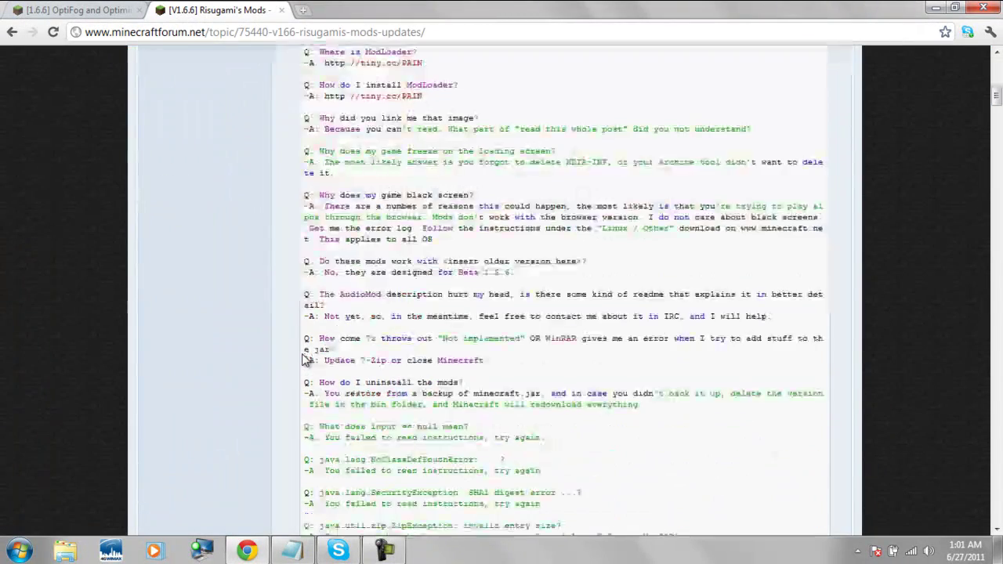
{"action": "scroll", "coordinate": [306, 359], "scroll_direction": "up", "scroll_amount": 5}
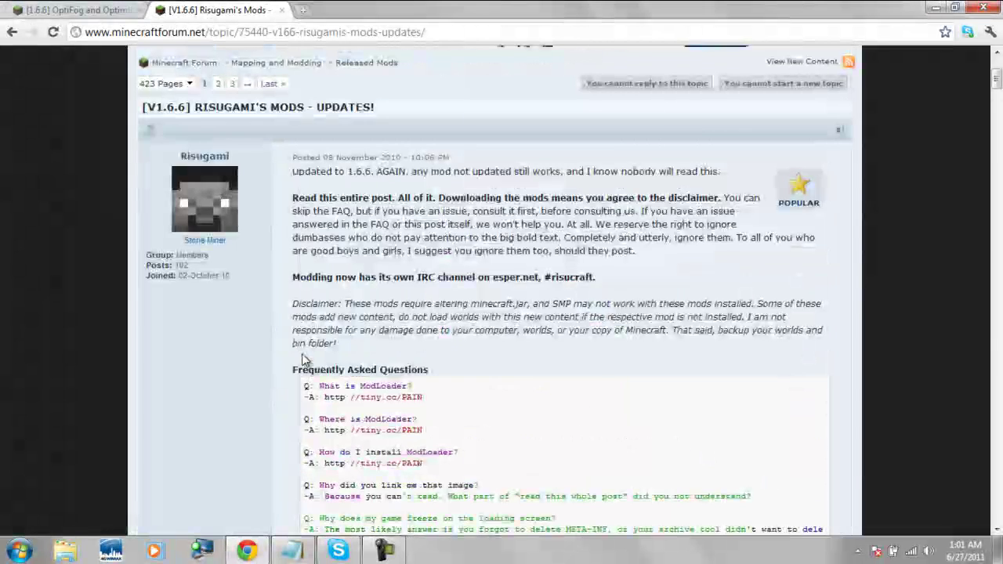
{"action": "scroll", "coordinate": [305, 358], "scroll_direction": "down", "scroll_amount": 4}
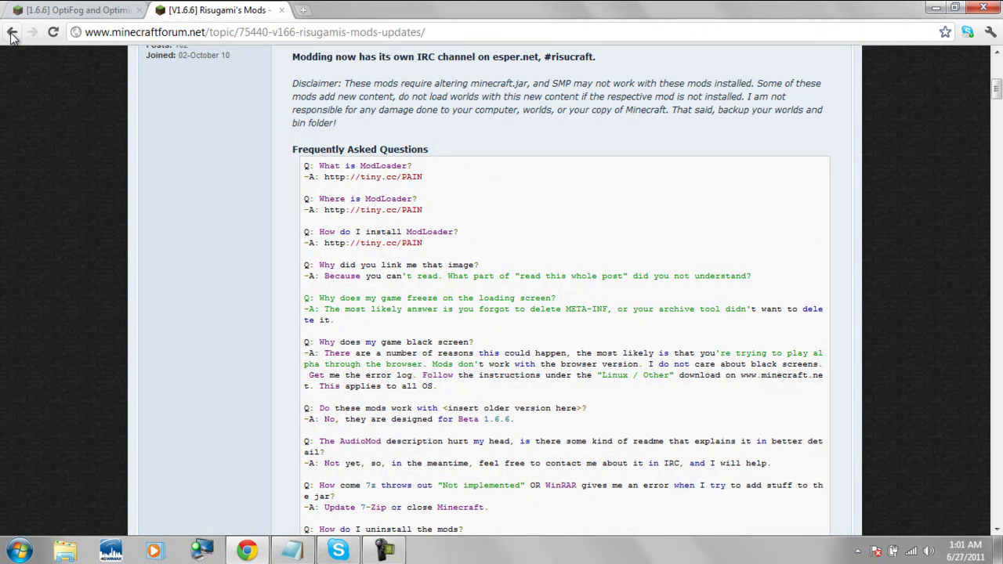
Replace the current page address with a search for "toomanyitems" and open the TooManyItems result on Minecraft Forum
{"action": "left_click", "coordinate": [287, 552]}
{"action": "left_click", "coordinate": [274, 4]}
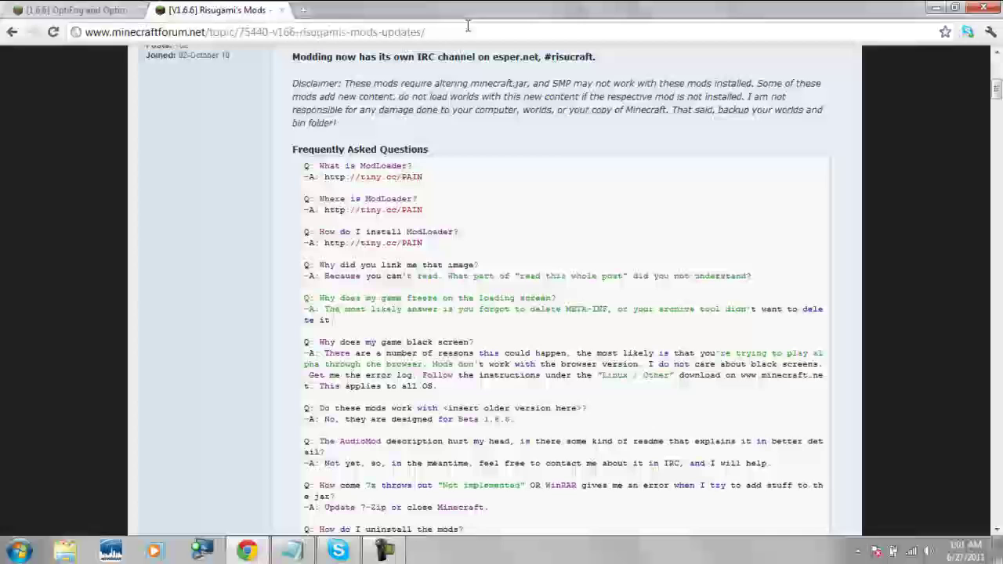
{"action": "left_click_drag", "start_coordinate": [425, 32], "coordinate": [122, 32]}
{"action": "key", "text": "alt+space"}
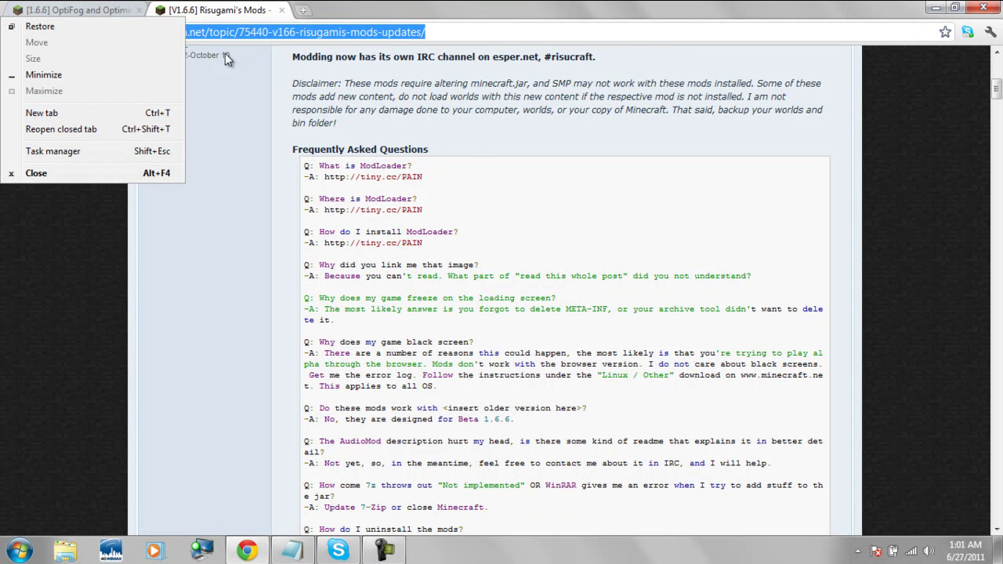
{"action": "left_click", "coordinate": [446, 33]}
{"action": "left_click_drag", "start_coordinate": [443, 32], "coordinate": [2, 4]}
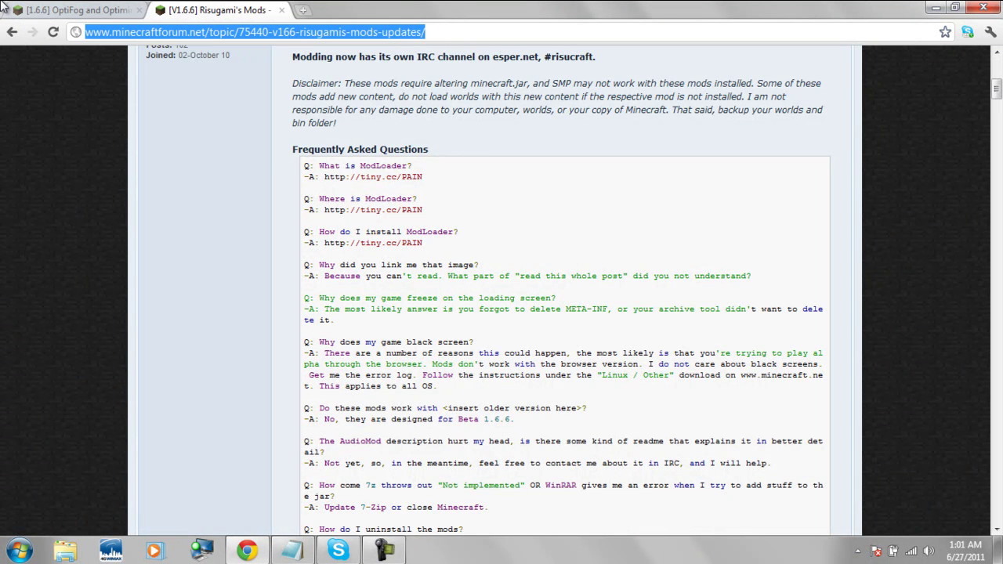
{"action": "type", "text": "too"}
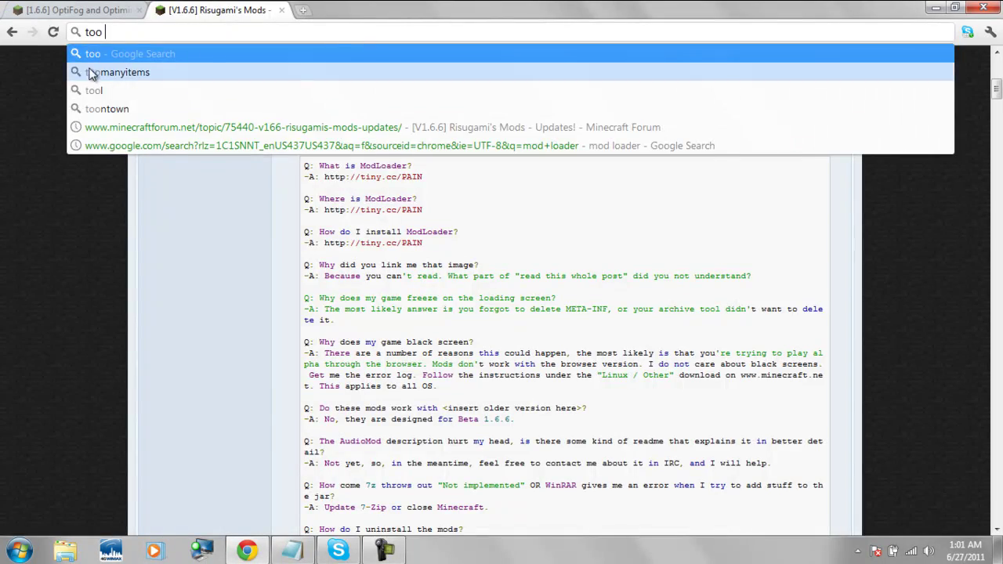
{"action": "left_click", "coordinate": [88, 74]}
{"action": "left_click", "coordinate": [276, 149]}
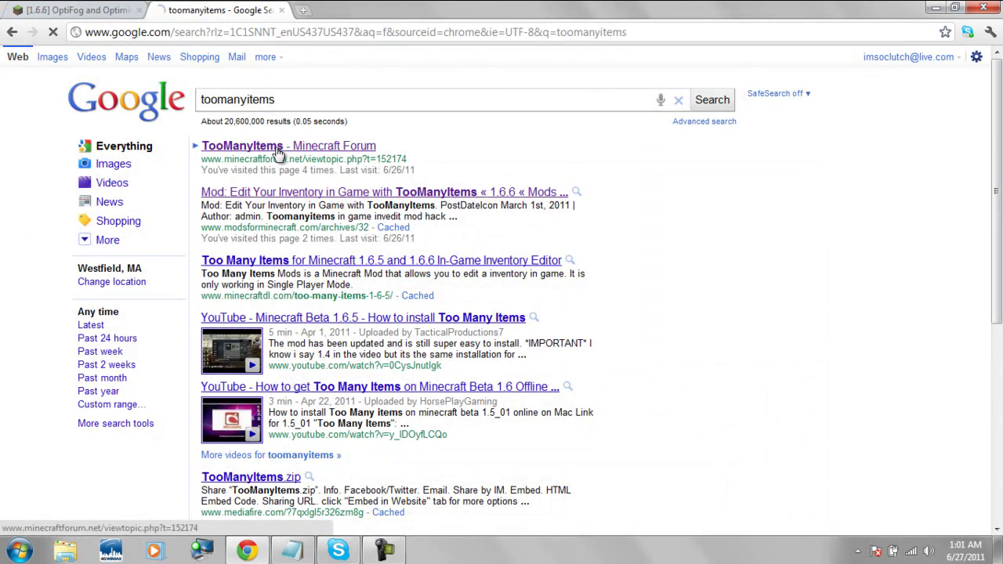
Look through the TooManyItems topic from the instructions to the in-game inventory screenshot
{"action": "scroll", "coordinate": [318, 285], "scroll_direction": "down", "scroll_amount": 5}
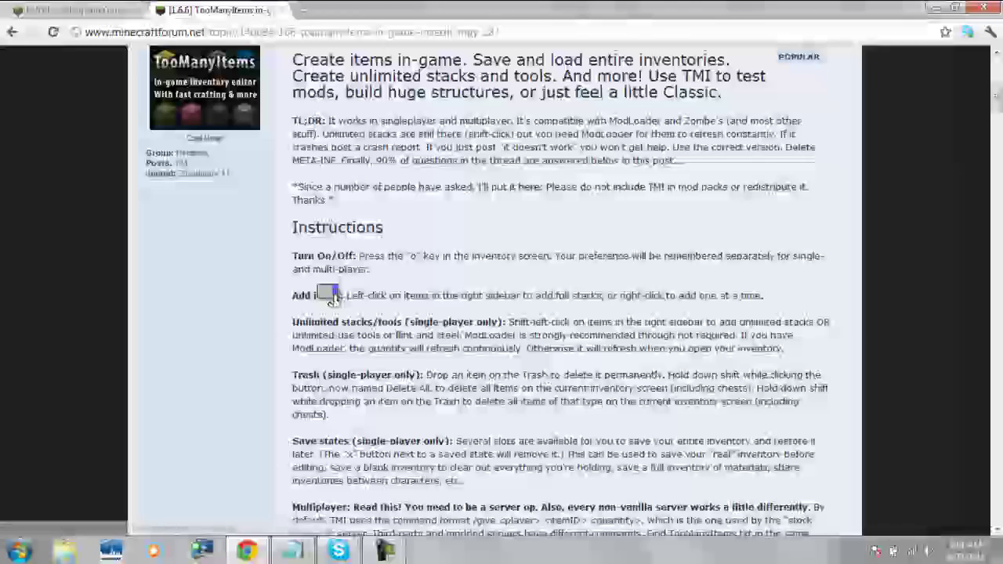
{"action": "double_click", "coordinate": [316, 282]}
{"action": "scroll", "coordinate": [316, 286], "scroll_direction": "down", "scroll_amount": 18}
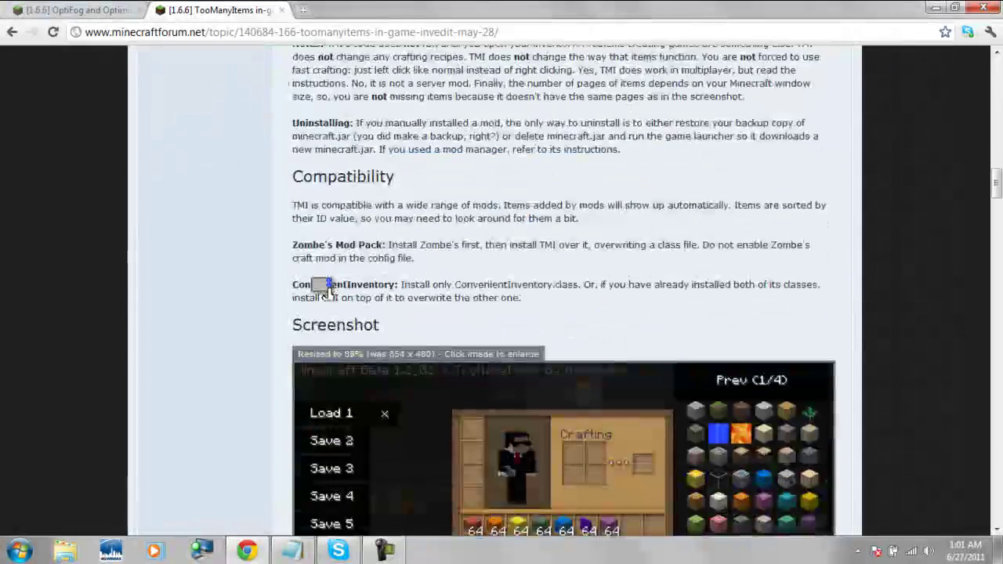
{"action": "scroll", "coordinate": [322, 287], "scroll_direction": "down", "scroll_amount": 3}
{"action": "left_click_drag", "start_coordinate": [327, 290], "coordinate": [711, 349]}
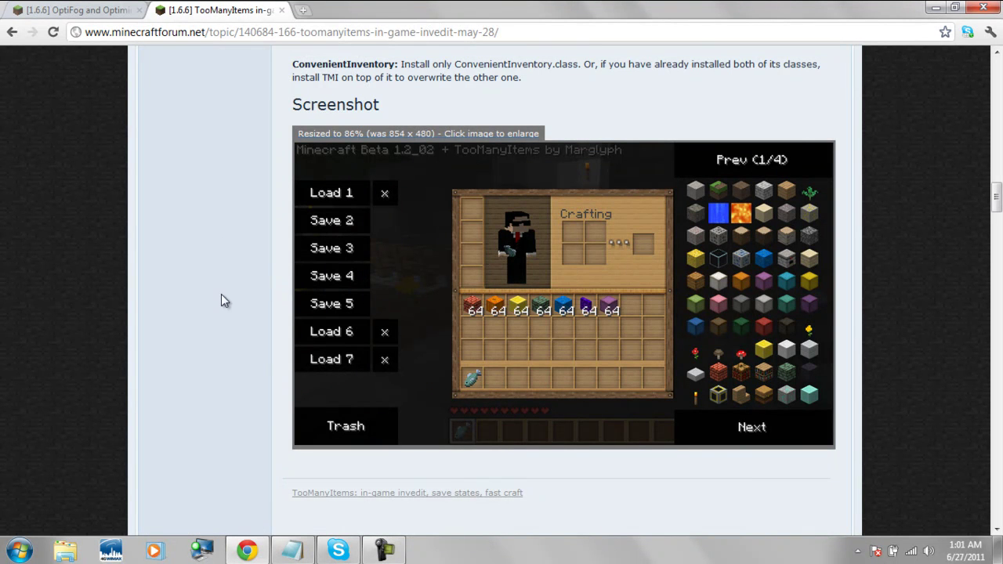
Copy the "More Creeps and Weirdos" line from the mod list in Notepad
{"action": "left_click", "coordinate": [290, 550]}
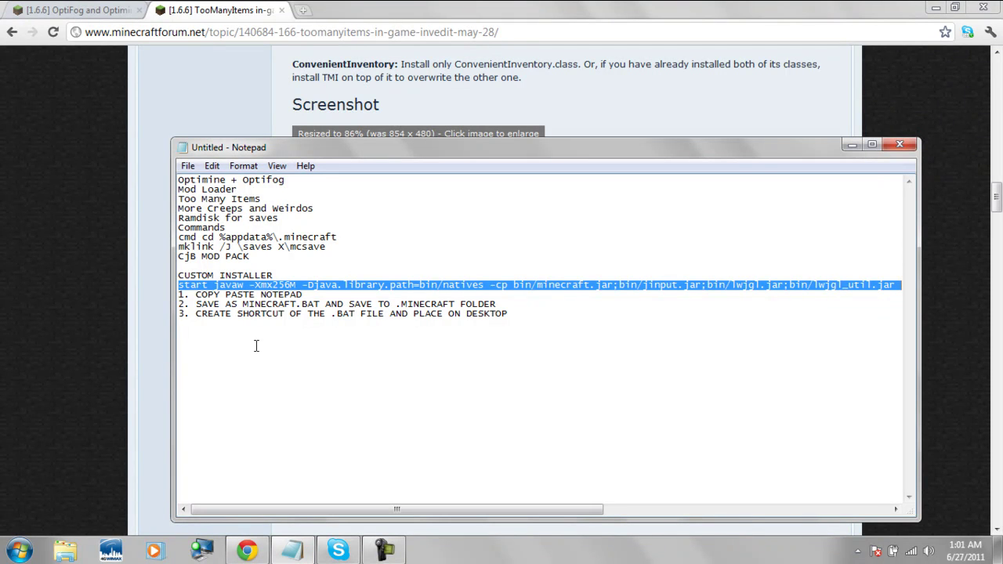
{"action": "left_click_drag", "start_coordinate": [320, 210], "coordinate": [183, 209]}
{"action": "right_click", "coordinate": [180, 207]}
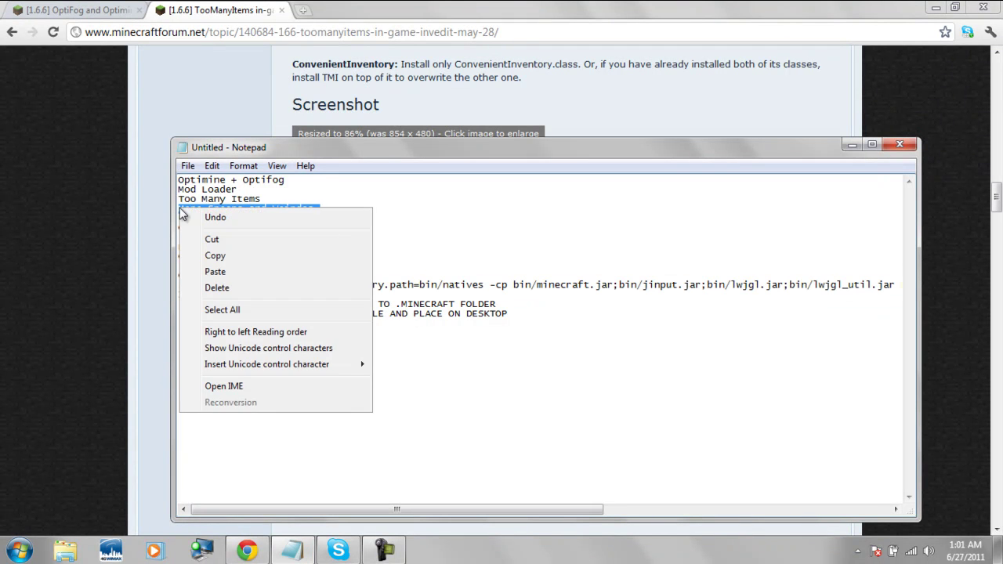
{"action": "left_click", "coordinate": [212, 255]}
Search in Chrome for the copied text "More Creeps and Weirdos" and open its Minecraft Forum result
{"action": "left_click", "coordinate": [196, 26]}
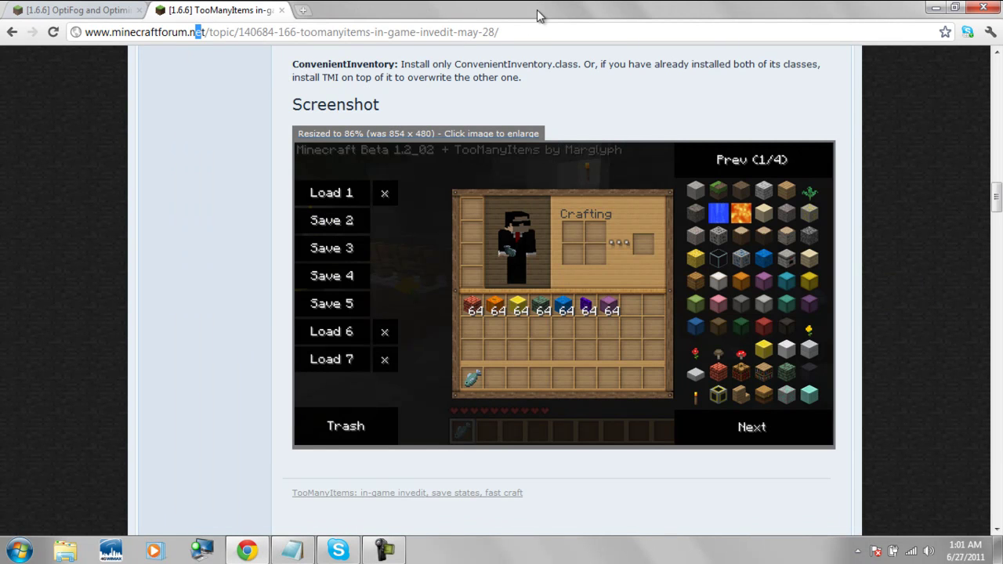
{"action": "triple_click", "coordinate": [548, 34]}
{"action": "key", "text": "ctrl+v"}
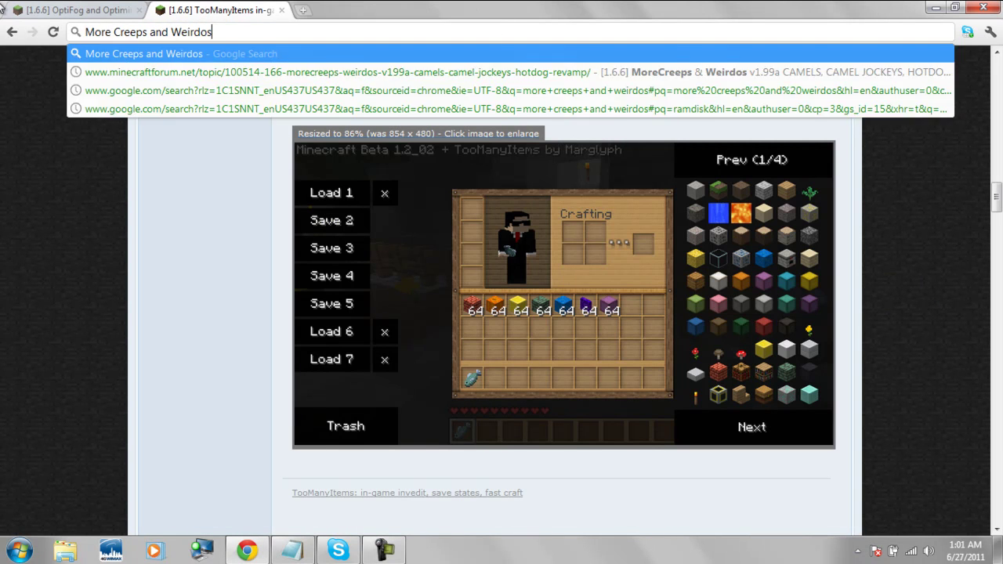
{"action": "key", "text": "Return"}
{"action": "left_click", "coordinate": [288, 153]}
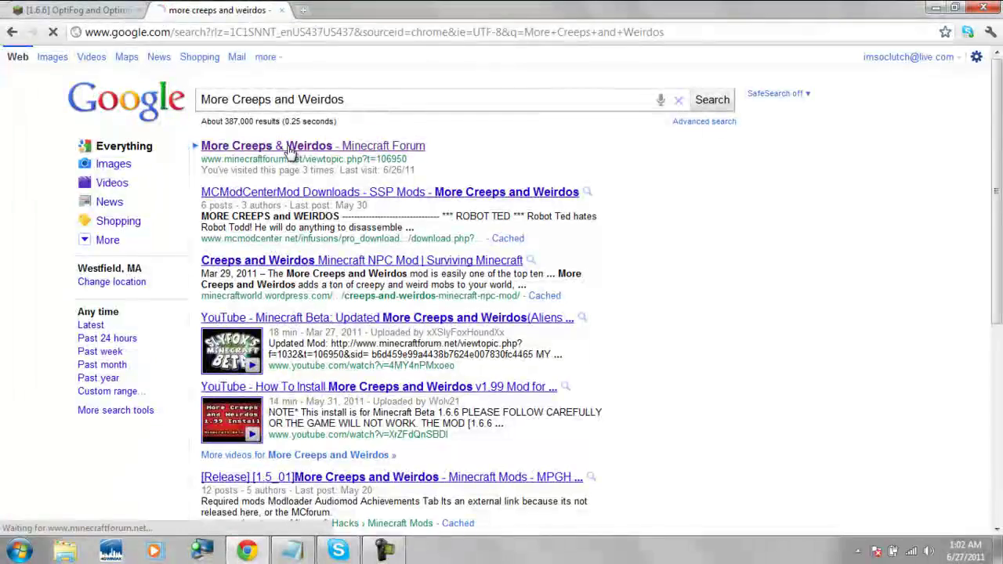
Examine the update notes and illustrated creature descriptions in the MoreCreeps & Weirdos topic, down to the Evil Creature
{"action": "scroll", "coordinate": [290, 147], "scroll_direction": "down", "scroll_amount": 15}
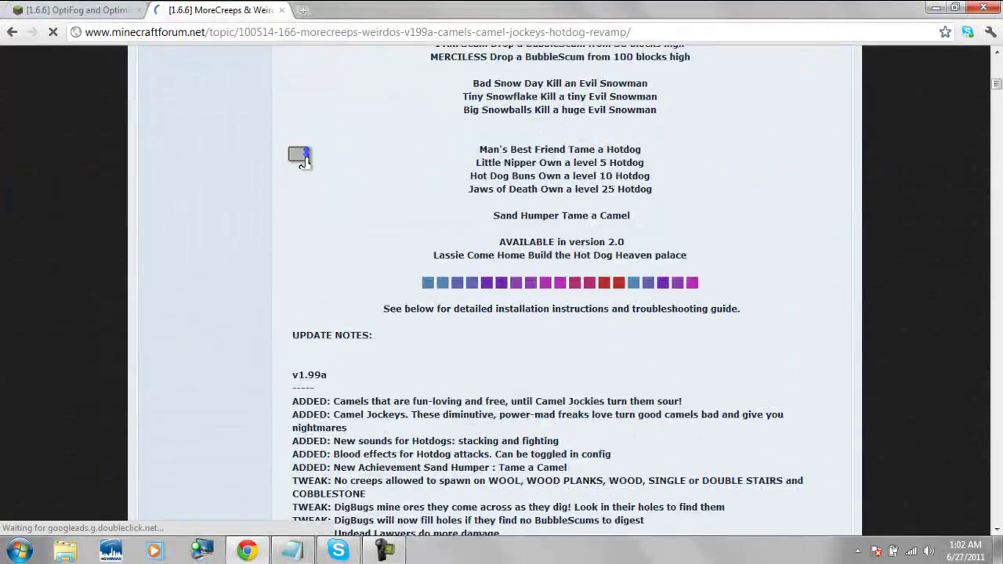
{"action": "scroll", "coordinate": [287, 153], "scroll_direction": "down", "scroll_amount": 15}
{"action": "scroll", "coordinate": [288, 153], "scroll_direction": "down", "scroll_amount": 15}
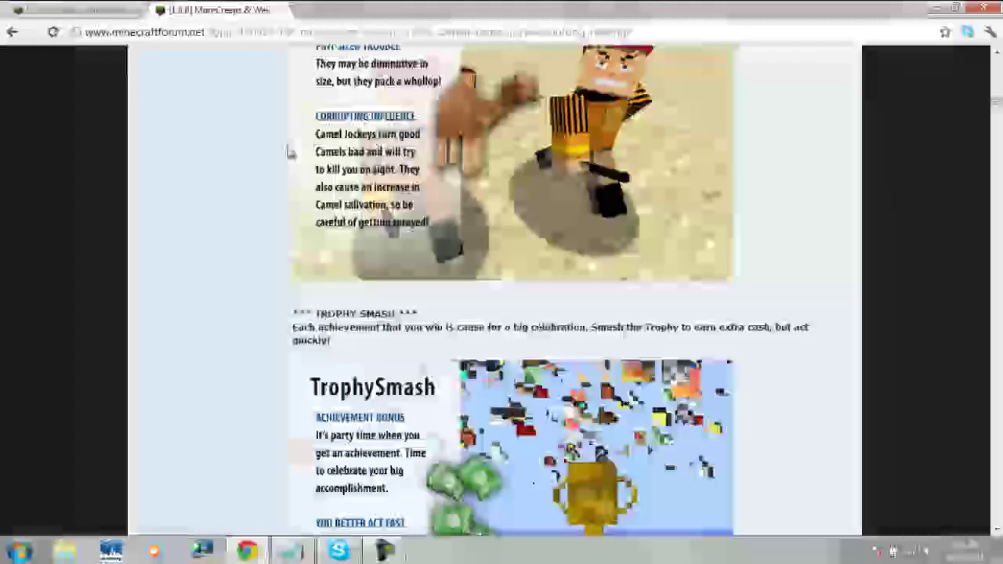
{"action": "scroll", "coordinate": [288, 153], "scroll_direction": "down", "scroll_amount": 15}
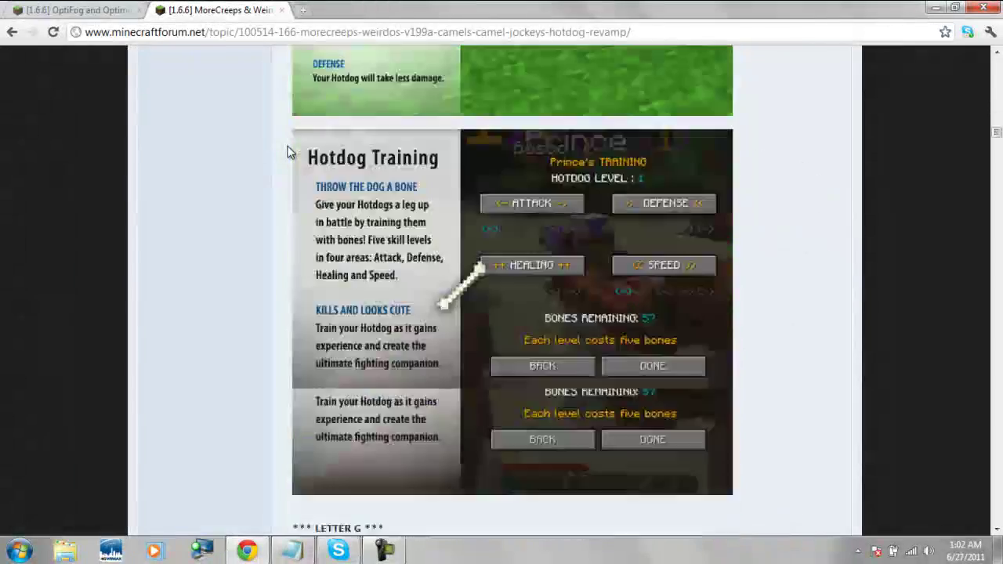
{"action": "scroll", "coordinate": [288, 153], "scroll_direction": "down", "scroll_amount": 15}
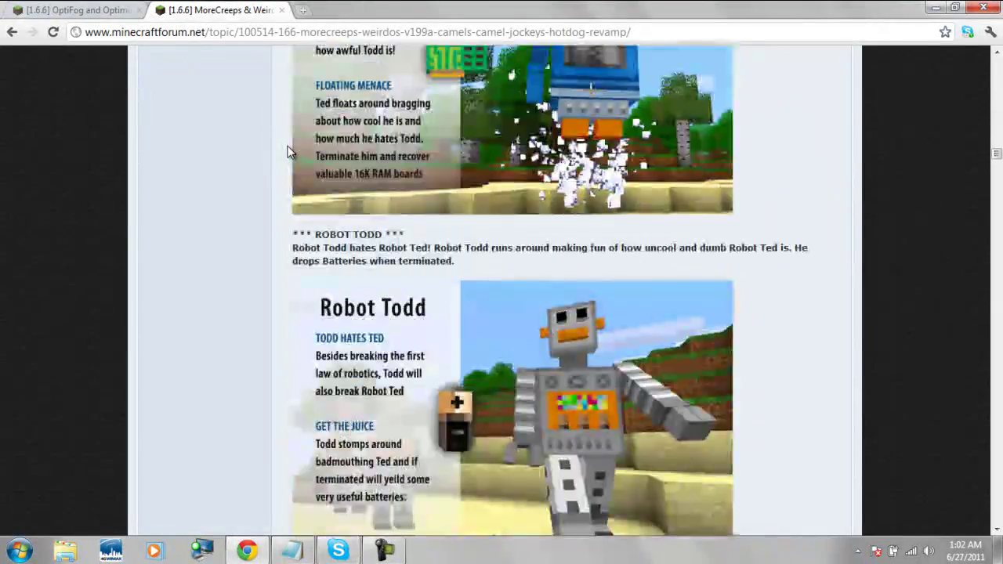
{"action": "scroll", "coordinate": [287, 153], "scroll_direction": "down", "scroll_amount": 12}
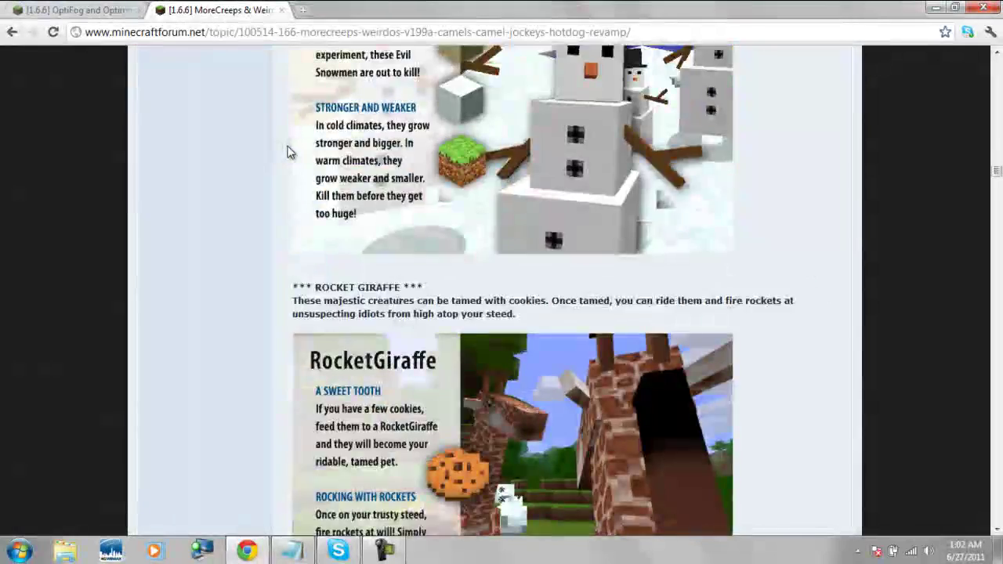
{"action": "scroll", "coordinate": [288, 153], "scroll_direction": "down", "scroll_amount": 5}
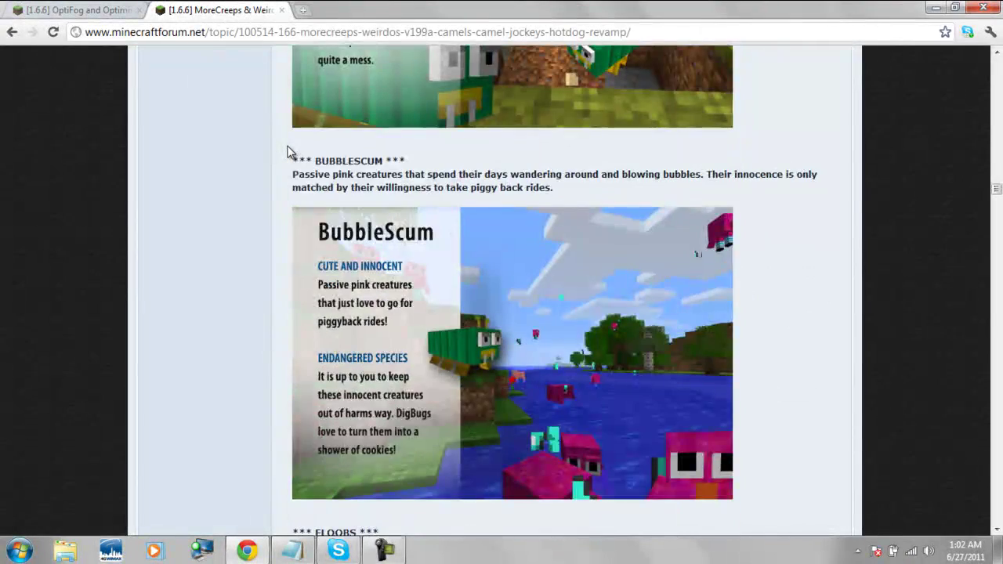
{"action": "scroll", "coordinate": [288, 153], "scroll_direction": "down", "scroll_amount": 4}
{"action": "scroll", "coordinate": [288, 153], "scroll_direction": "down", "scroll_amount": 6}
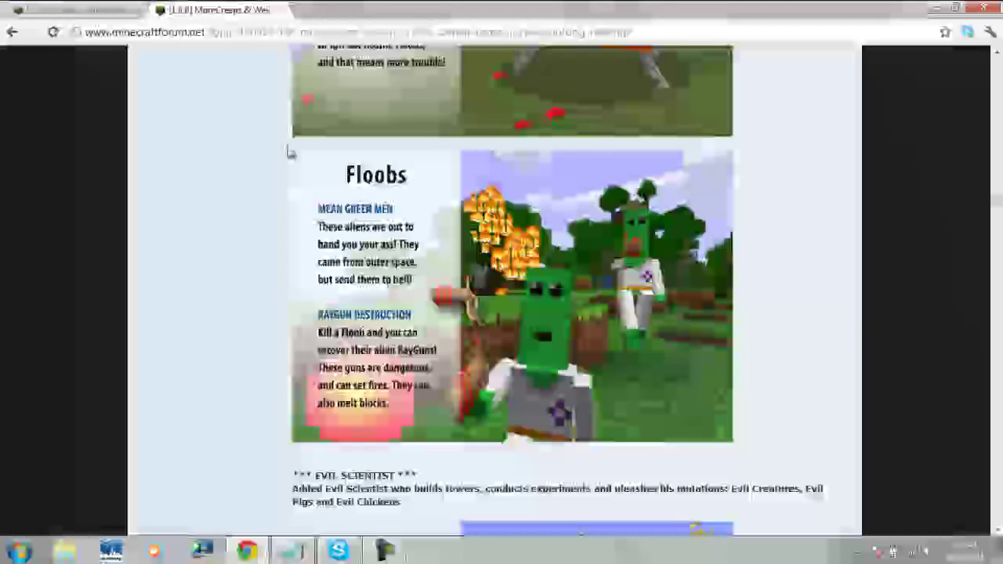
{"action": "scroll", "coordinate": [288, 153], "scroll_direction": "down", "scroll_amount": 3}
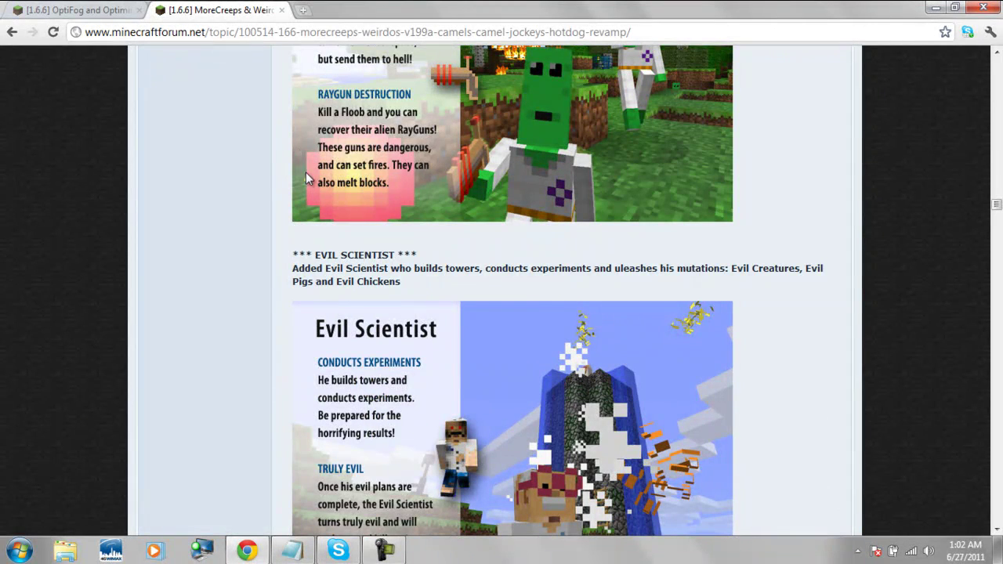
{"action": "scroll", "coordinate": [351, 339], "scroll_direction": "down", "scroll_amount": 4}
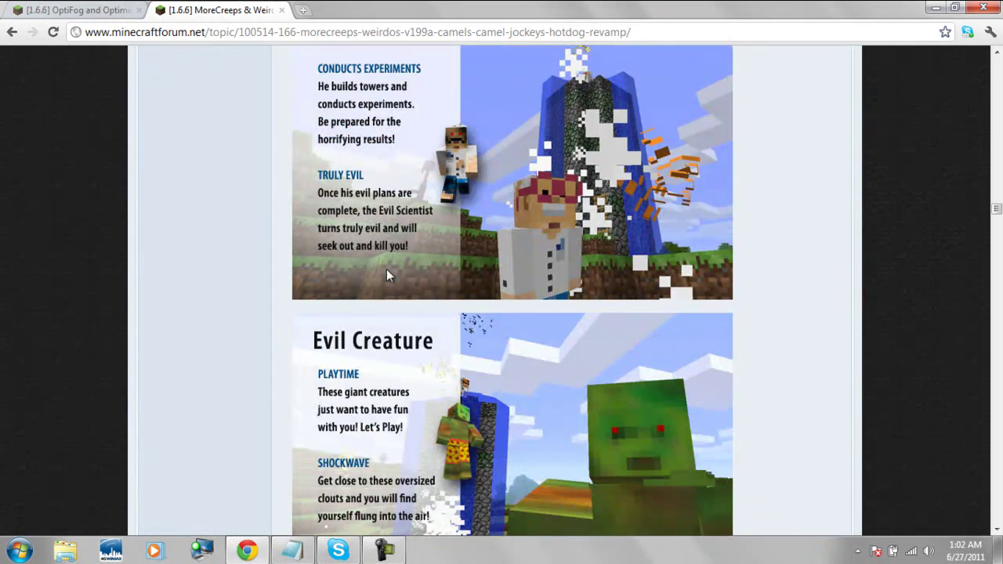
View the Giant Chicken section of the MoreCreeps & Weirdos topic and check the mod list in Notepad
{"action": "scroll", "coordinate": [239, 193], "scroll_direction": "down", "scroll_amount": 5}
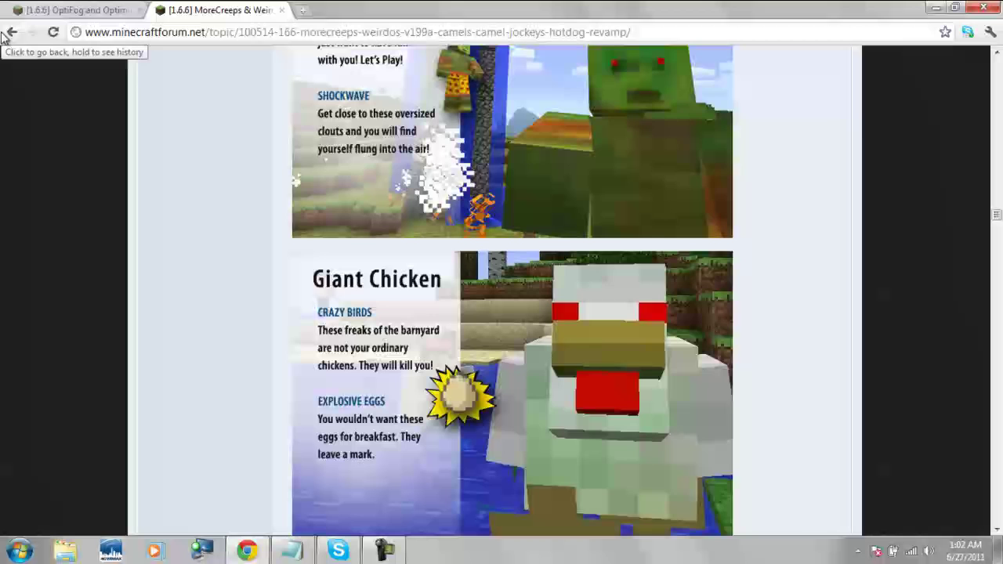
{"action": "left_click", "coordinate": [288, 552]}
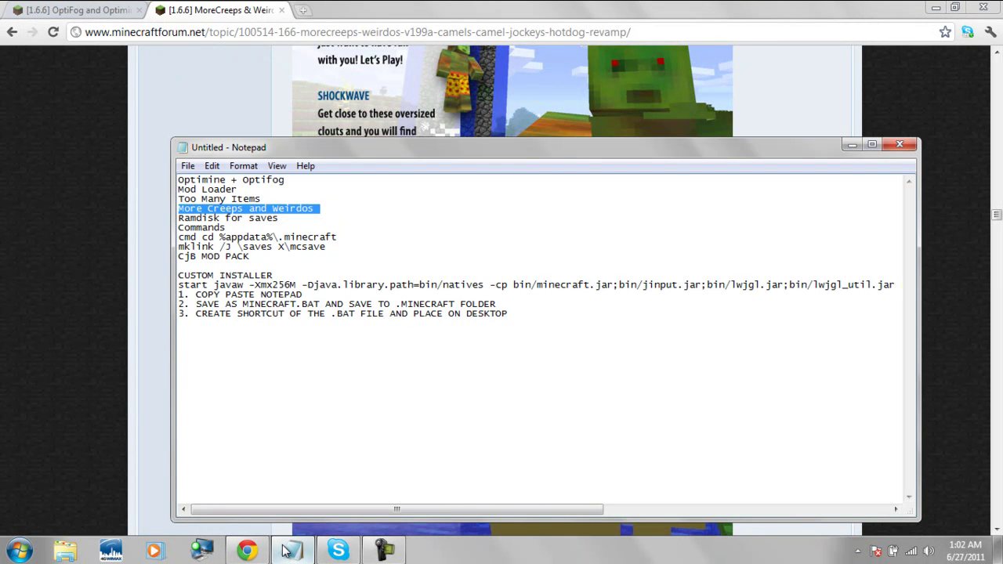
{"action": "left_click", "coordinate": [288, 551]}
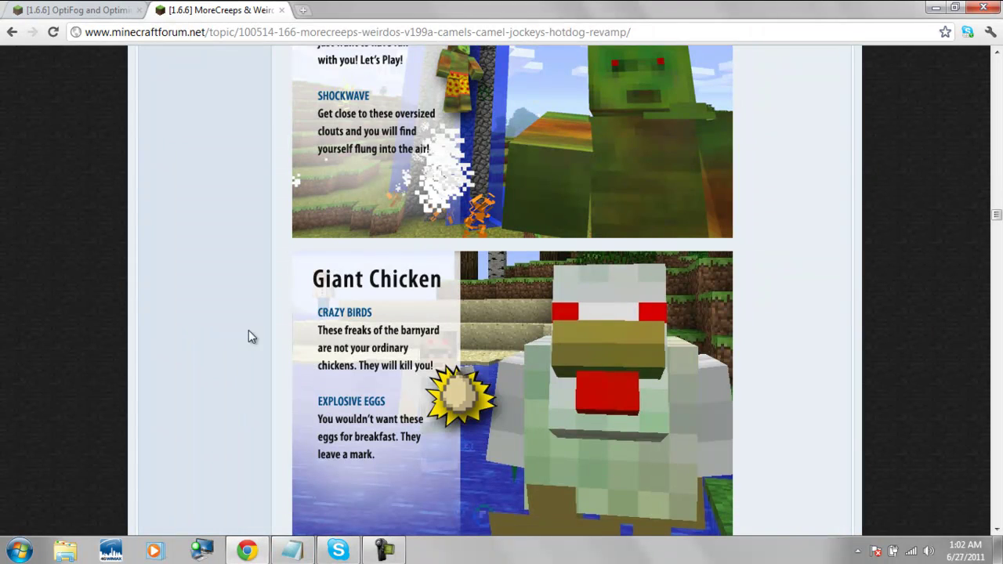
Search the web for "ramdisk" and open the Dataram RAMDisk software page from the results
{"action": "left_click", "coordinate": [288, 31]}
{"action": "type", "text": "r"}
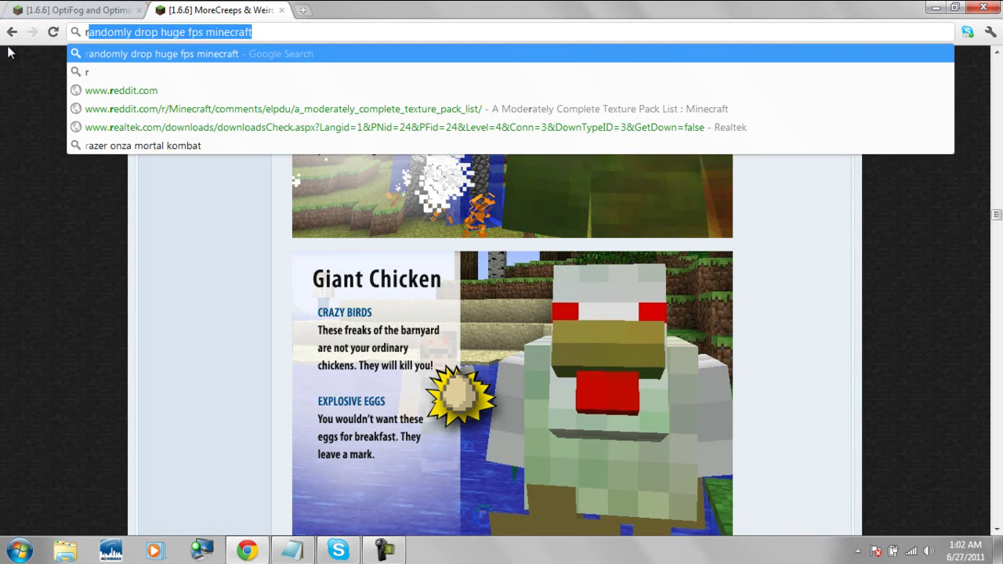
{"action": "type", "text": "amdisk"}
{"action": "key", "text": "Return"}
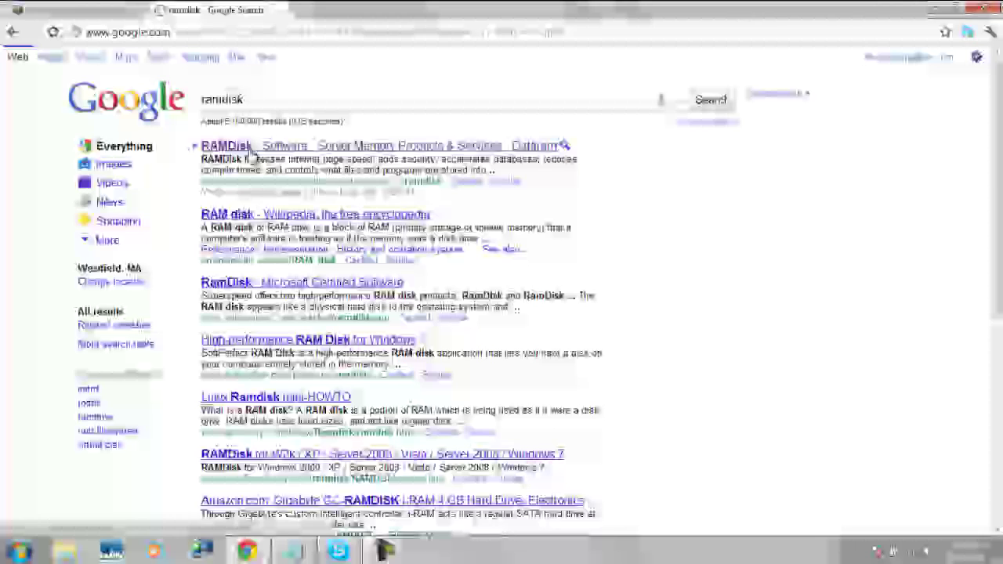
{"action": "left_click", "coordinate": [249, 151]}
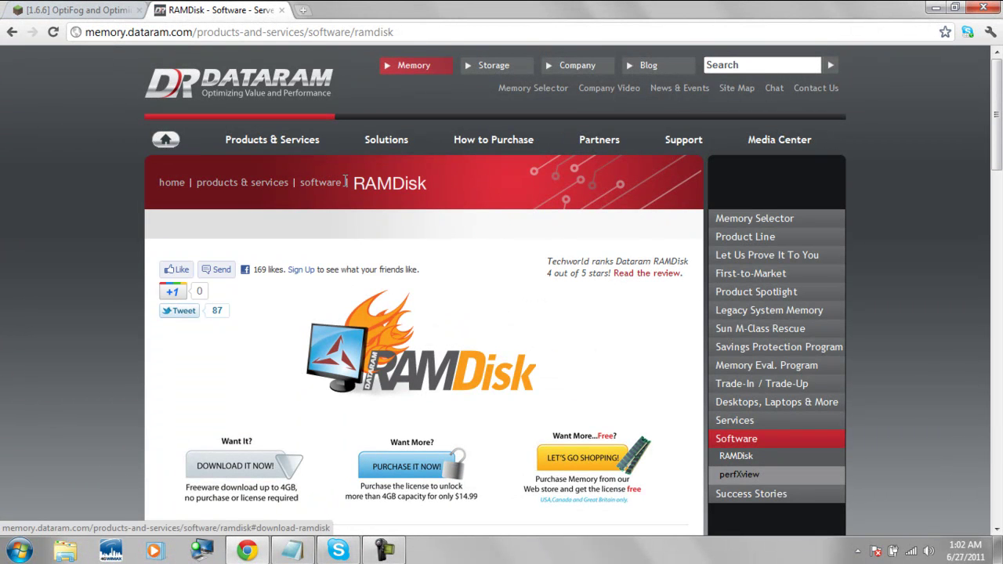
Minimize Chrome, view the drives listed in the Computer window, and close that window
{"action": "left_click", "coordinate": [932, 8]}
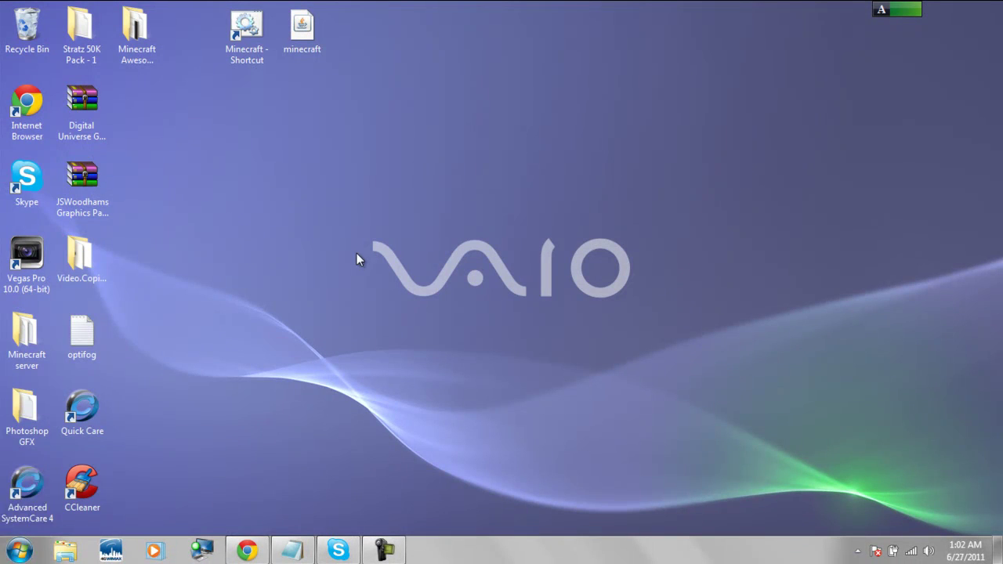
{"action": "left_click", "coordinate": [19, 550]}
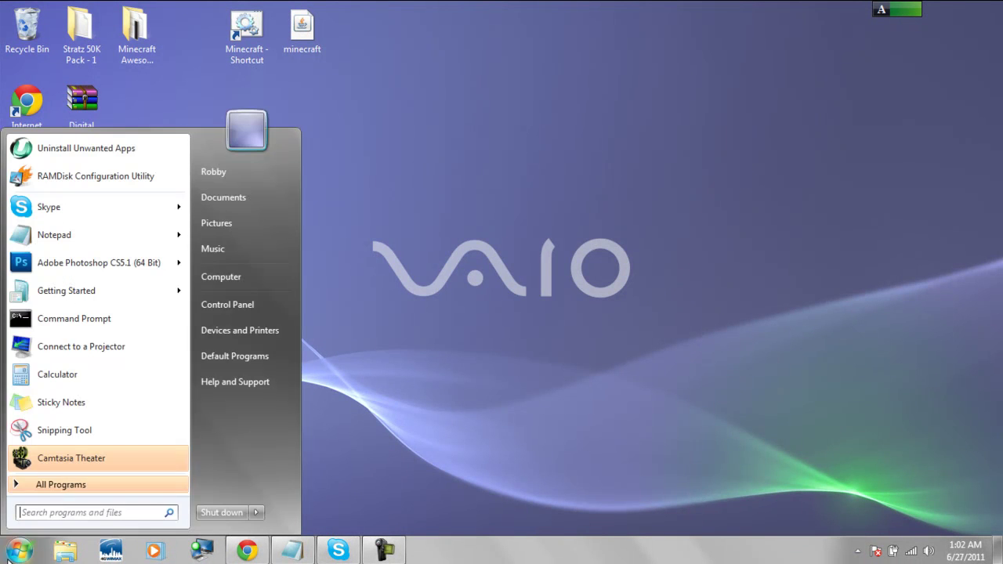
{"action": "left_click", "coordinate": [212, 278]}
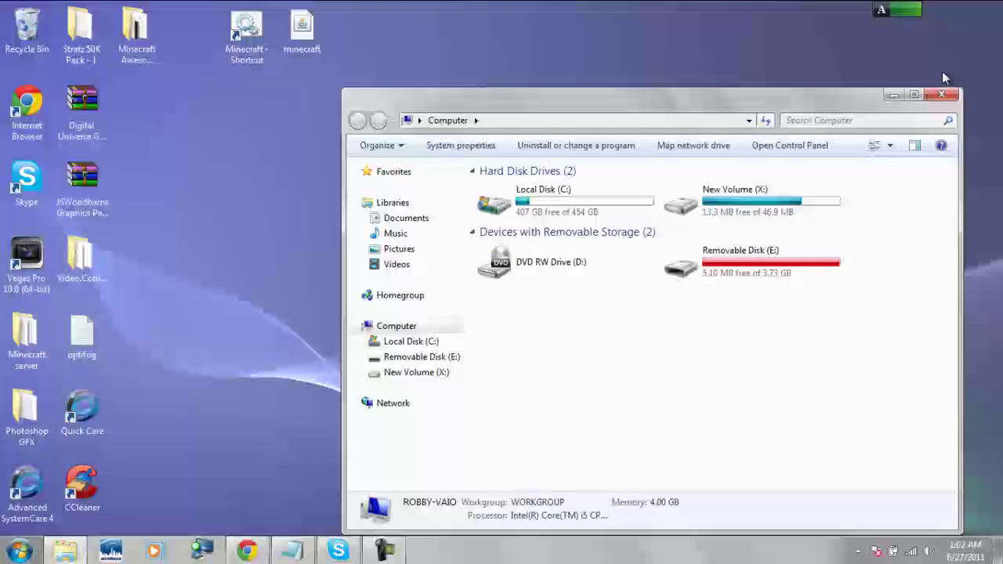
{"action": "left_click", "coordinate": [940, 95]}
Open the RAMDisk Configuration Utility, dismiss the memory advertisement, and move the utility to the middle of the desktop
{"action": "left_click", "coordinate": [19, 550]}
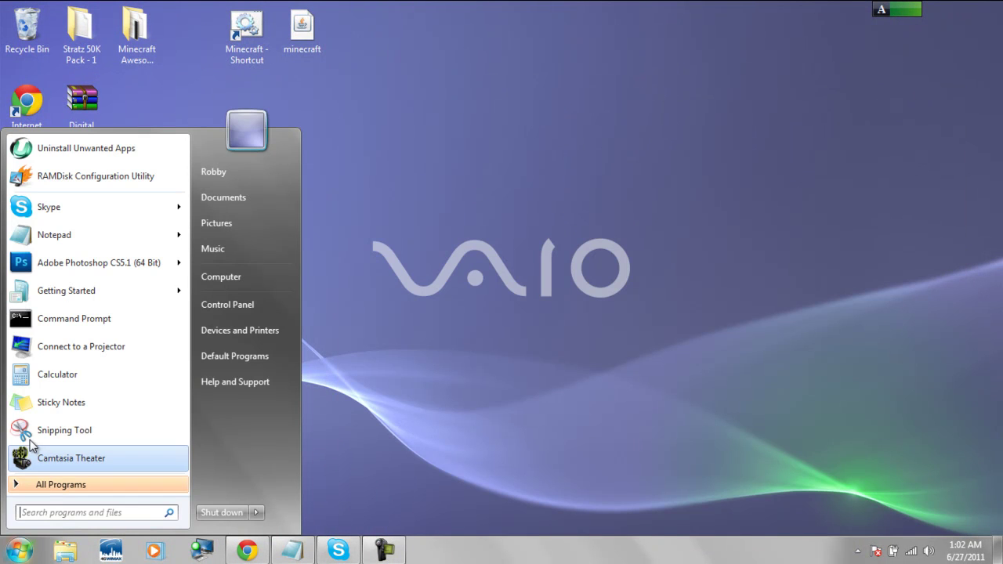
{"action": "left_click", "coordinate": [73, 178]}
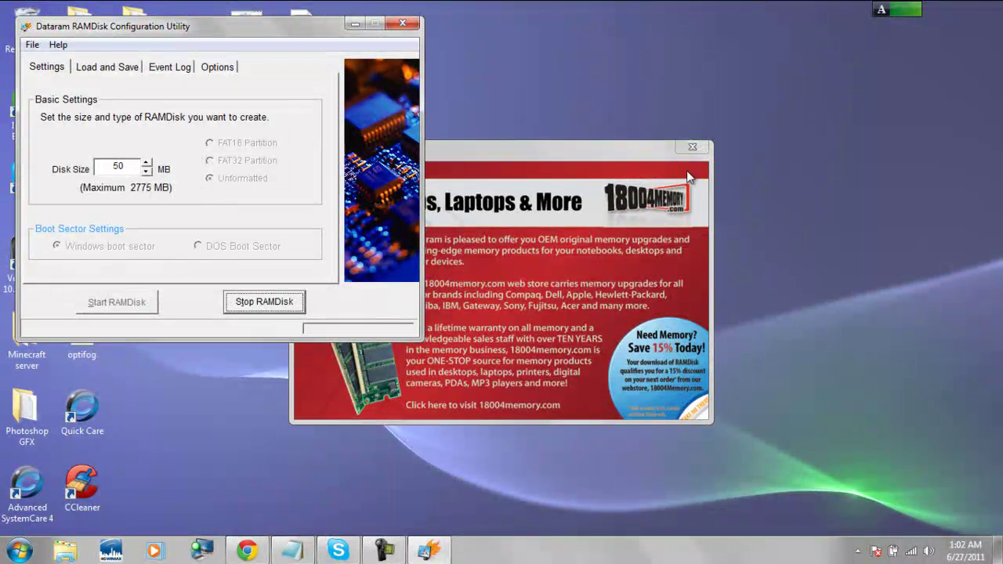
{"action": "left_click", "coordinate": [691, 146]}
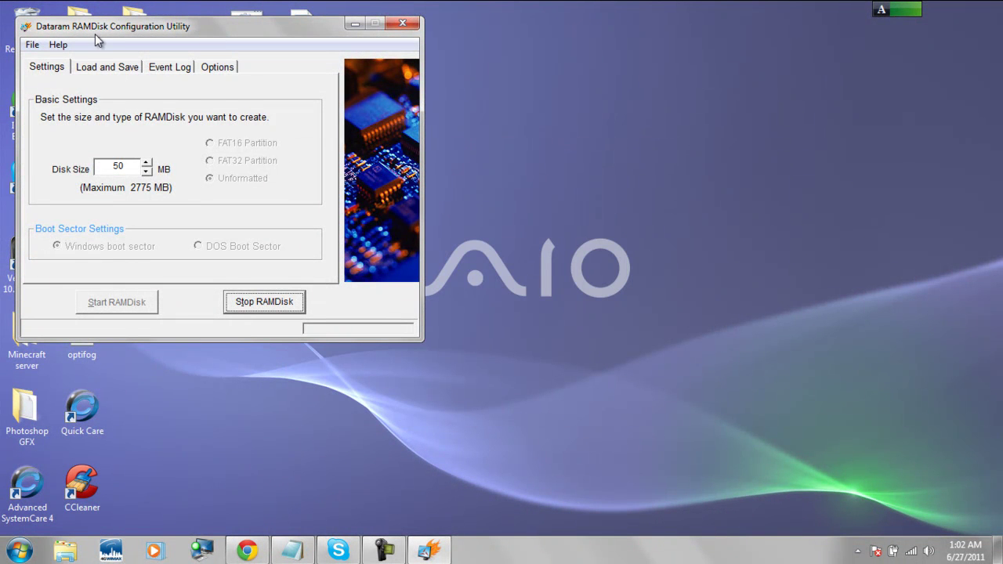
{"action": "left_click_drag", "start_coordinate": [95, 31], "coordinate": [527, 158]}
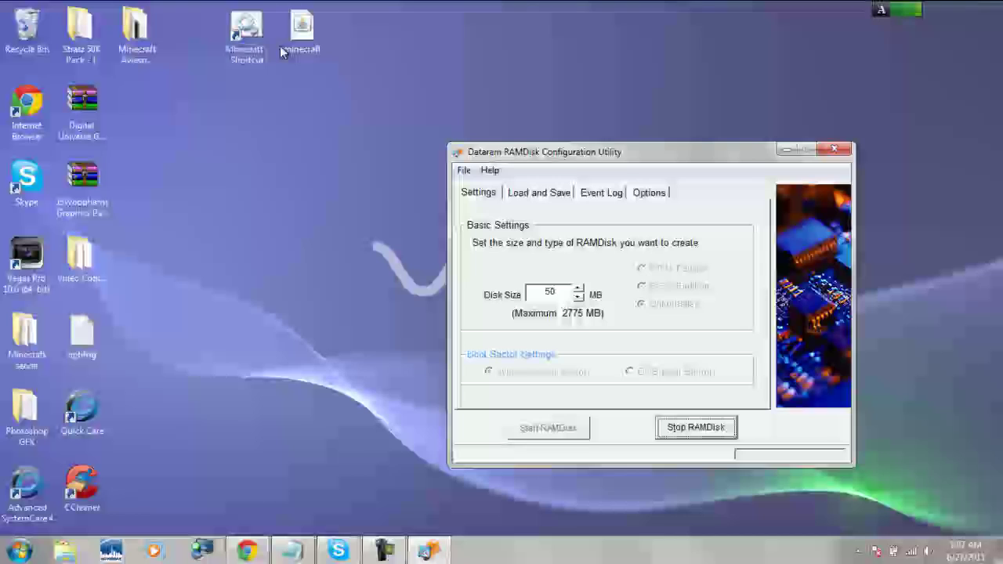
Launch Minecraft from its desktop shortcut, view the sizes of the singleplayer worlds, and close the game
{"action": "left_click", "coordinate": [249, 50]}
{"action": "double_click", "coordinate": [249, 49]}
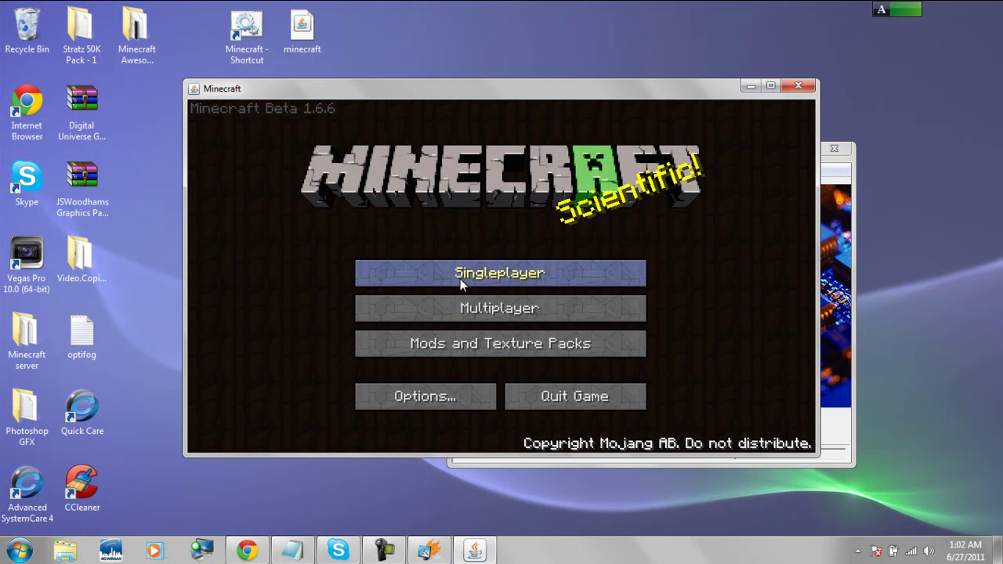
{"action": "left_click", "coordinate": [462, 284]}
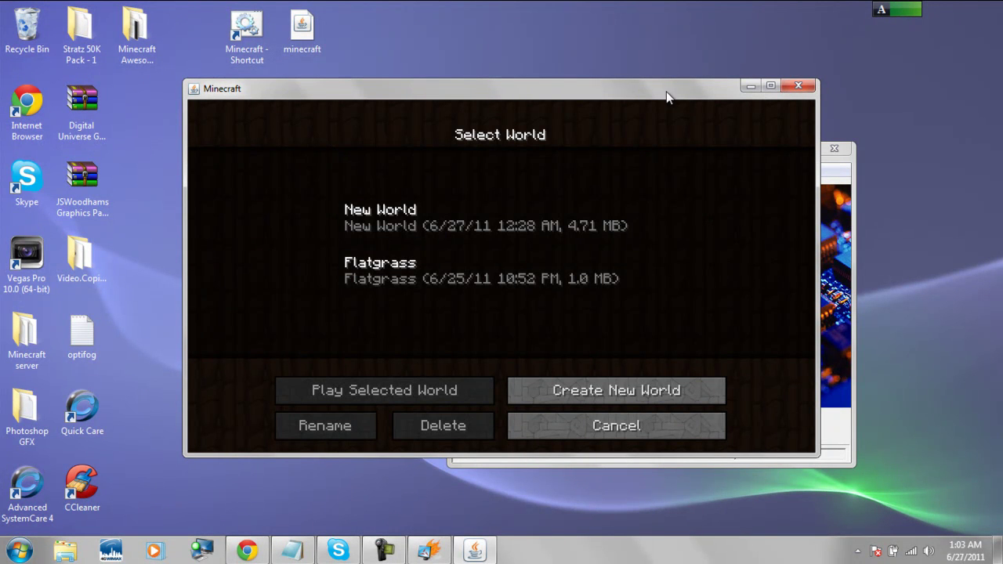
{"action": "left_click_drag", "start_coordinate": [666, 91], "coordinate": [510, 246]}
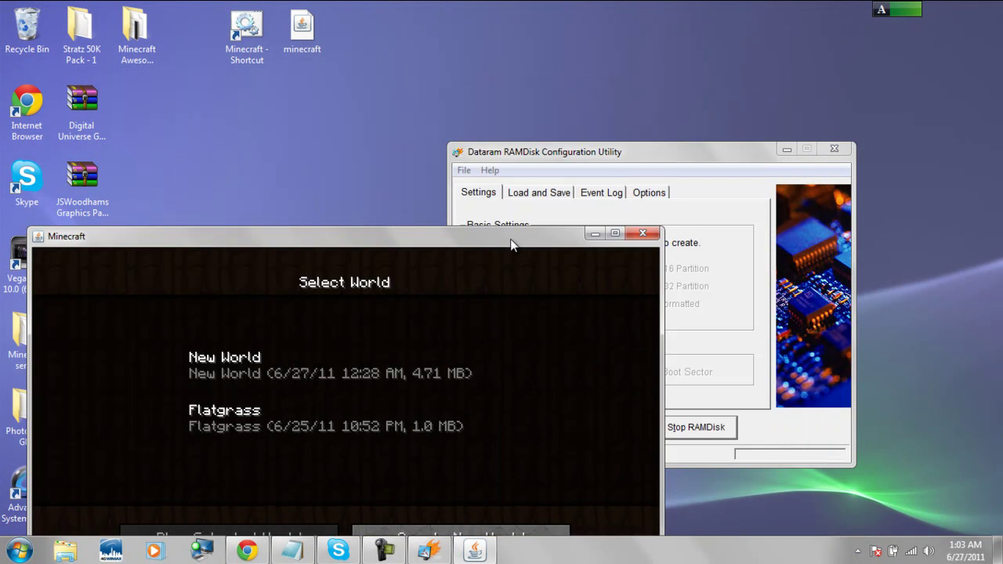
{"action": "left_click", "coordinate": [641, 234]}
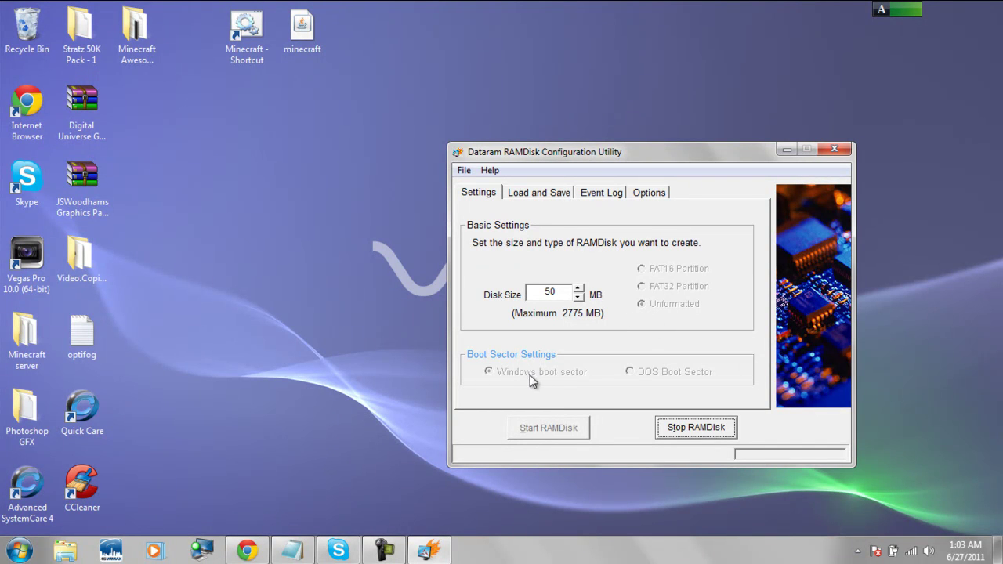
Review the RAMDisk utility's image load and save settings and its event log, and close the utility
{"action": "left_click", "coordinate": [538, 193]}
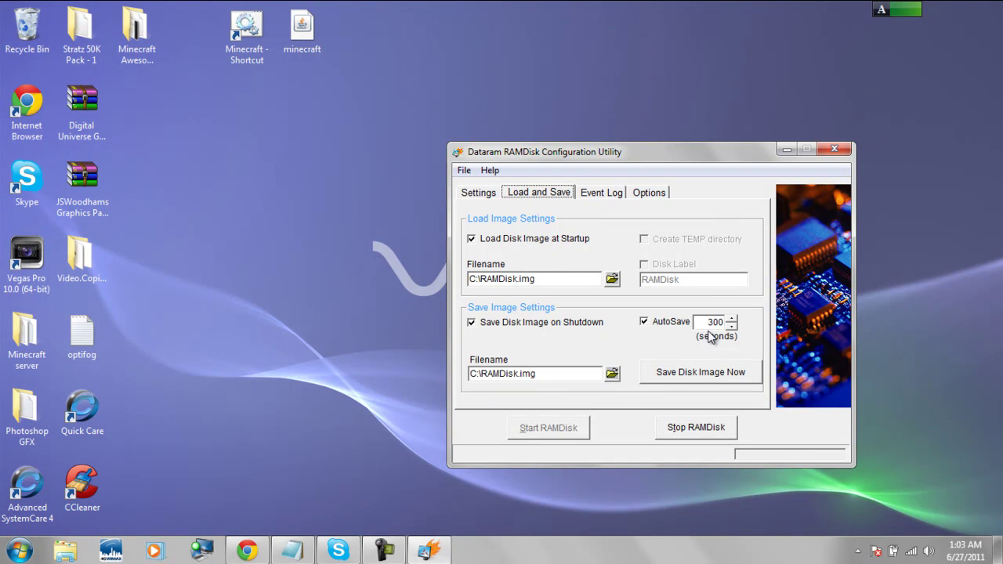
{"action": "left_click", "coordinate": [601, 195]}
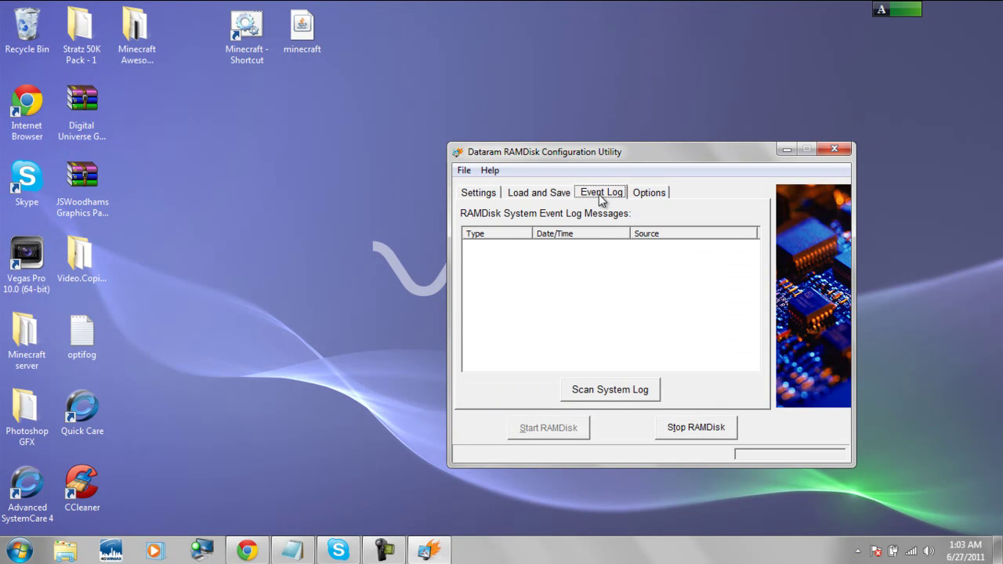
{"action": "left_click", "coordinate": [833, 148]}
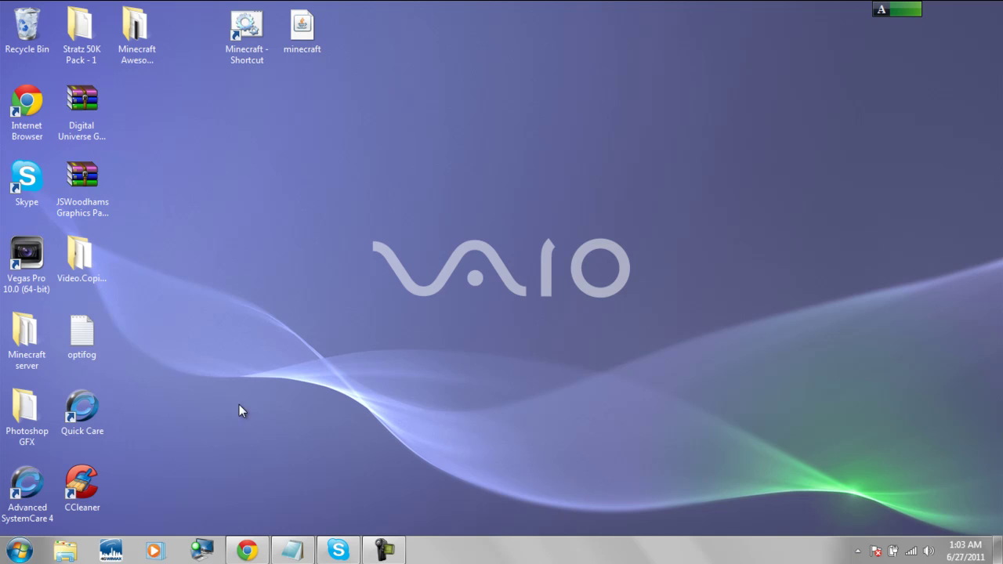
Search Windows for "part", open the hard disk partition tool, and bring Disk 1 into view
{"action": "key", "text": "super"}
{"action": "type", "text": "part"}
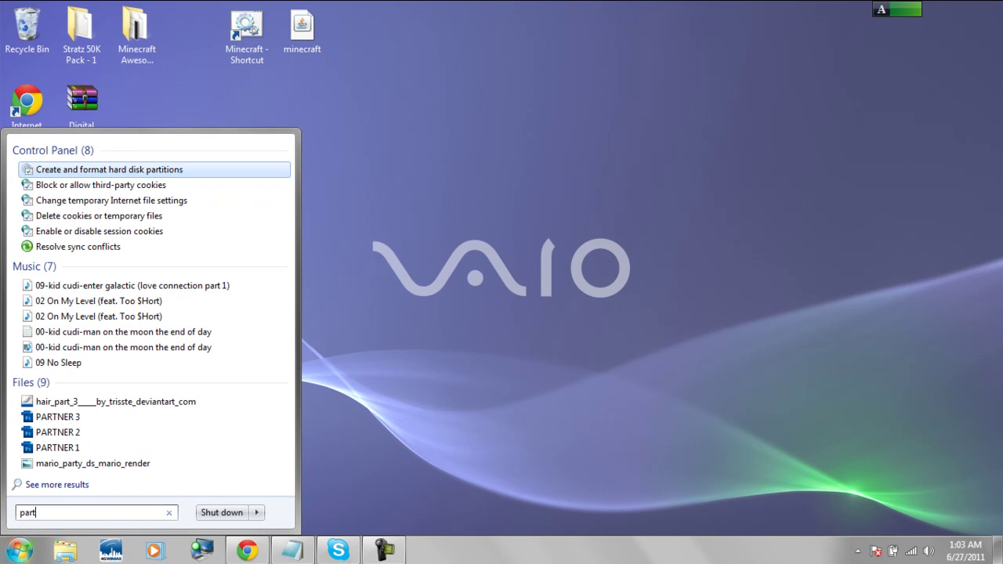
{"action": "key", "text": "Return"}
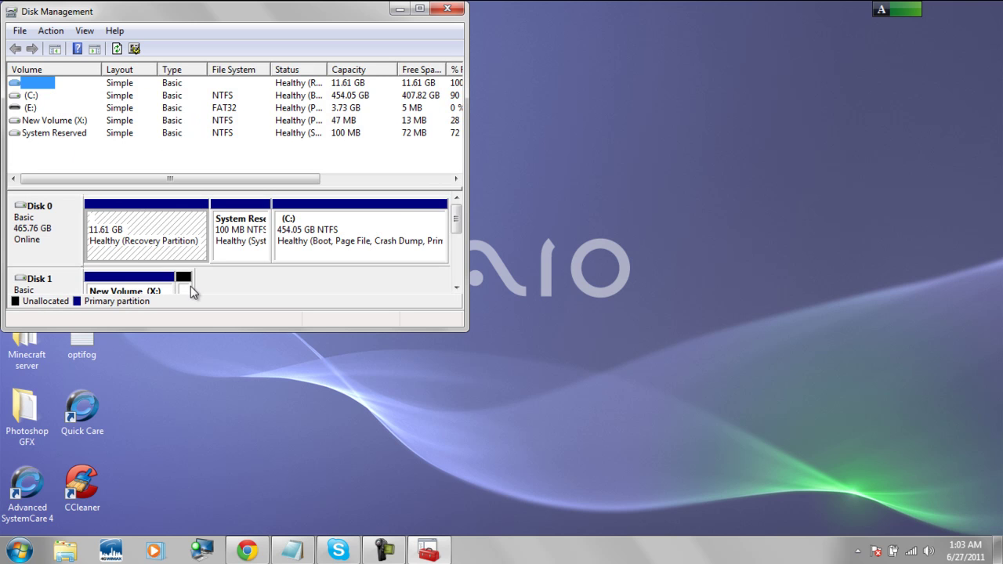
{"action": "scroll", "coordinate": [190, 286], "scroll_direction": "down", "scroll_amount": 5}
{"action": "scroll", "coordinate": [187, 268], "scroll_direction": "up", "scroll_amount": 5}
{"action": "scroll", "coordinate": [456, 227], "scroll_direction": "down", "scroll_amount": 2}
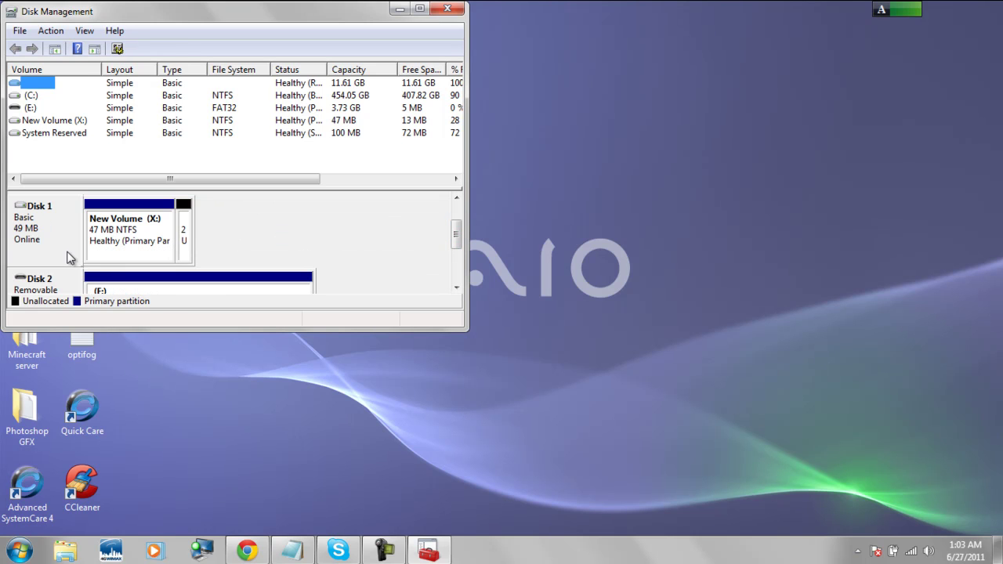
Inspect the available actions for New Volume (X:) and the unallocated space on Disk 1, and close Disk Management
{"action": "right_click", "coordinate": [117, 238]}
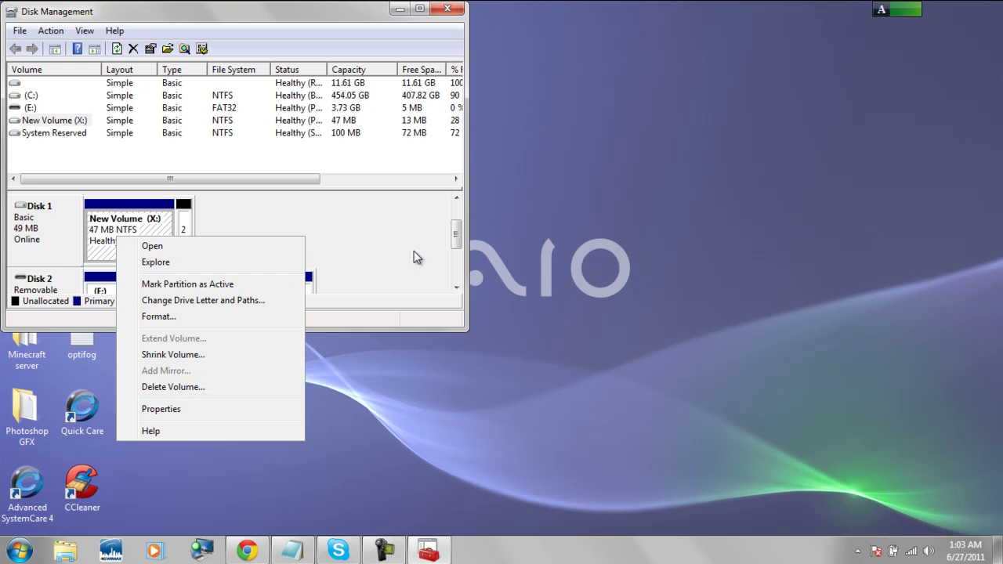
{"action": "mouse_move", "coordinate": [456, 232]}
{"action": "left_mouse_down"}
{"action": "mouse_move", "coordinate": [457, 265]}
{"action": "mouse_move", "coordinate": [455, 221]}
{"action": "left_mouse_up"}
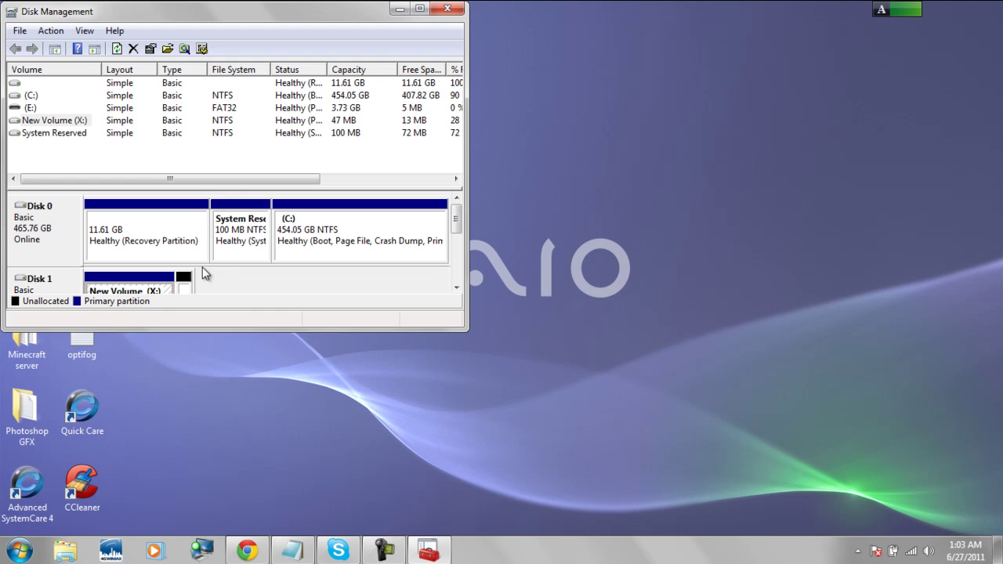
{"action": "right_click", "coordinate": [177, 282]}
{"action": "right_click", "coordinate": [182, 280]}
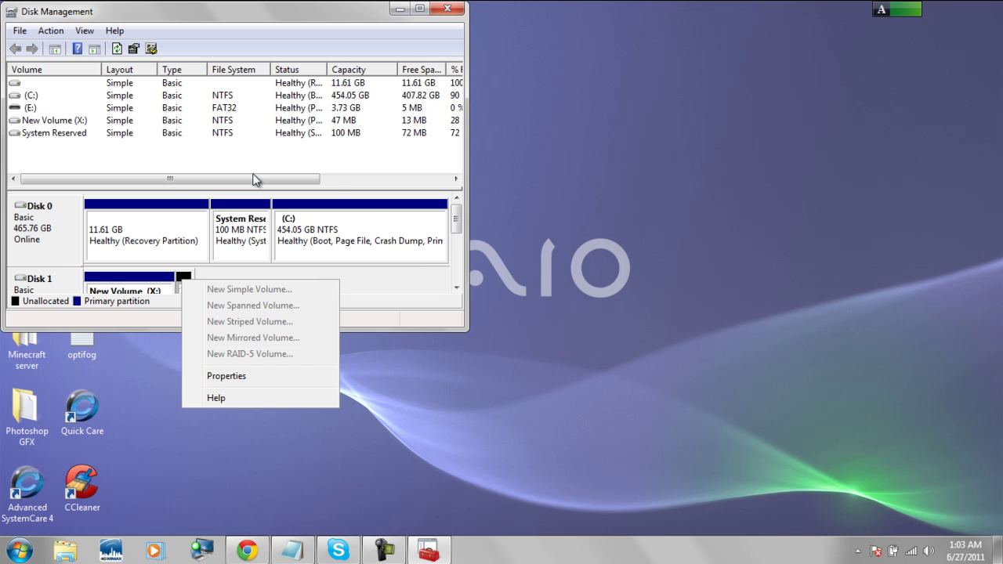
{"action": "scroll", "coordinate": [457, 223], "scroll_direction": "down", "scroll_amount": 2}
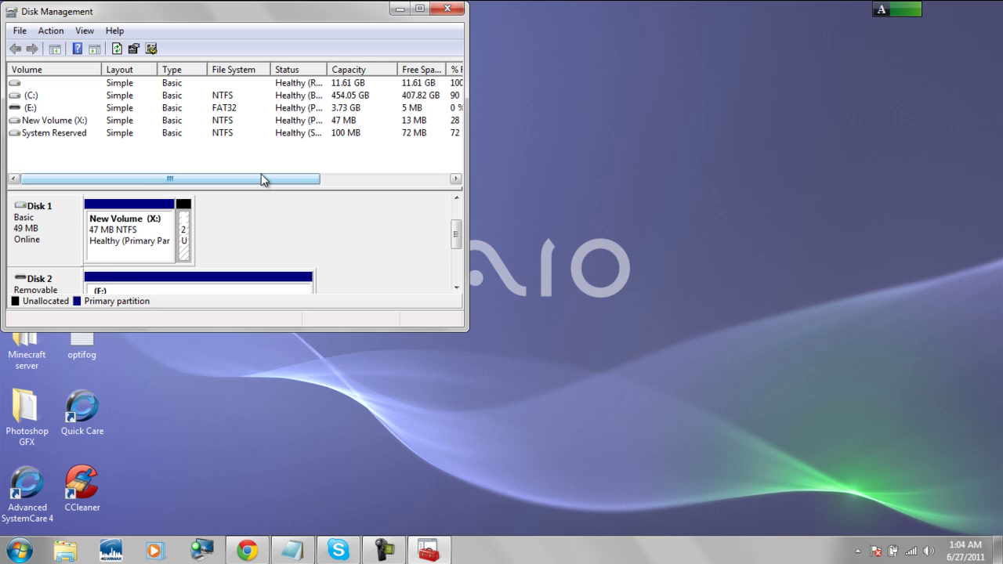
{"action": "left_click", "coordinate": [451, 11]}
Check the Ramdisk commands in Notepad, view the saves folder inside .minecraft under %appdata%, and close the folder window
{"action": "left_click", "coordinate": [288, 548]}
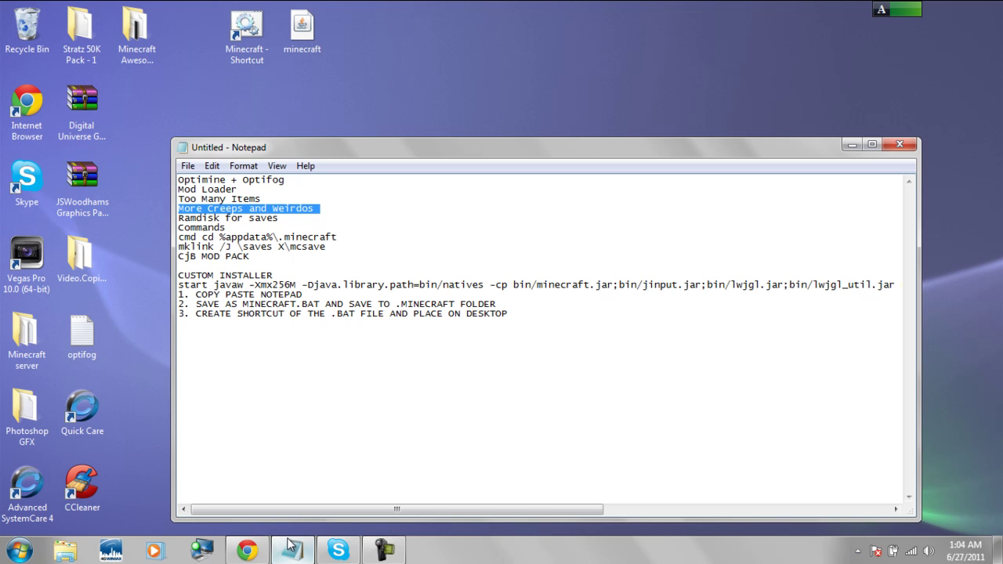
{"action": "left_click", "coordinate": [290, 547]}
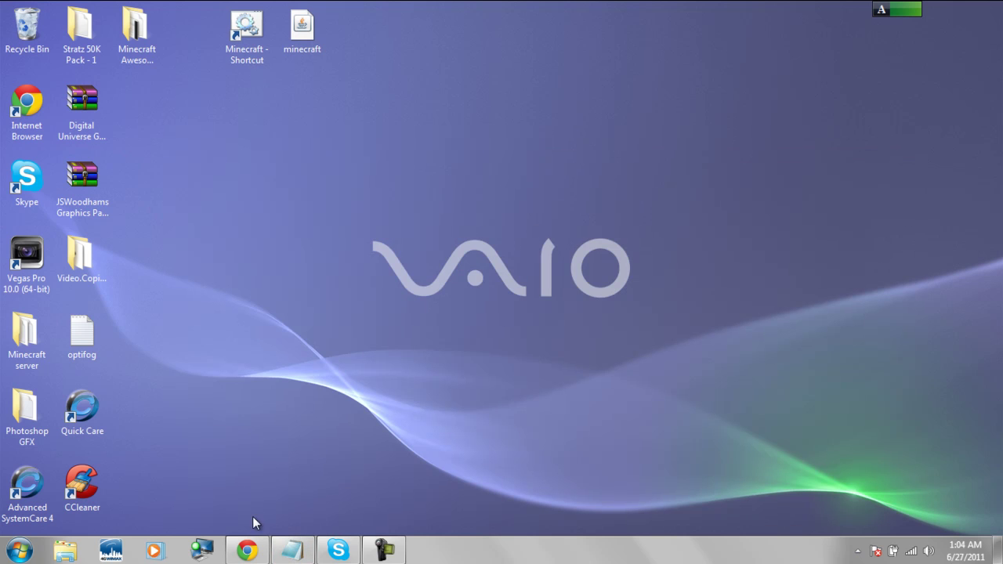
{"action": "left_click", "coordinate": [19, 550]}
{"action": "type", "text": "%appdata%"}
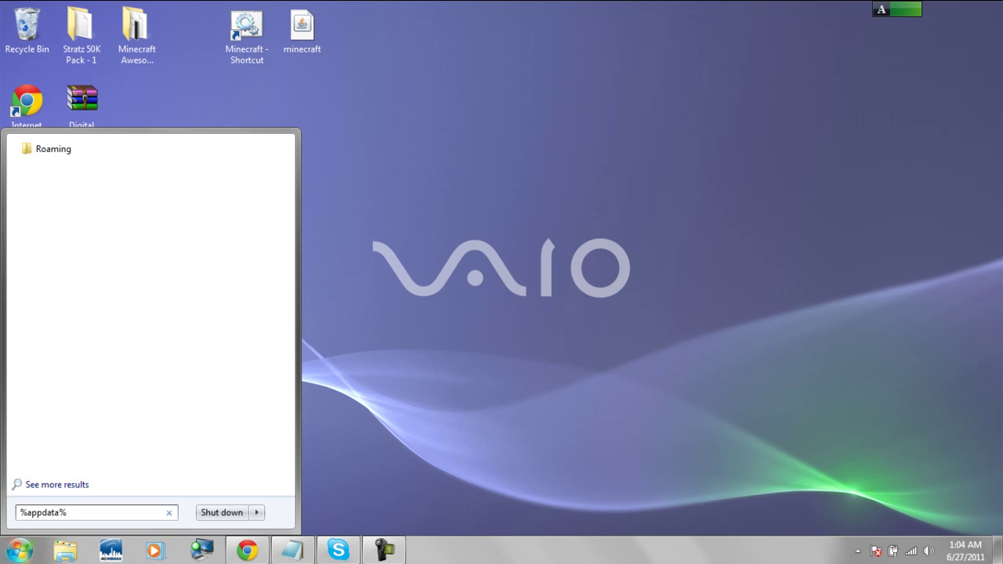
{"action": "key", "text": "Return"}
{"action": "left_click", "coordinate": [485, 189]}
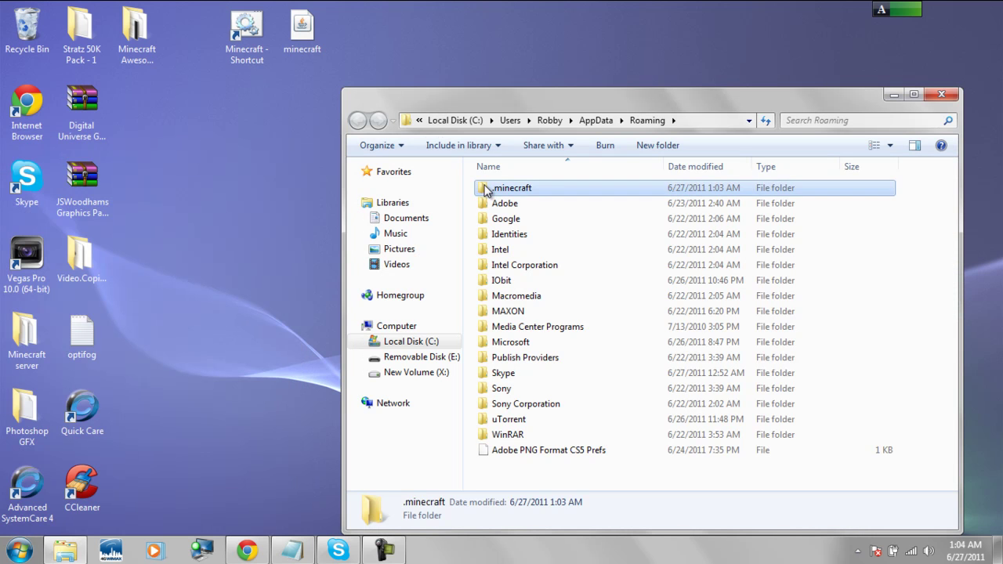
{"action": "double_click", "coordinate": [486, 189]}
{"action": "double_click", "coordinate": [527, 251]}
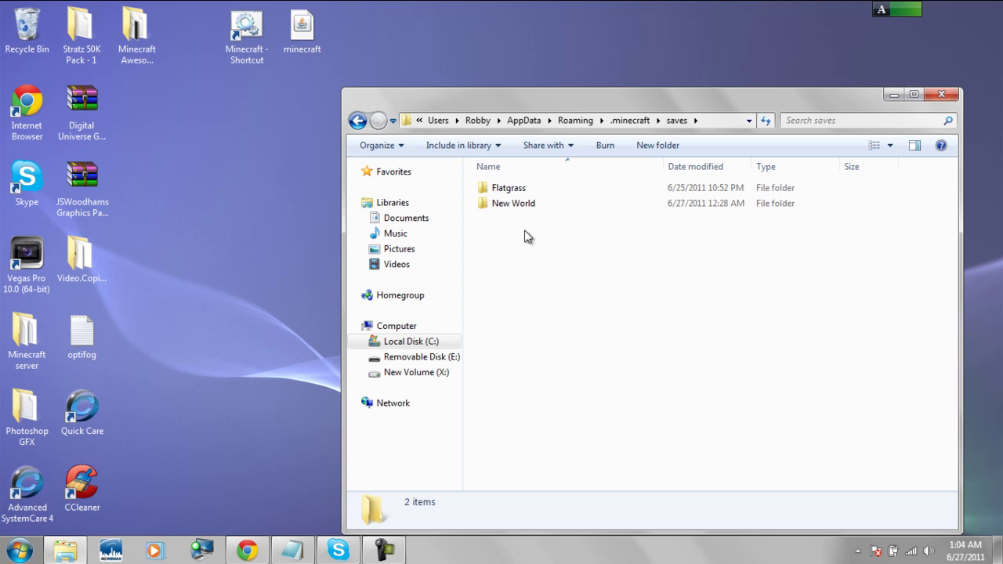
{"action": "left_click", "coordinate": [933, 96]}
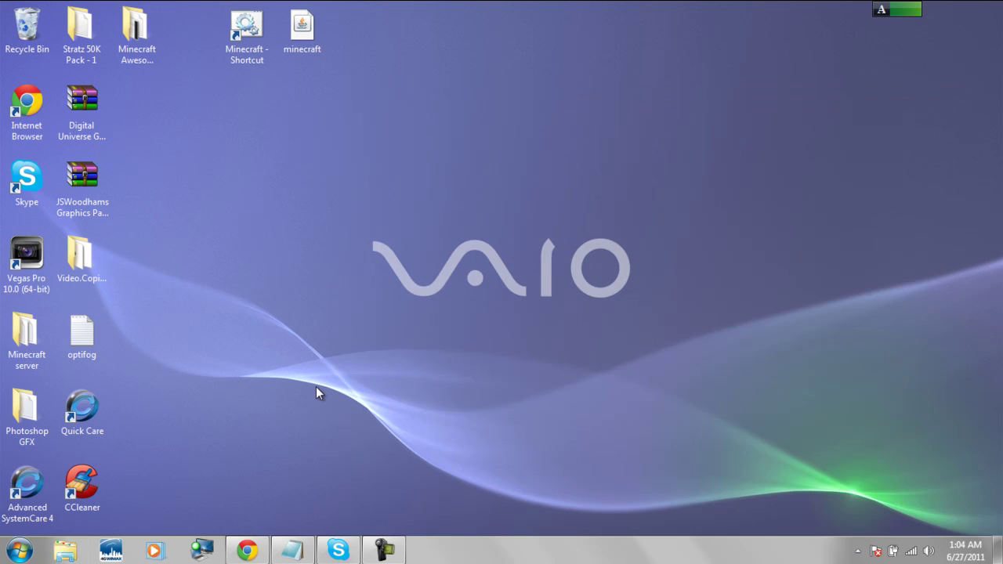
Open New Volume (X:) from the Computer window to view its world folders
{"action": "key", "text": "super"}
{"action": "left_click", "coordinate": [285, 277]}
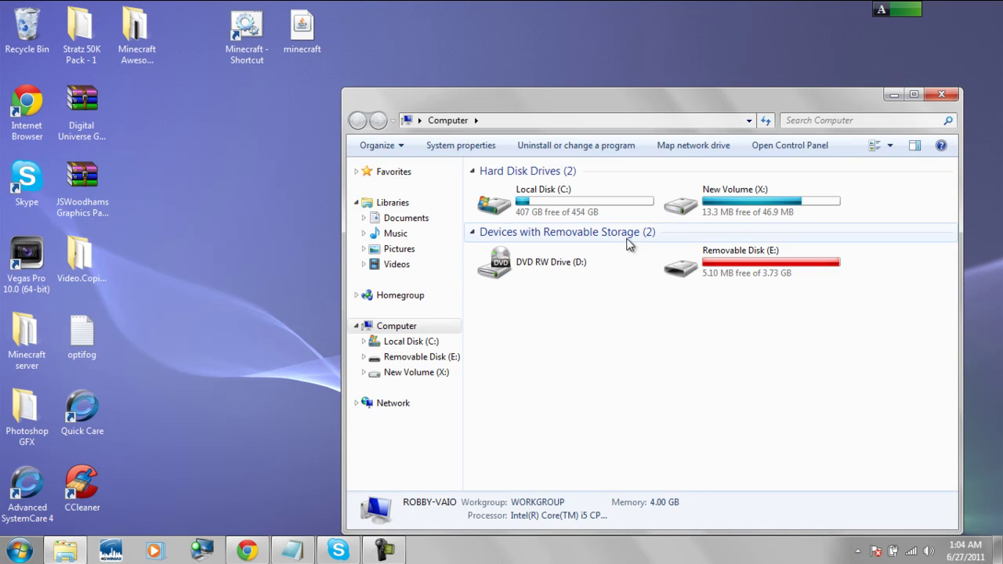
{"action": "left_click", "coordinate": [684, 205]}
{"action": "double_click", "coordinate": [684, 206]}
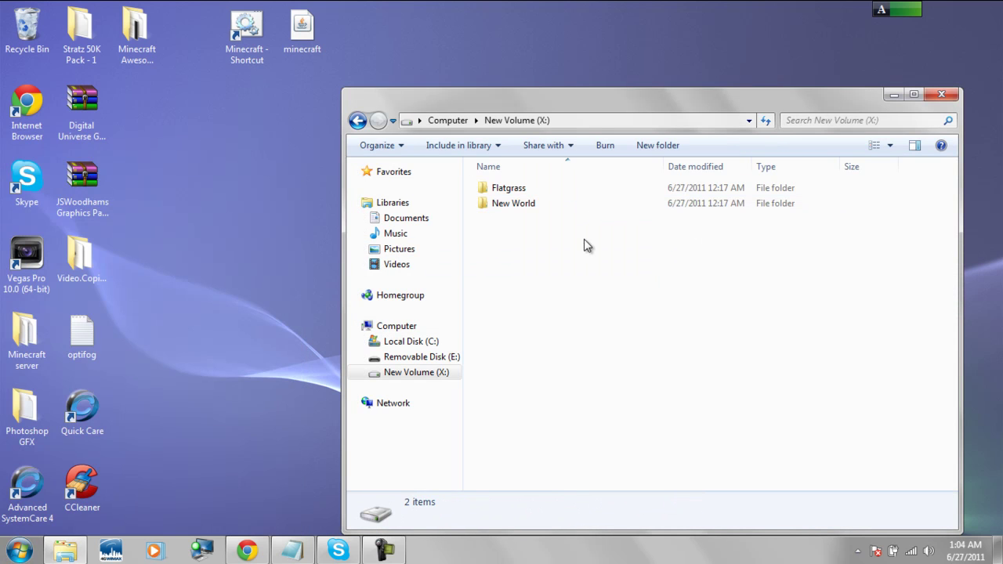
Close the New Volume (X:) folder window and open a Command Prompt by searching Windows for "cmd"
{"action": "left_click_drag", "start_coordinate": [536, 282], "coordinate": [512, 179]}
{"action": "left_click", "coordinate": [739, 313]}
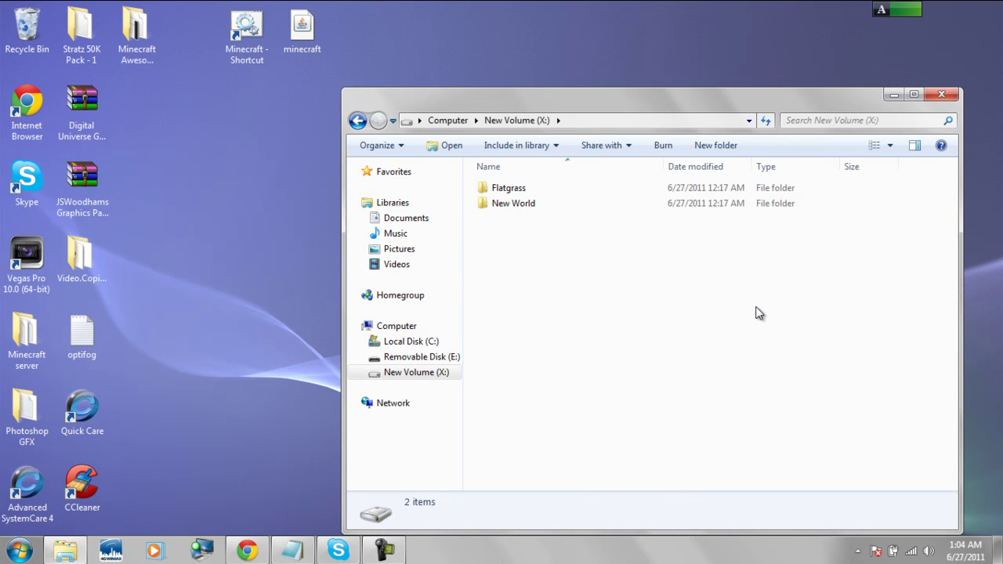
{"action": "left_click", "coordinate": [941, 94]}
{"action": "key", "text": "super"}
{"action": "type", "text": "cmd"}
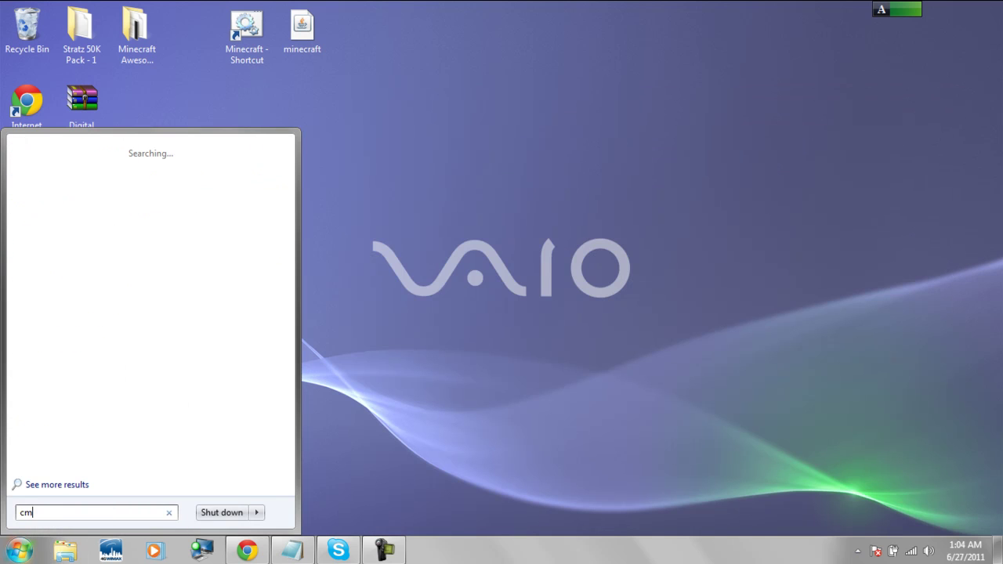
{"action": "key", "text": "Return"}
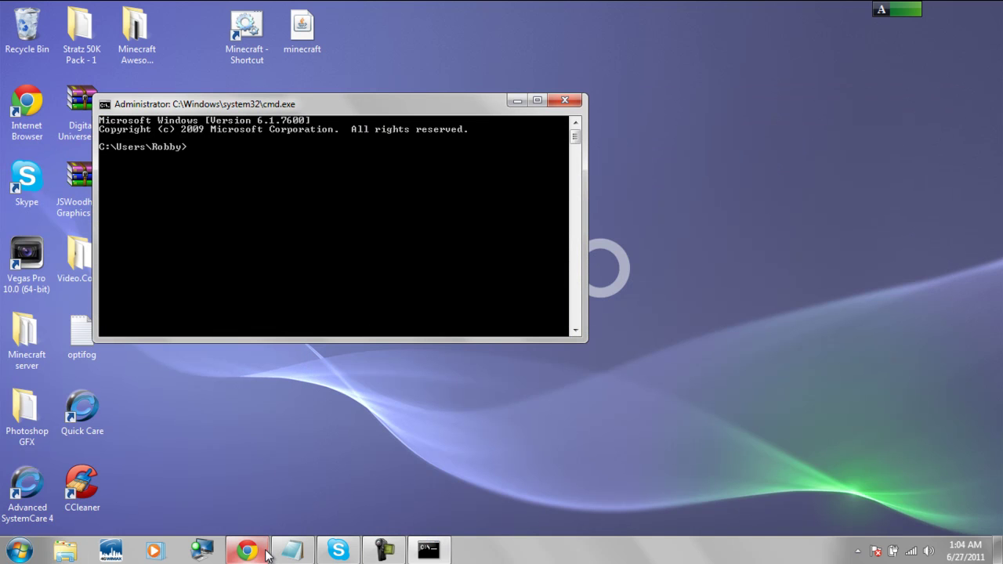
Copy the line "cmd cd %appdata%\.minecraft" from the Notepad list and run it in the Command Prompt
{"action": "left_click", "coordinate": [294, 553]}
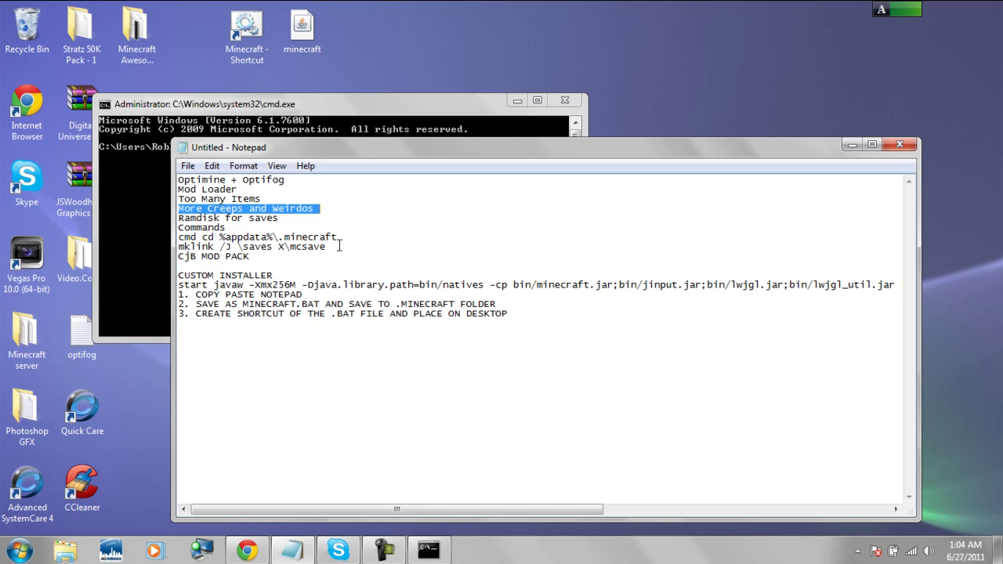
{"action": "left_click_drag", "start_coordinate": [344, 236], "coordinate": [190, 239]}
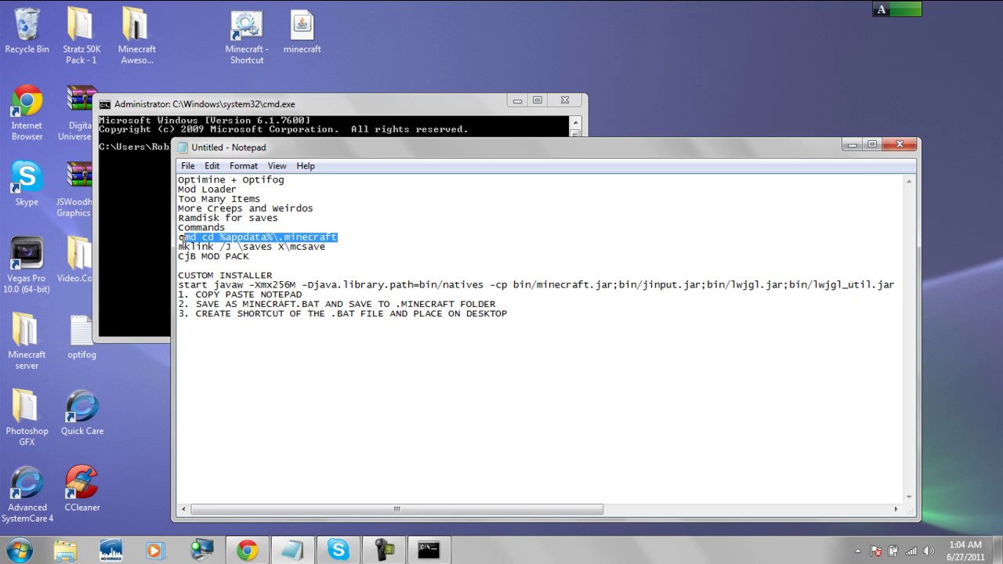
{"action": "right_click", "coordinate": [186, 239]}
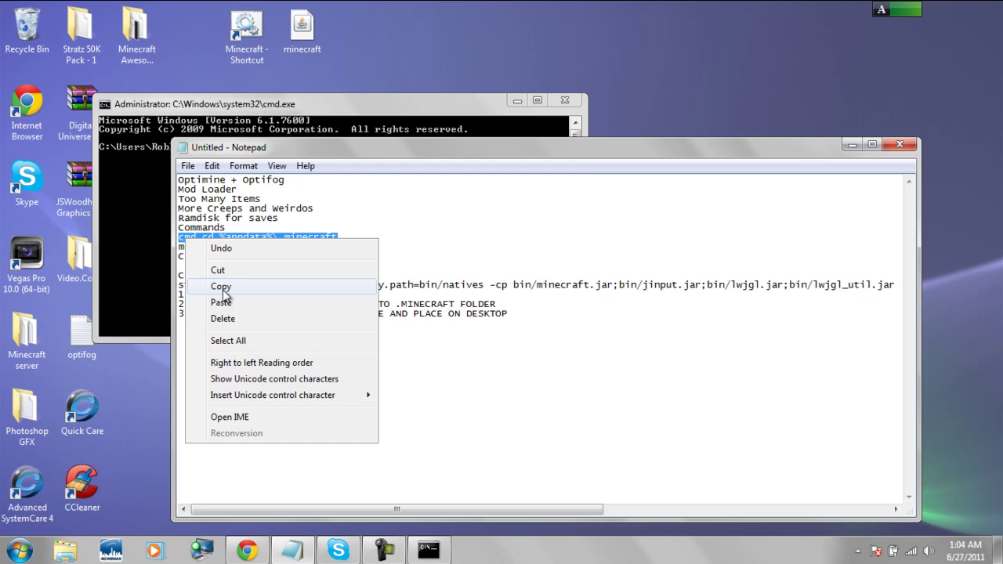
{"action": "left_click", "coordinate": [222, 289]}
{"action": "right_click", "coordinate": [140, 217]}
{"action": "left_click", "coordinate": [181, 259]}
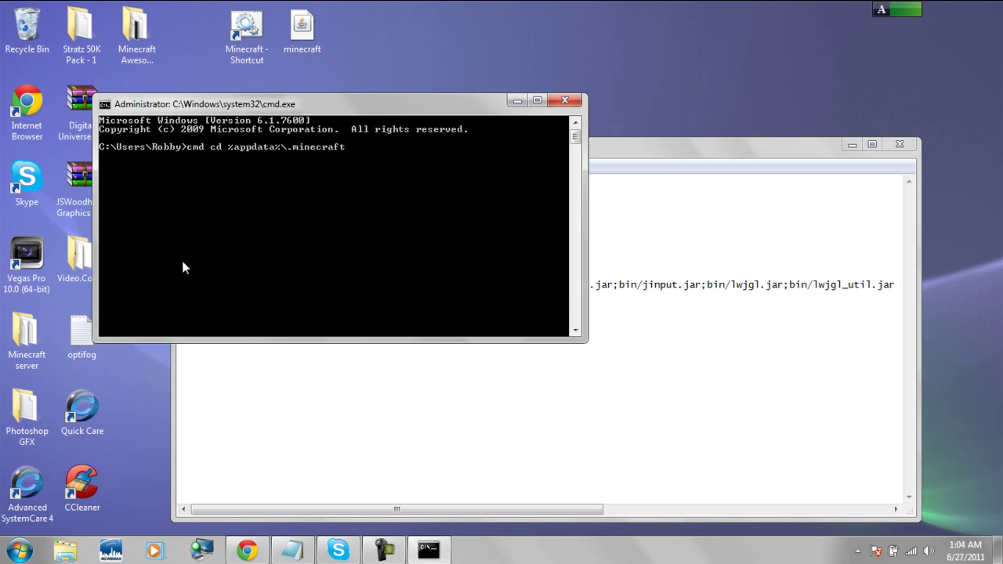
{"action": "key", "text": "Return"}
Try to link the saves folder by running "mklink /J \saves X\mcsave" copied from Notepad, and close the Command Prompt
{"action": "left_click", "coordinate": [643, 174]}
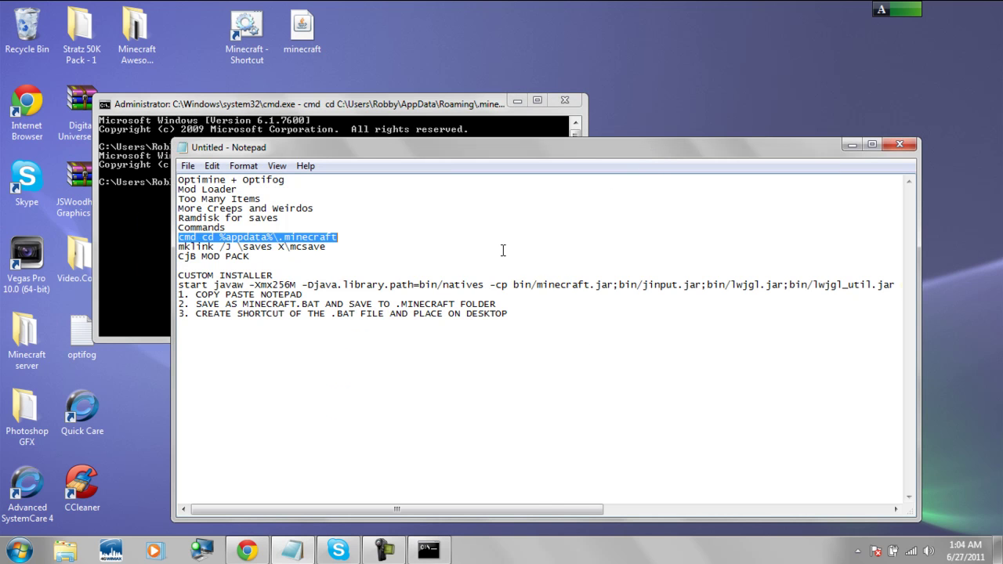
{"action": "left_click_drag", "start_coordinate": [328, 248], "coordinate": [179, 248]}
{"action": "right_click", "coordinate": [180, 248]}
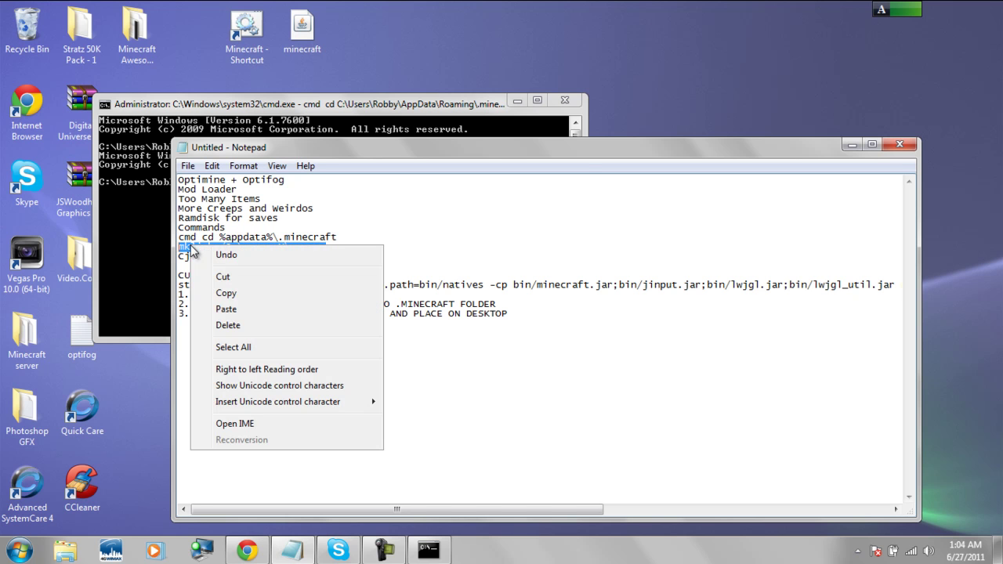
{"action": "left_click", "coordinate": [209, 291]}
{"action": "left_click", "coordinate": [145, 232]}
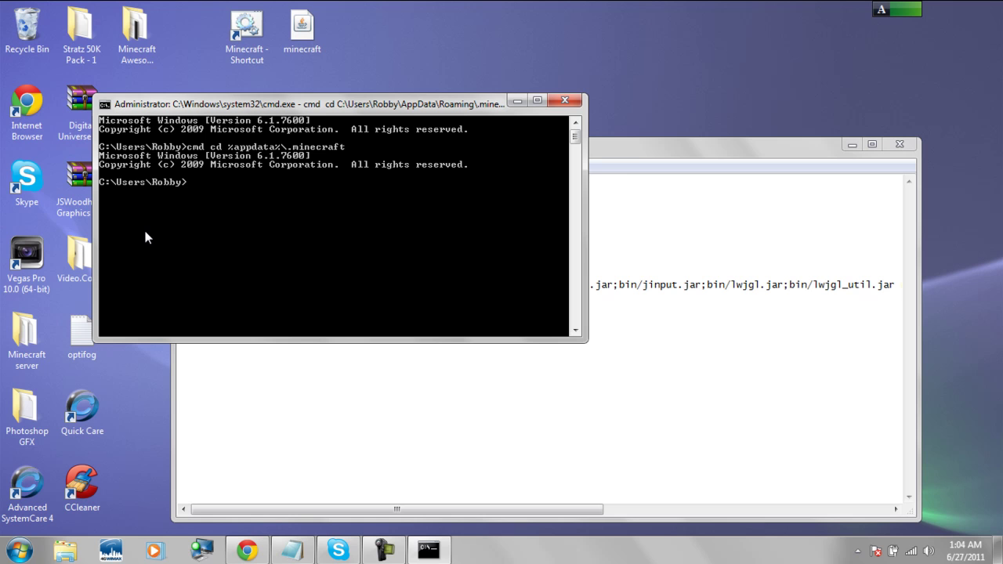
{"action": "right_click", "coordinate": [145, 232]}
{"action": "left_click", "coordinate": [178, 272]}
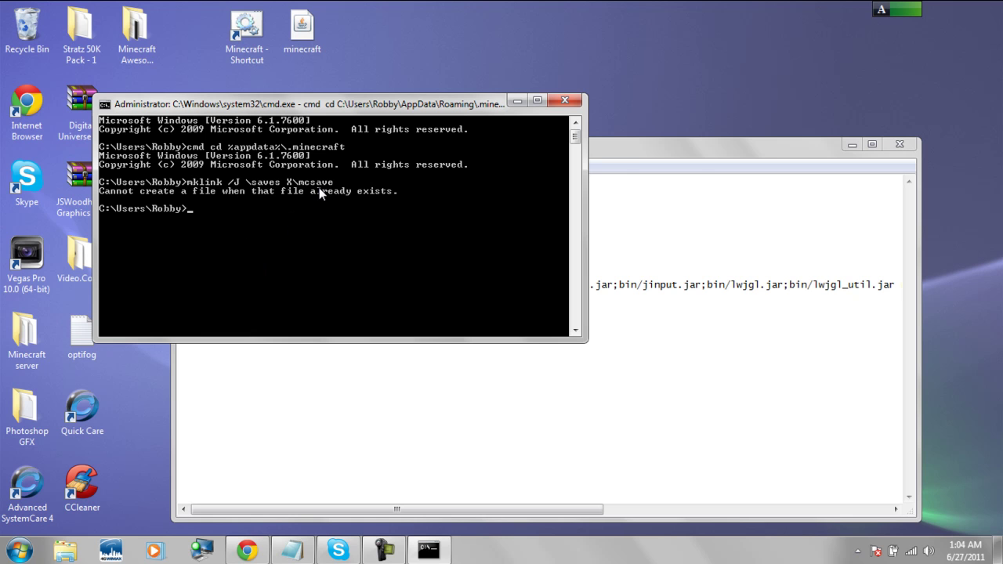
{"action": "left_click_drag", "start_coordinate": [724, 143], "coordinate": [799, 161]}
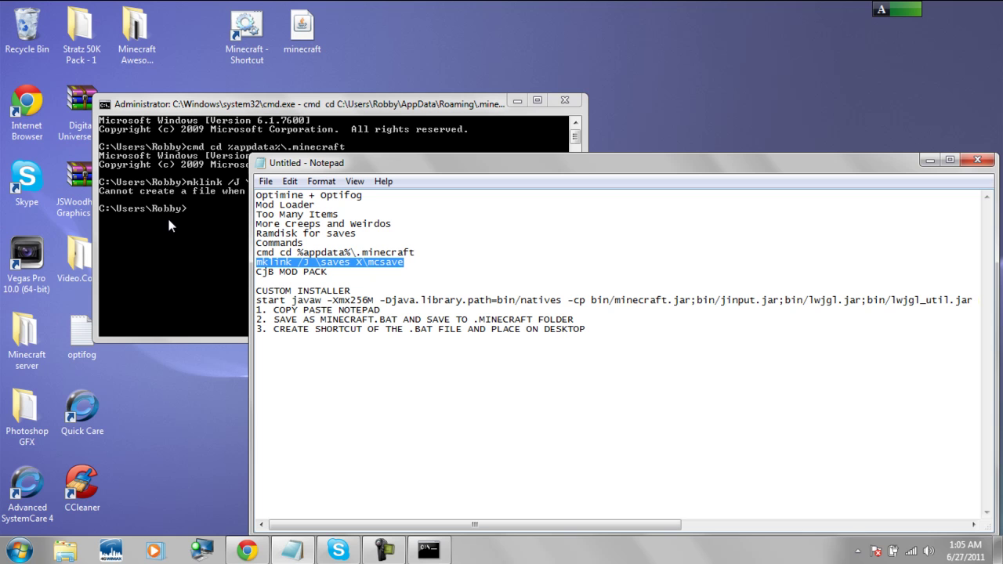
{"action": "left_click", "coordinate": [564, 101]}
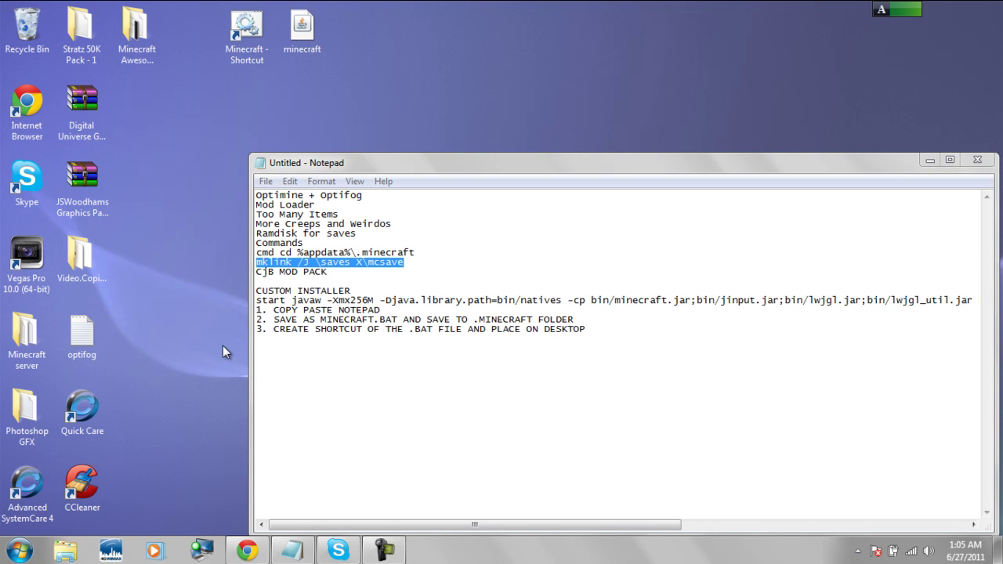
Search for CJB's ModPack in Chrome, open the CJB Mods topic on Minecraft Forum, and look through its downloads and mod information
{"action": "left_click", "coordinate": [246, 550]}
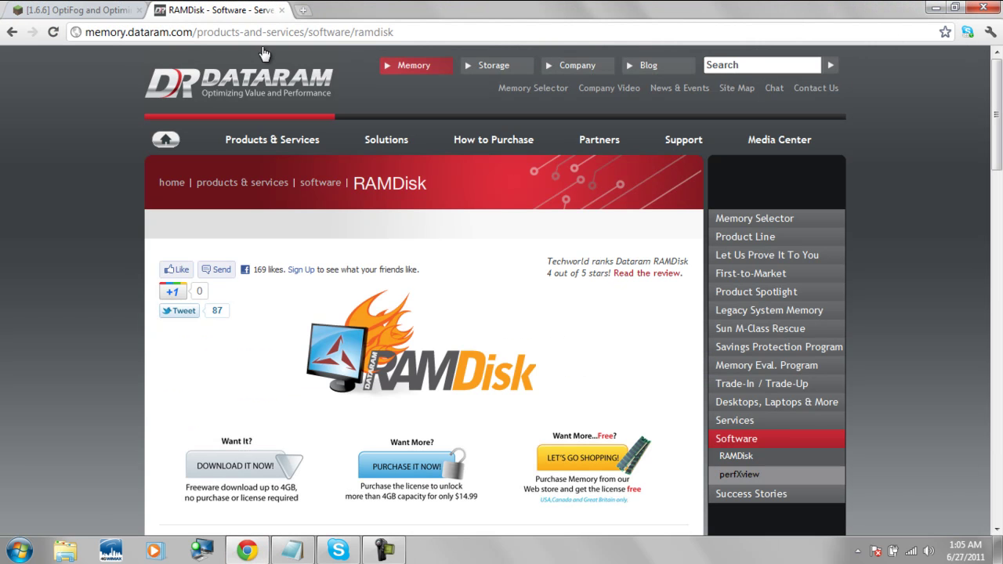
{"action": "left_click", "coordinate": [264, 31]}
{"action": "type", "text": "cjb"}
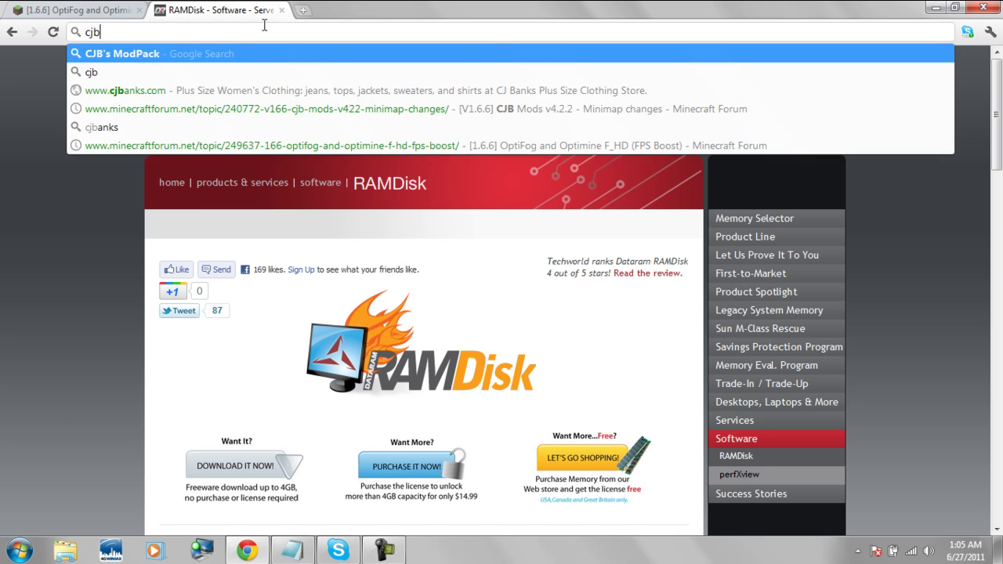
{"action": "key", "text": "Return"}
{"action": "left_click", "coordinate": [279, 149]}
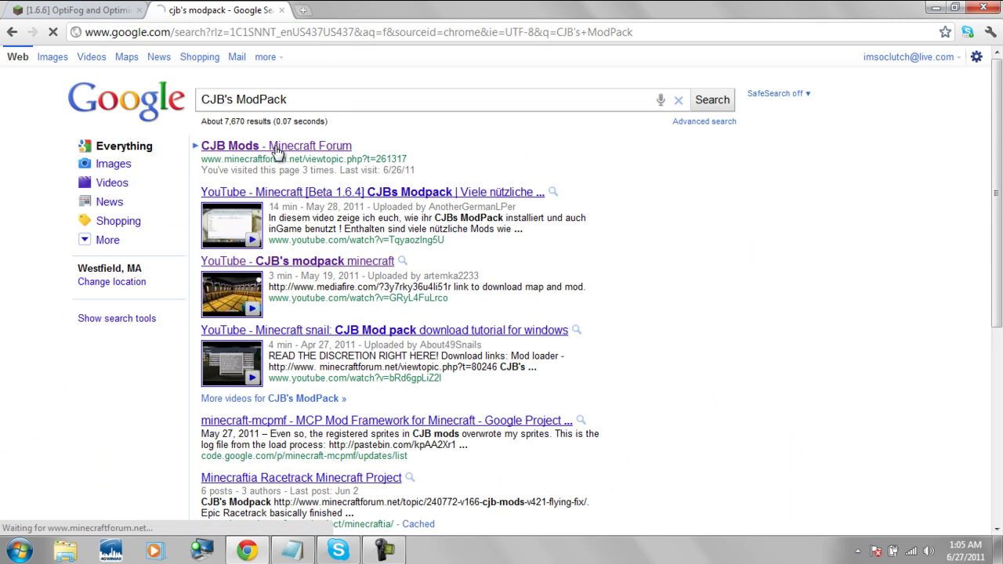
{"action": "scroll", "coordinate": [525, 440], "scroll_direction": "down", "scroll_amount": 10}
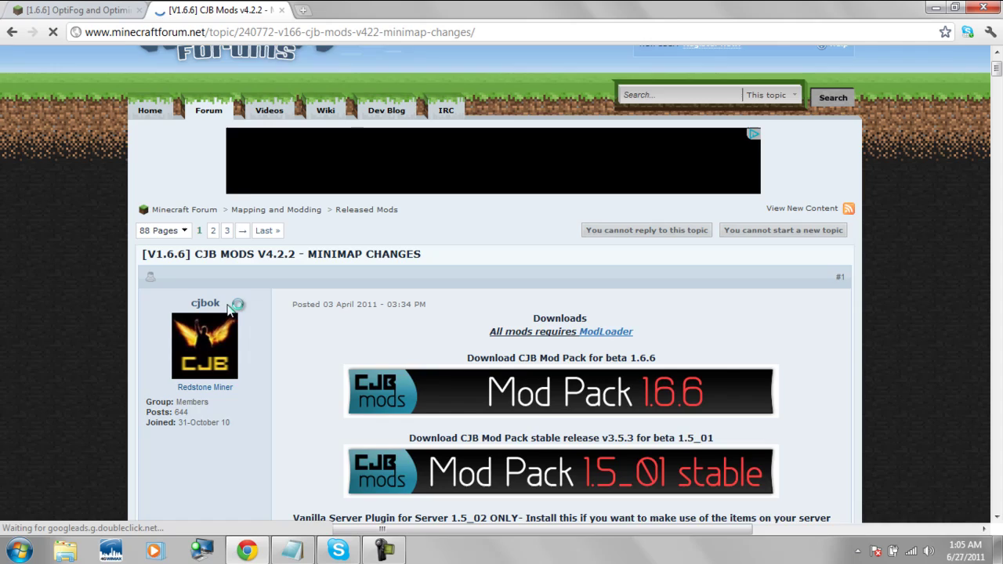
{"action": "scroll", "coordinate": [525, 441], "scroll_direction": "down", "scroll_amount": 15}
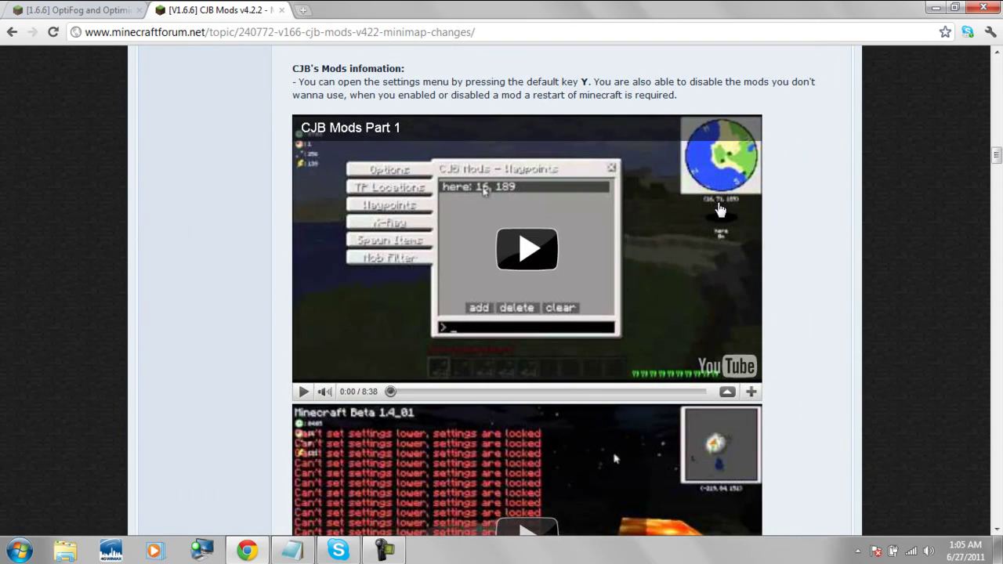
{"action": "scroll", "coordinate": [761, 291], "scroll_direction": "down", "scroll_amount": 4}
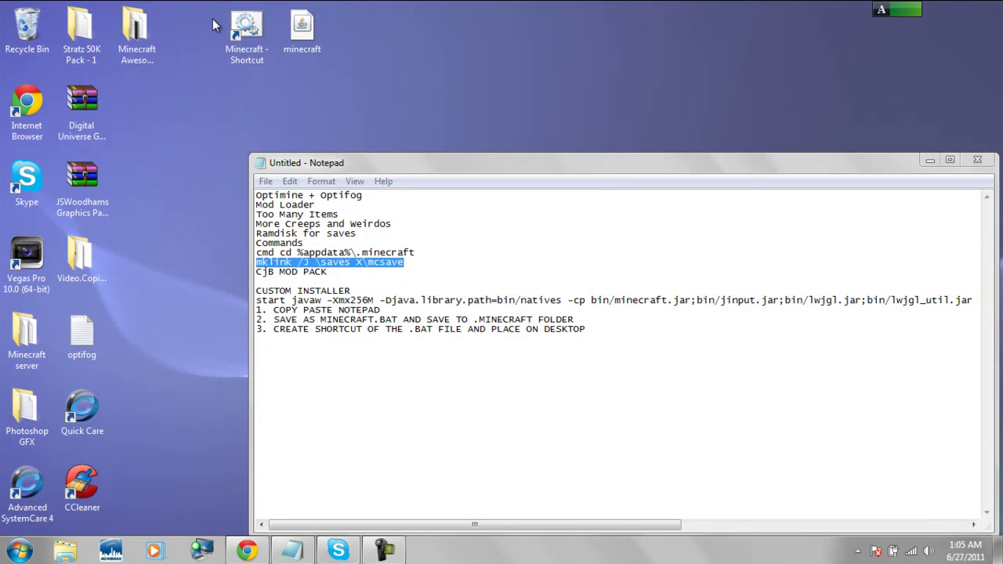
Launch Minecraft from the desktop shortcut, view the available texture packs, and return to the main menu
{"action": "double_click", "coordinate": [245, 29]}
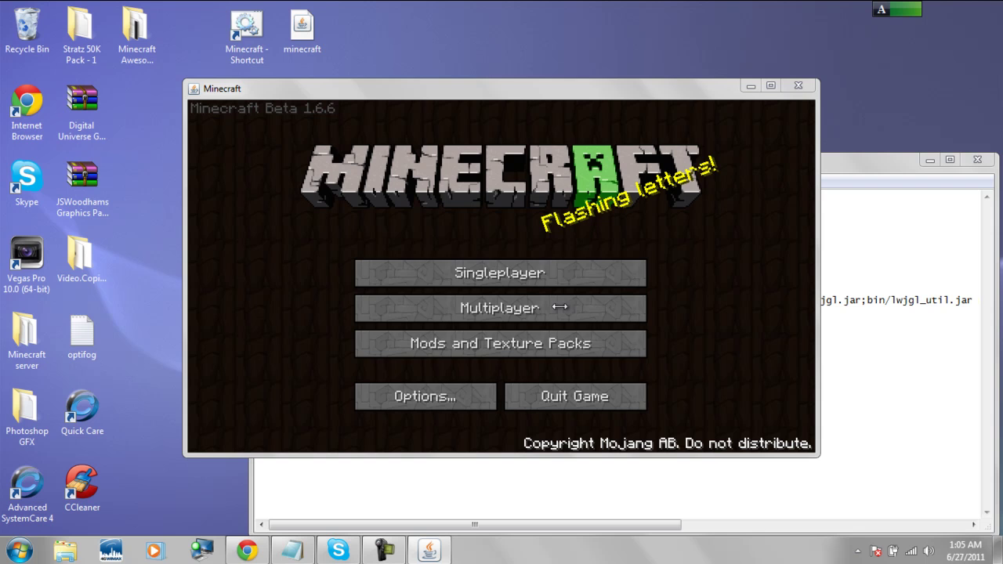
{"action": "left_click", "coordinate": [486, 362]}
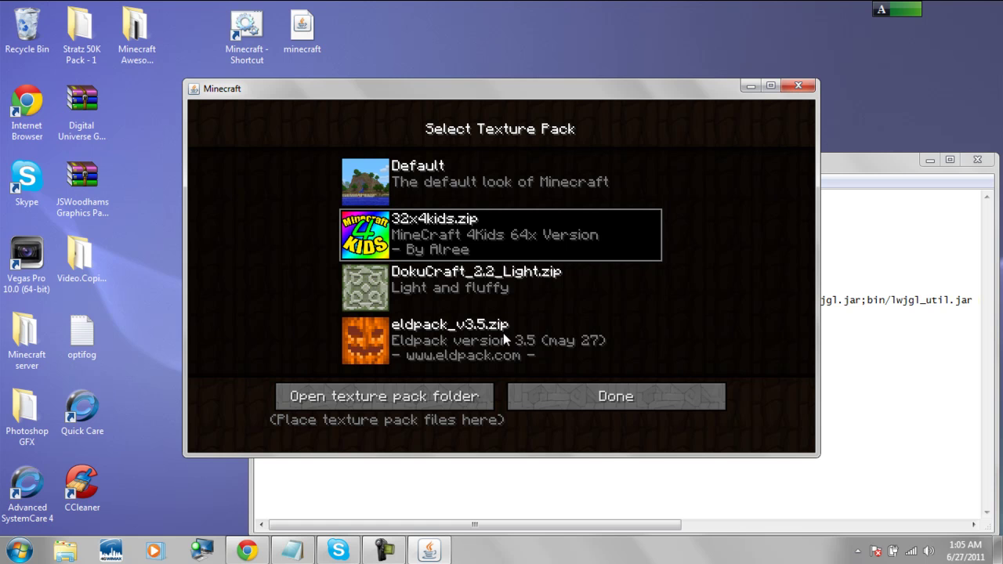
{"action": "left_click", "coordinate": [559, 393]}
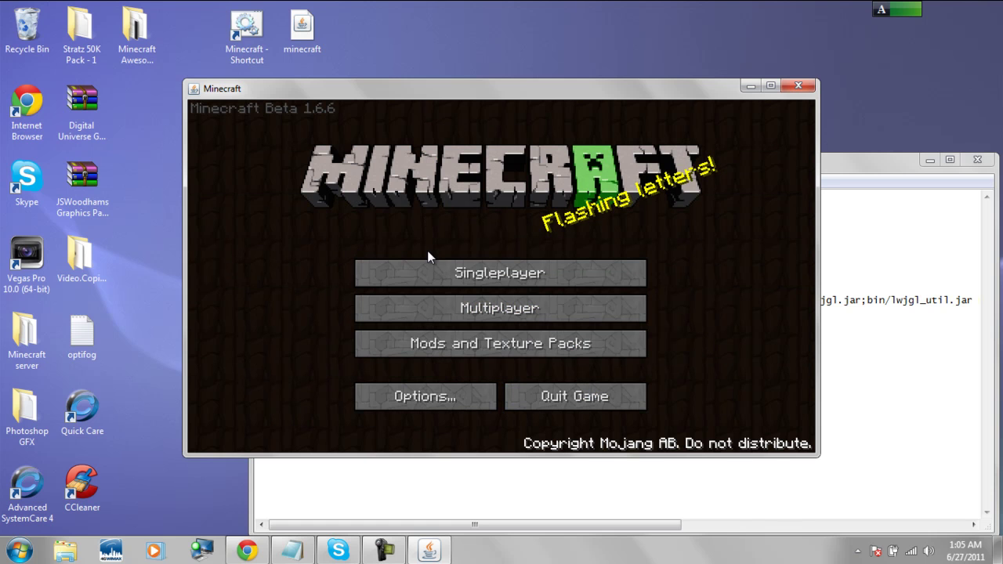
Load the singleplayer world New World and view the TooManyItems inventory screen
{"action": "left_click", "coordinate": [428, 274]}
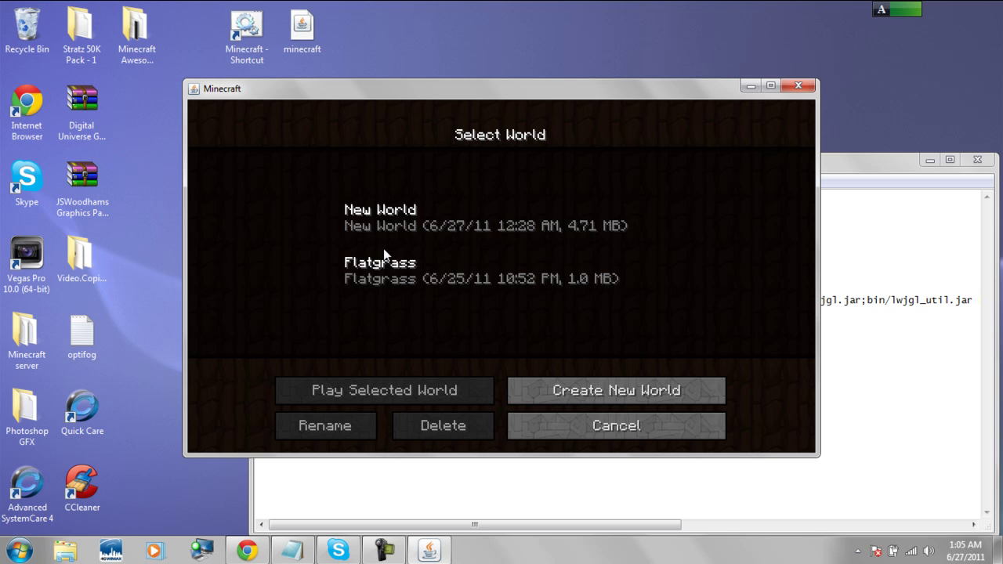
{"action": "left_click", "coordinate": [400, 216]}
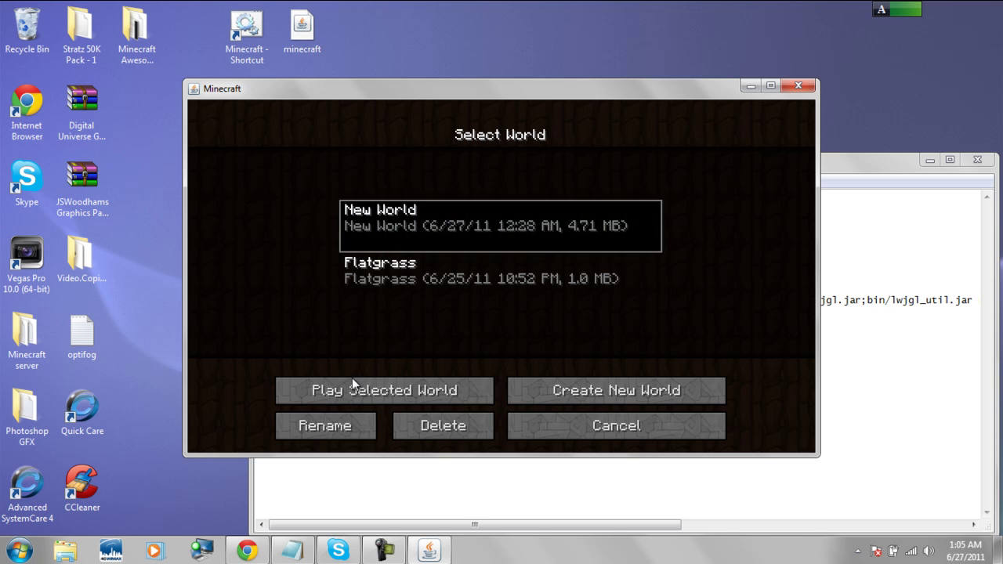
{"action": "left_click", "coordinate": [350, 384]}
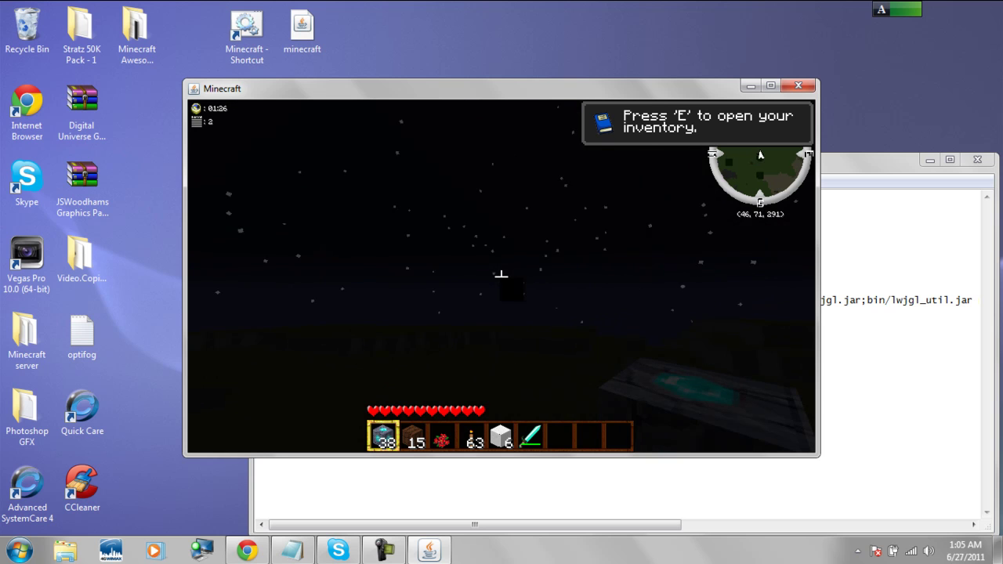
{"action": "key", "text": "e"}
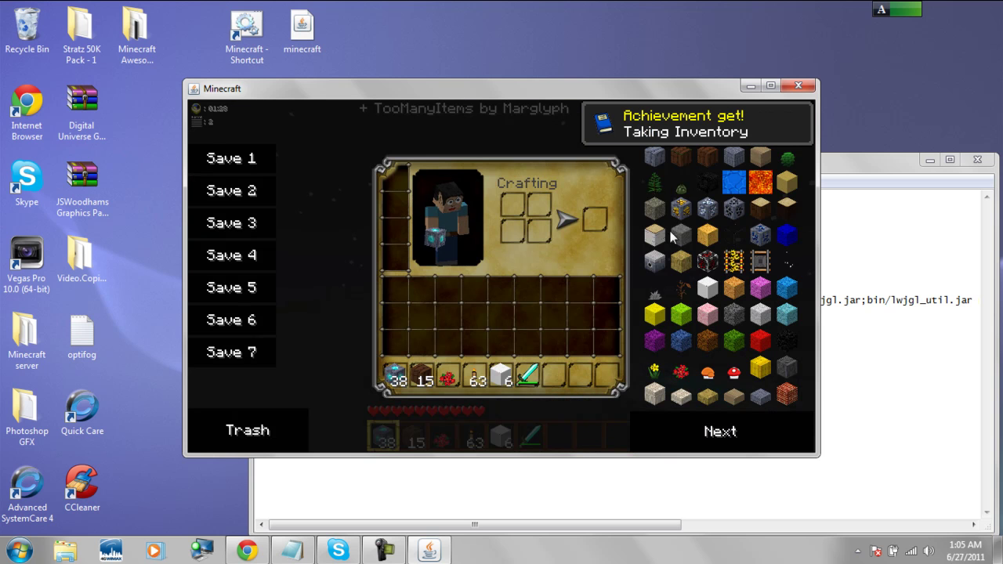
{"action": "key", "text": "e"}
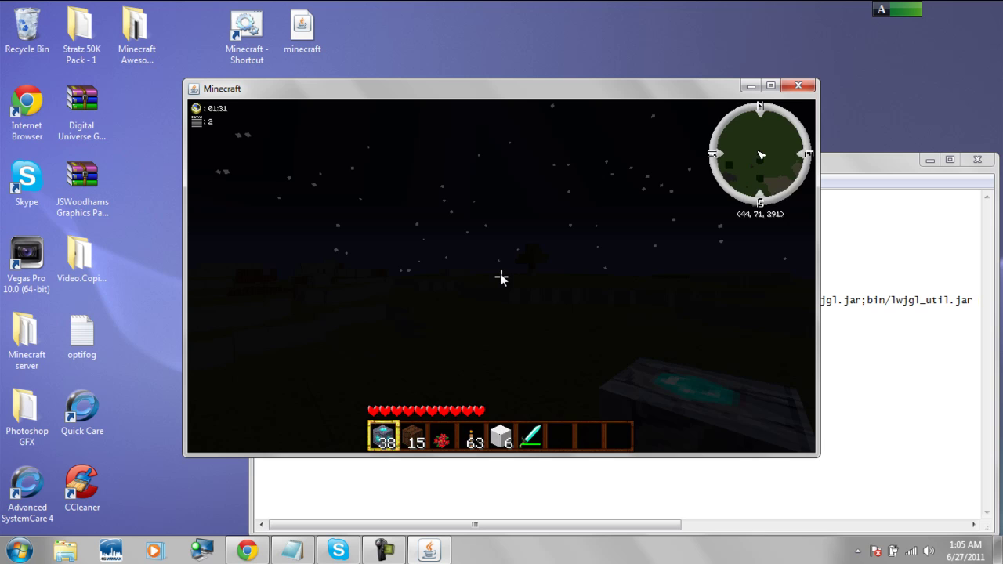
Open the CJB Mods menu and examine the Mob Filter settings for aggressive, Nether and neutral mobs
{"action": "key", "text": "y"}
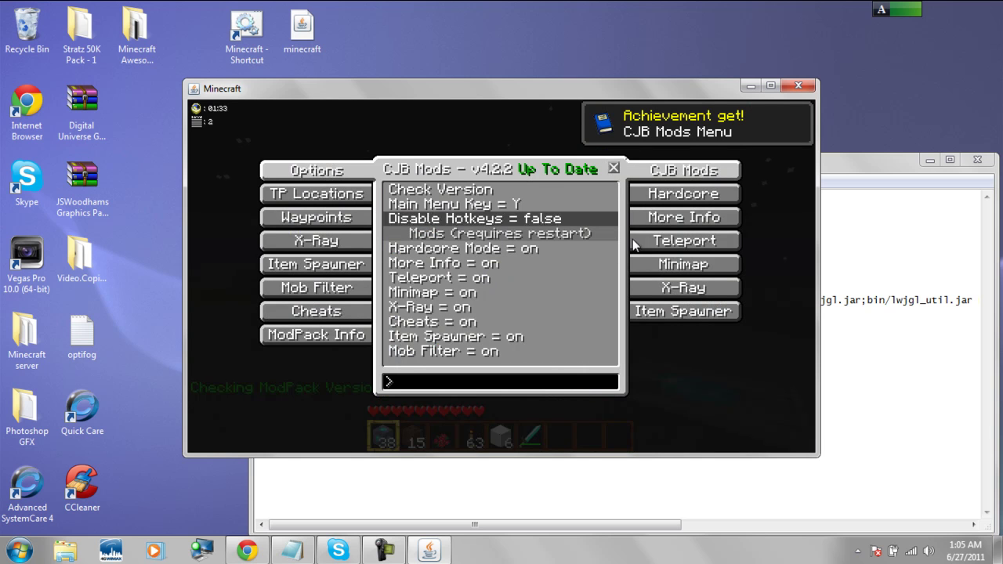
{"action": "left_click", "coordinate": [307, 295]}
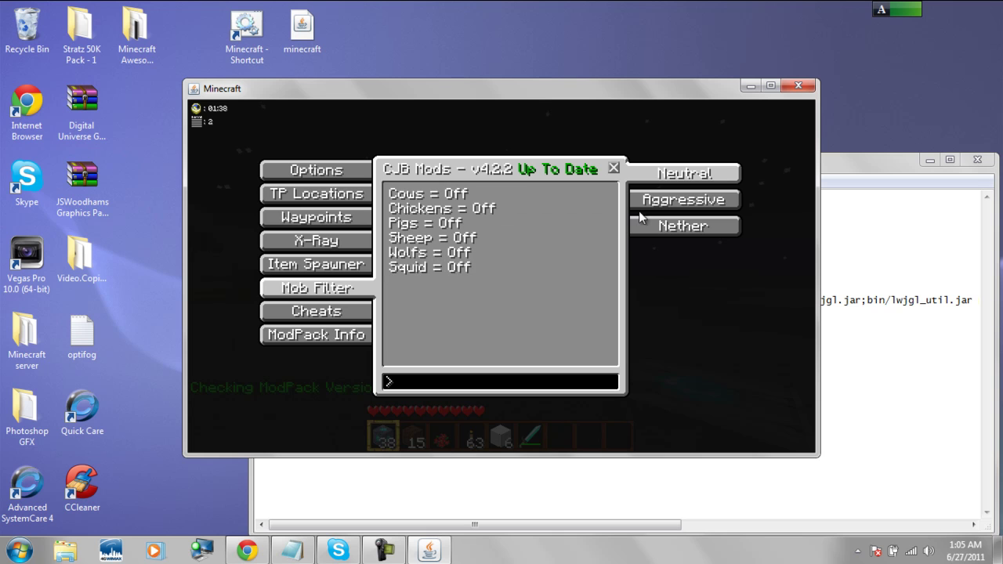
{"action": "left_click", "coordinate": [662, 202]}
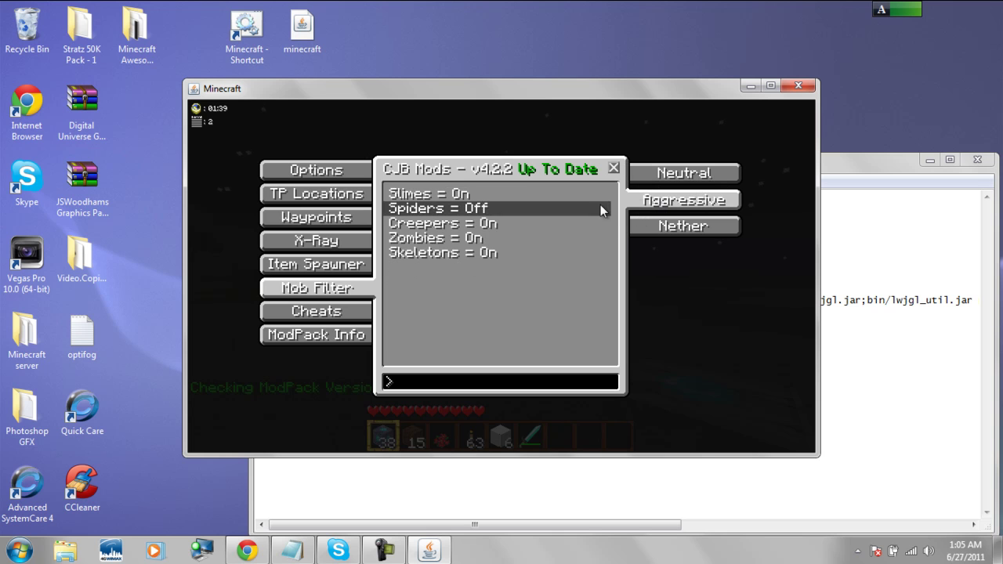
{"action": "left_click", "coordinate": [665, 229]}
{"action": "left_click", "coordinate": [666, 174]}
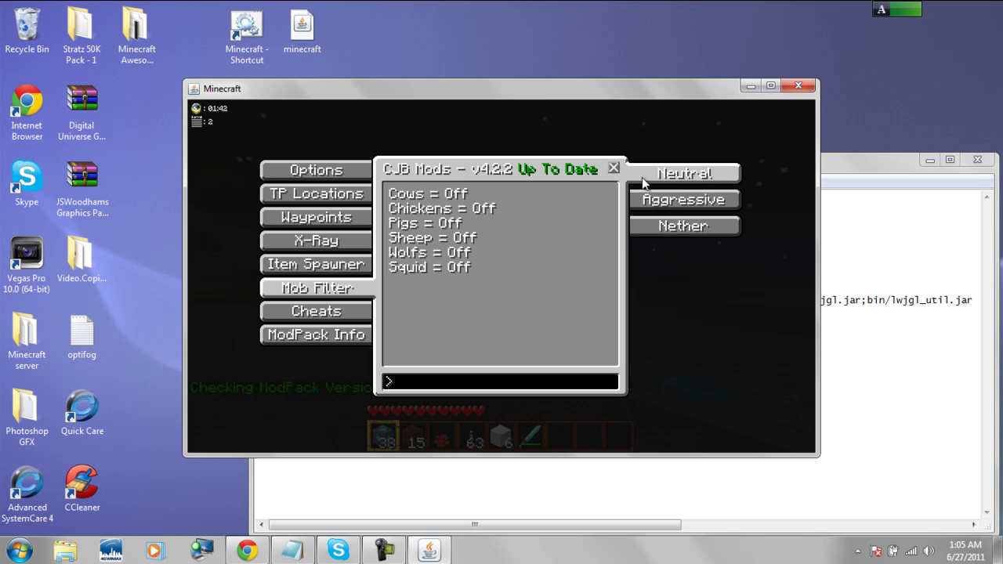
View the Cheats, X-Ray, TP Locations and Options pages of CJB Mods, and the Misc category of its Item Spawner
{"action": "left_click", "coordinate": [323, 313]}
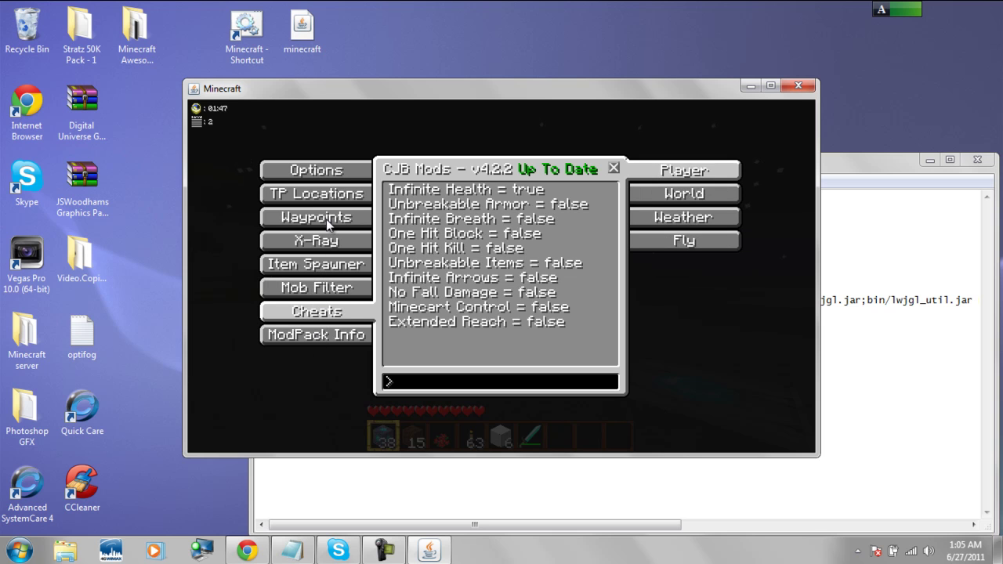
{"action": "left_click", "coordinate": [328, 239]}
{"action": "left_click", "coordinate": [315, 197]}
{"action": "left_click", "coordinate": [335, 171]}
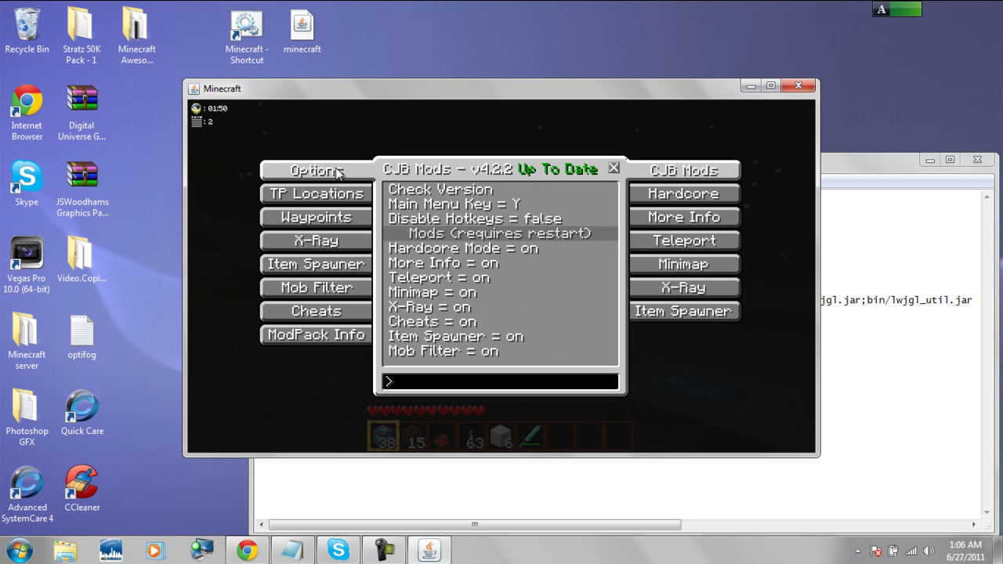
{"action": "left_click", "coordinate": [322, 266]}
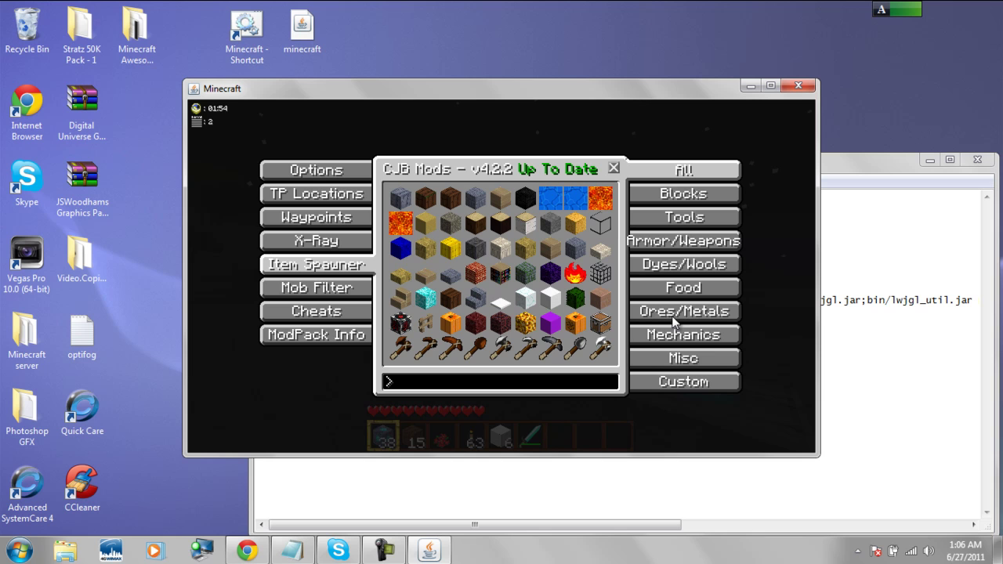
{"action": "left_click", "coordinate": [666, 358]}
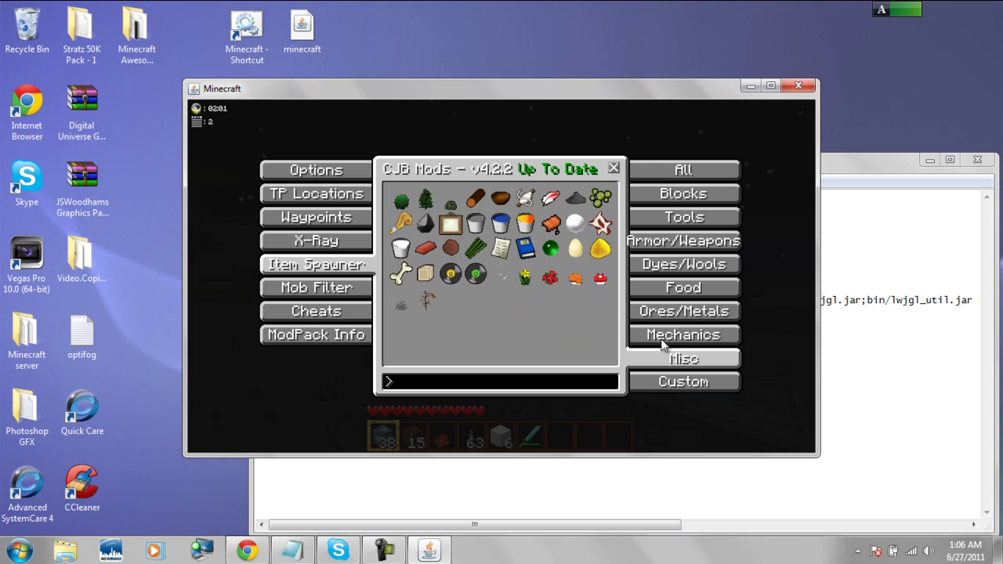
View the Mechanics, Ores/Metals, Food, Dyes/Wools and Blocks categories of the Item Spawner, and close CJB Mods
{"action": "left_click", "coordinate": [664, 332]}
{"action": "left_click", "coordinate": [668, 311]}
{"action": "left_click", "coordinate": [668, 282]}
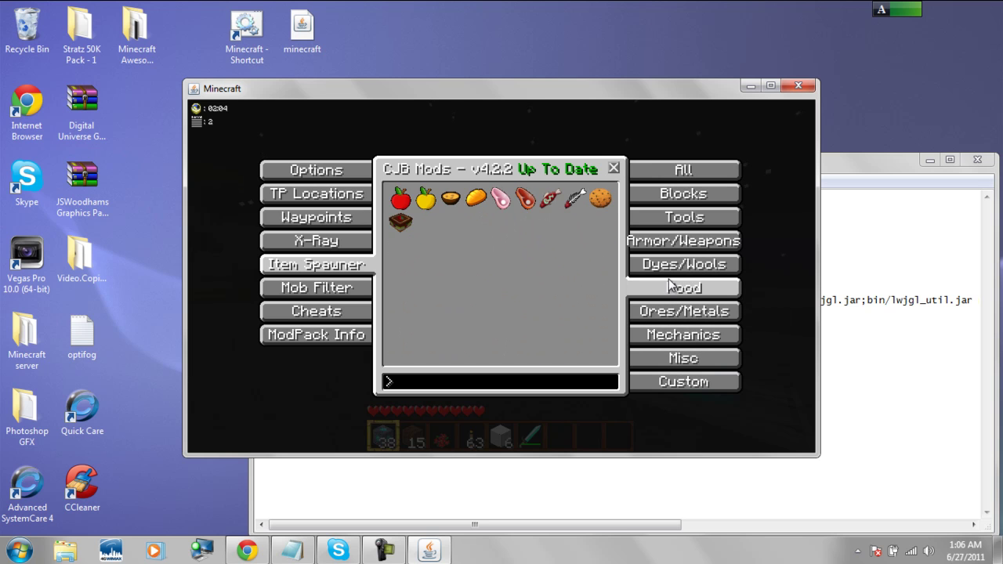
{"action": "left_click", "coordinate": [670, 267]}
{"action": "left_click", "coordinate": [663, 199]}
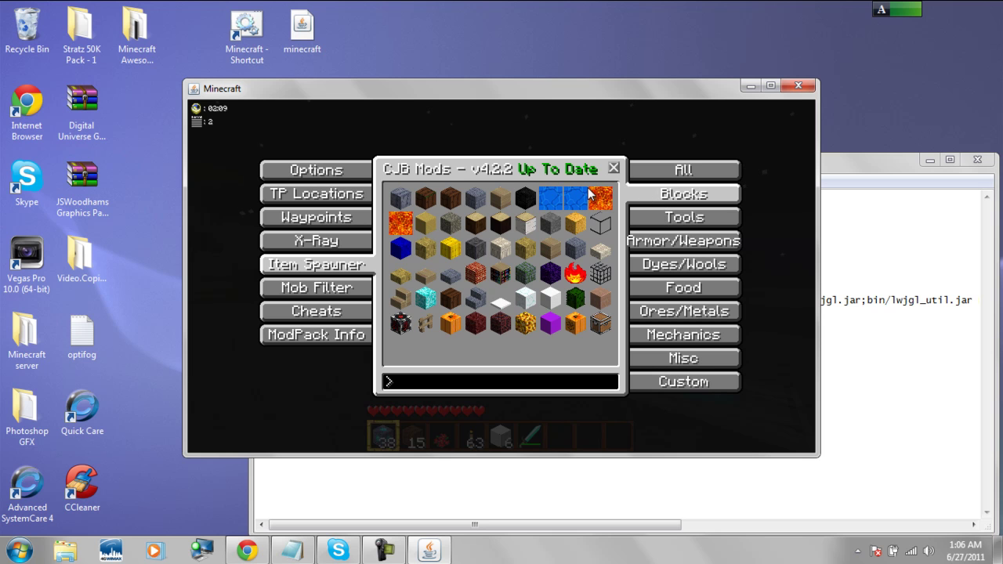
{"action": "key", "text": "Escape"}
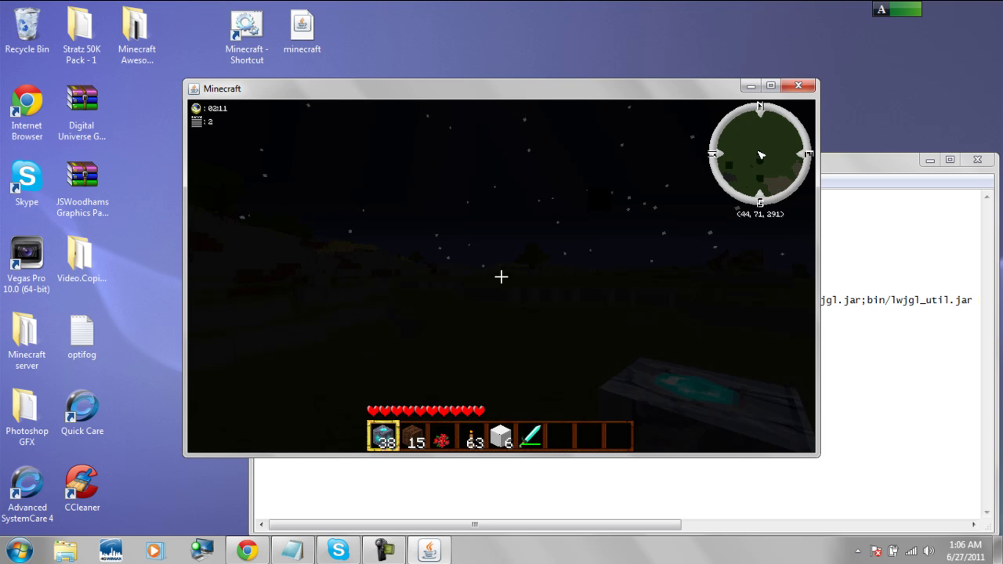
Walk around the world and display the debug overlay to check the frame rate
{"action": "left_click", "coordinate": [501, 277]}
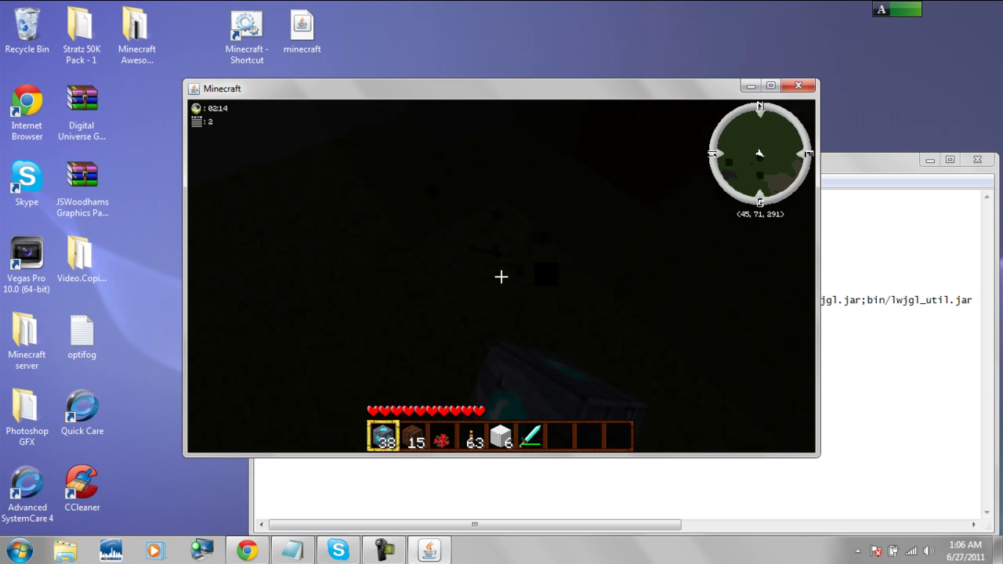
{"action": "key", "text": "w"}
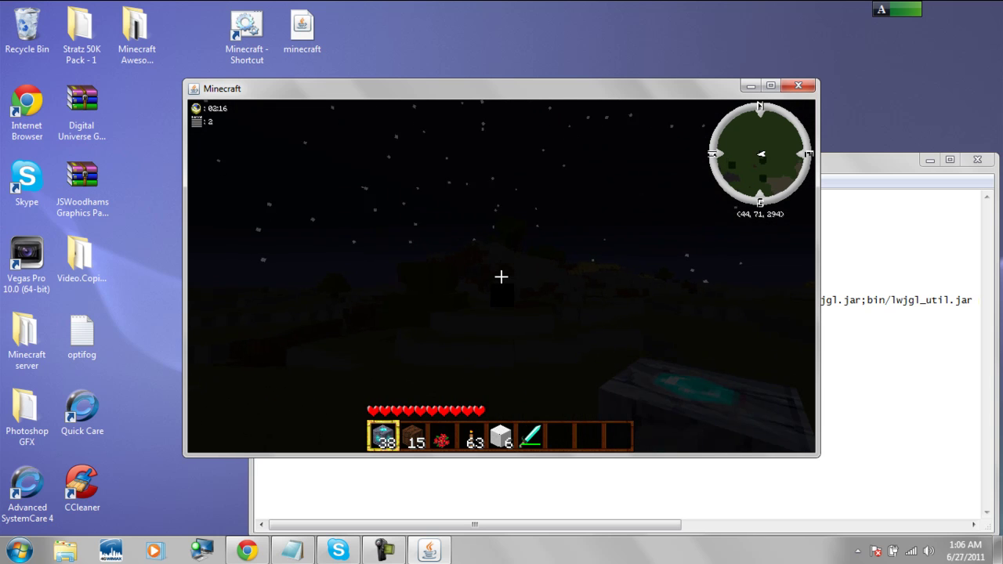
{"action": "key", "text": "F3"}
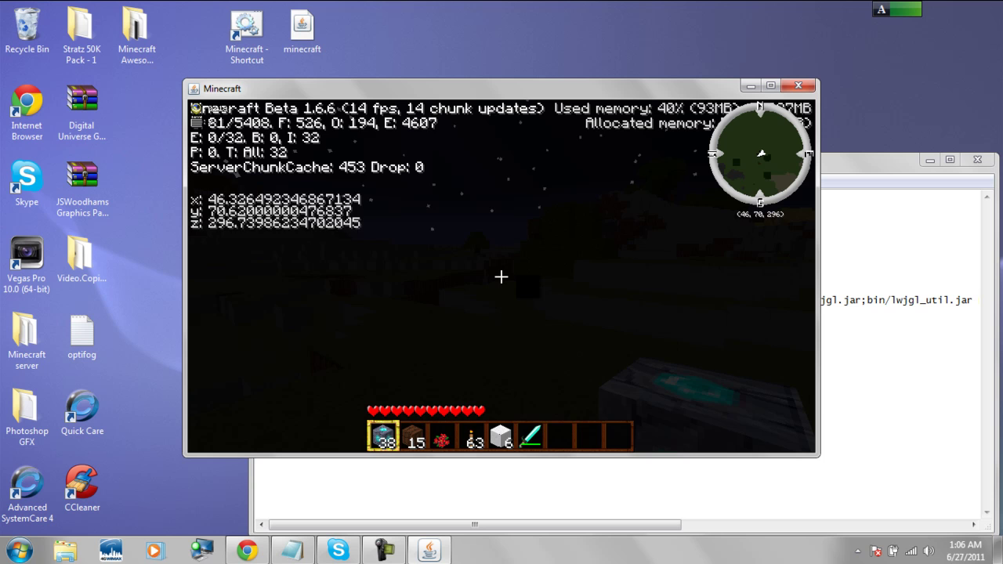
{"action": "key", "text": "e"}
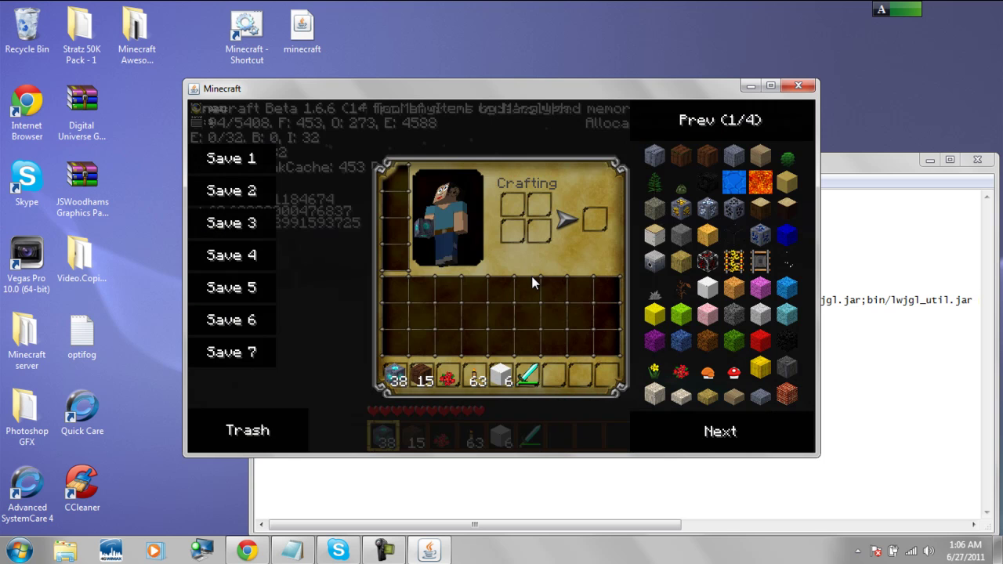
{"action": "key", "text": "e"}
{"action": "key", "text": "Escape"}
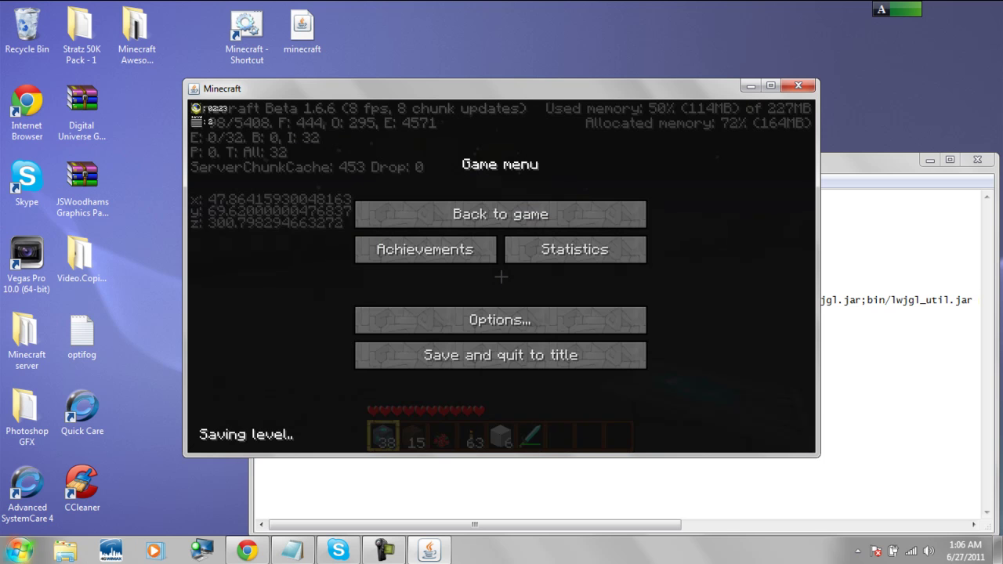
{"action": "key", "text": "Escape"}
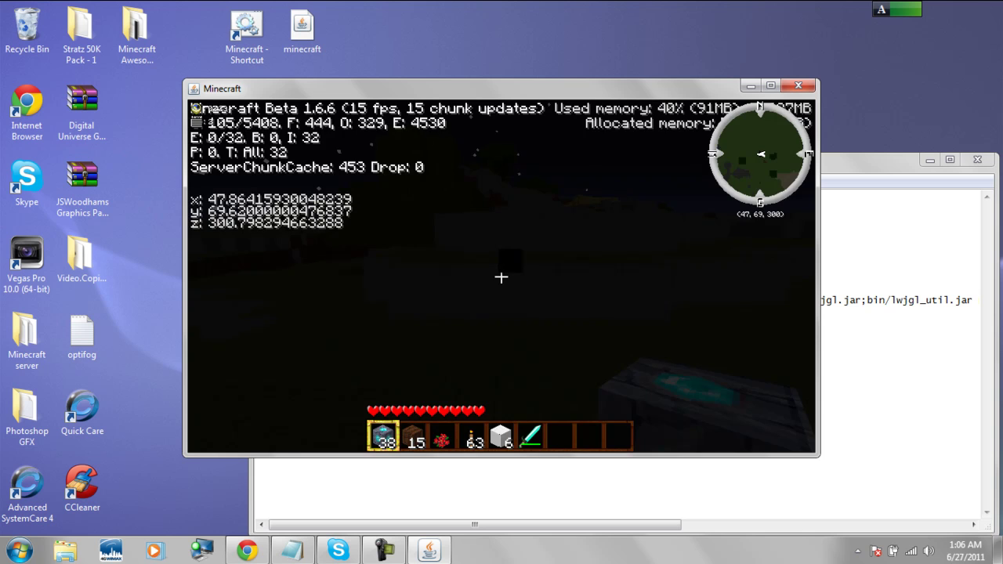
{"action": "key", "text": "e"}
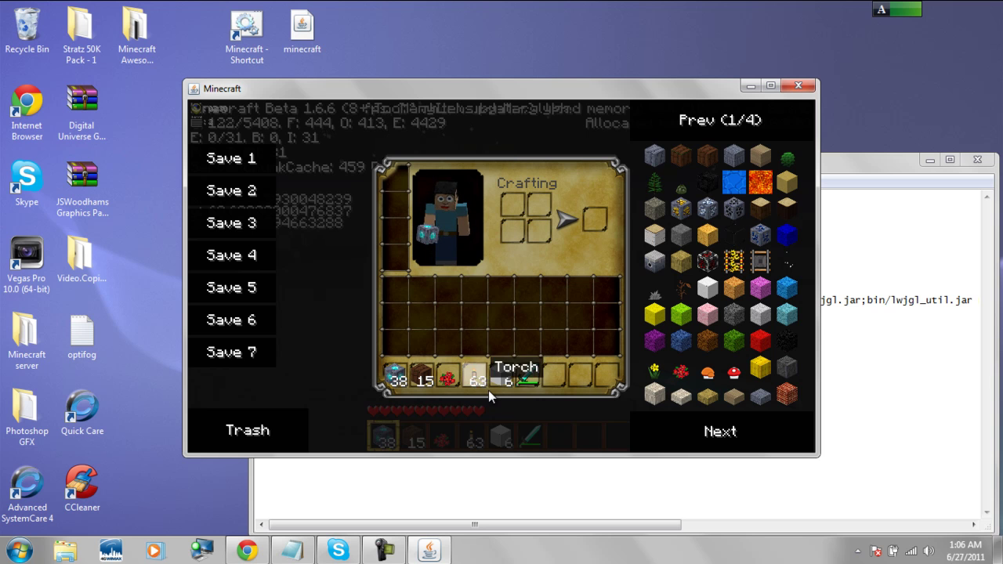
{"action": "key", "text": "e"}
Set Render Distance to Tiny in the Video Settings and return to the game
{"action": "key", "text": "Escape"}
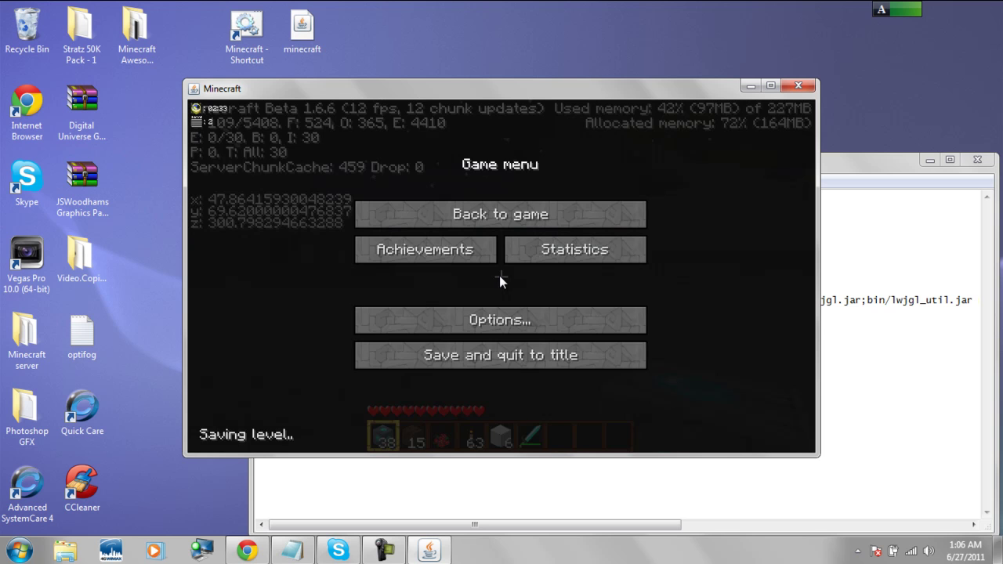
{"action": "left_click", "coordinate": [496, 318]}
{"action": "left_click", "coordinate": [496, 329]}
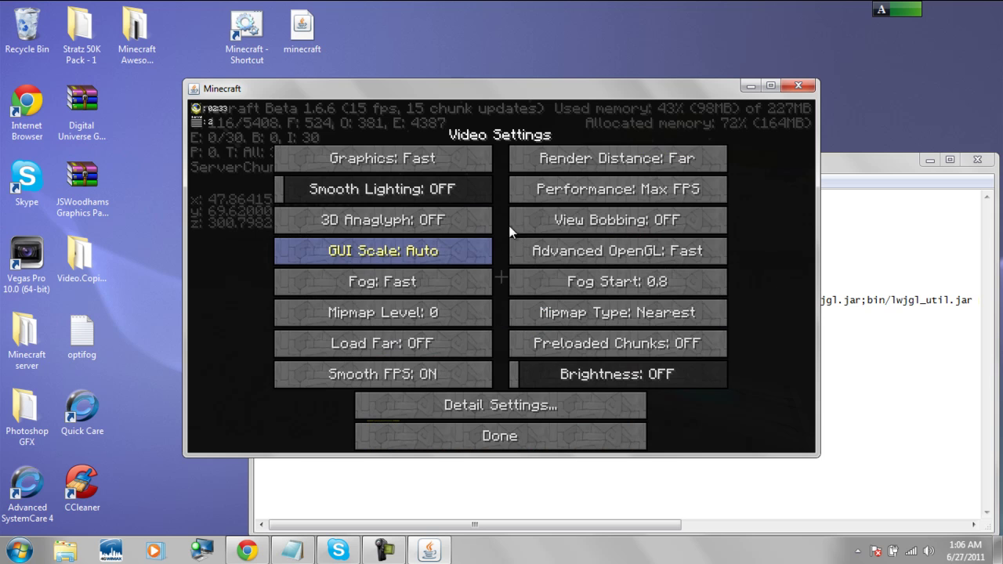
{"action": "left_click", "coordinate": [584, 170]}
{"action": "left_click", "coordinate": [584, 170]}
{"action": "left_click", "coordinate": [584, 170]}
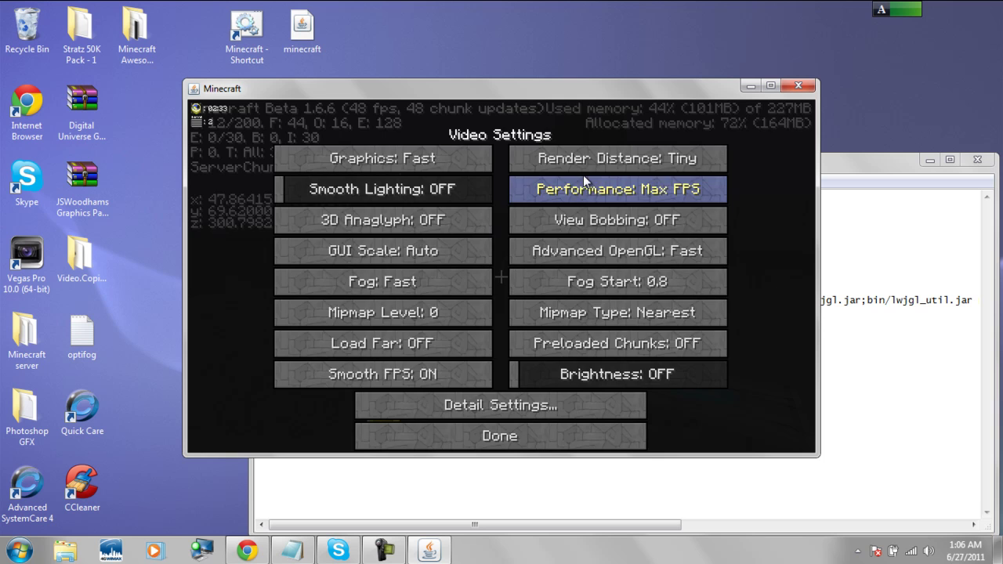
{"action": "key", "text": "Escape"}
Walk and jump around the dark terrain to examine the frame rate at the Tiny render distance
{"action": "key", "text": "w"}
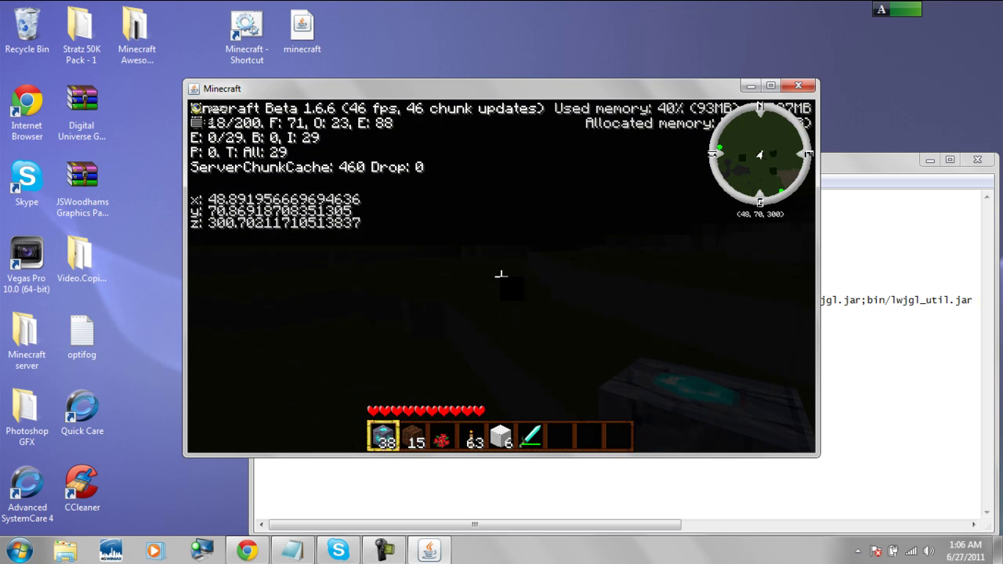
{"action": "key", "text": "w"}
{"action": "key", "text": "space"}
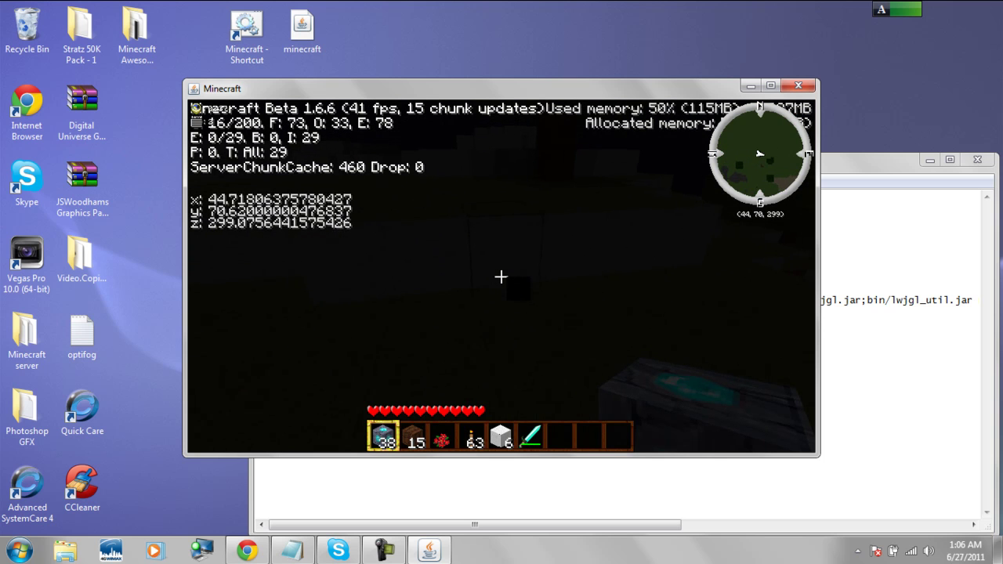
{"action": "key", "text": "w"}
{"action": "key", "text": "space"}
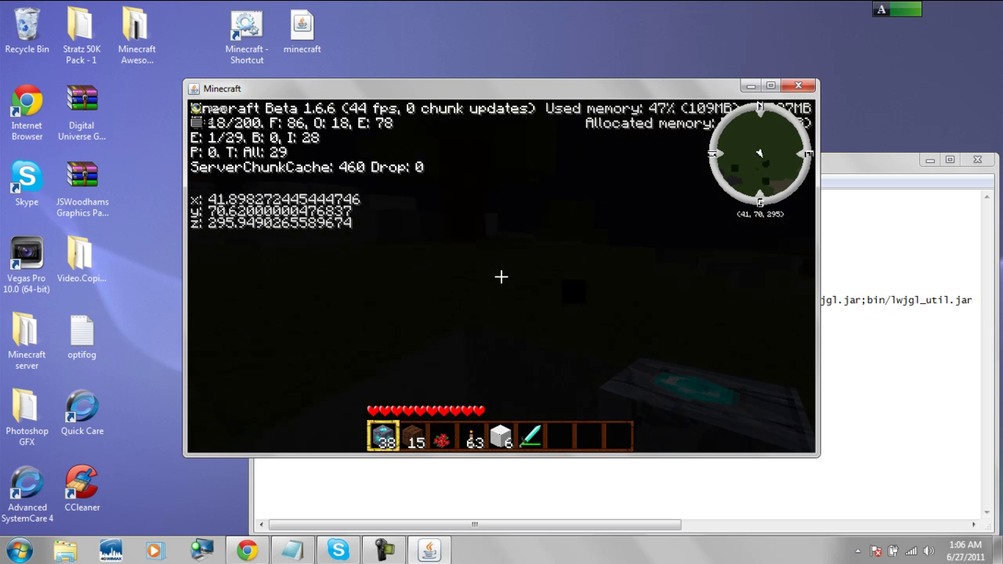
{"action": "key", "text": "w"}
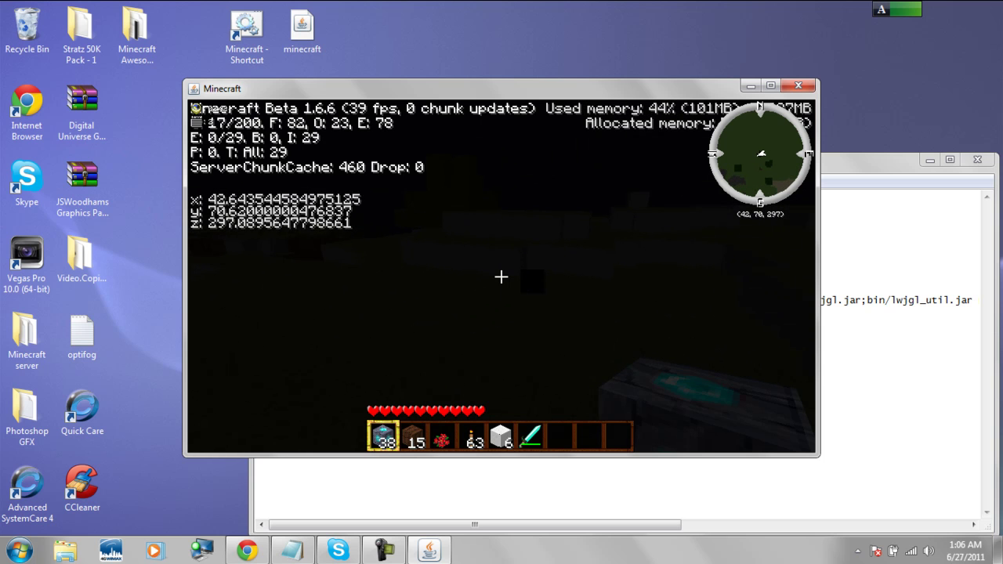
{"action": "key", "text": "w"}
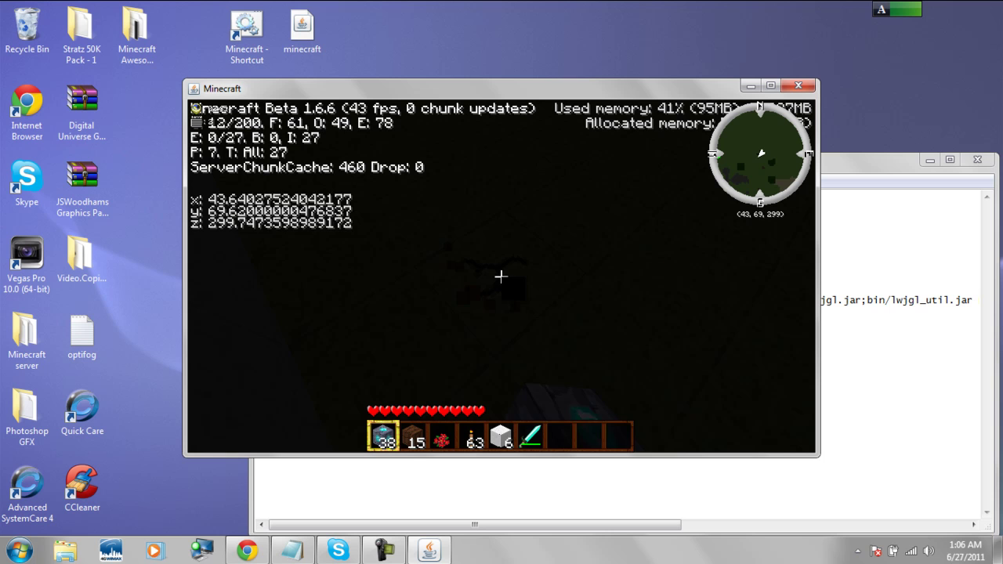
{"action": "key", "text": "w"}
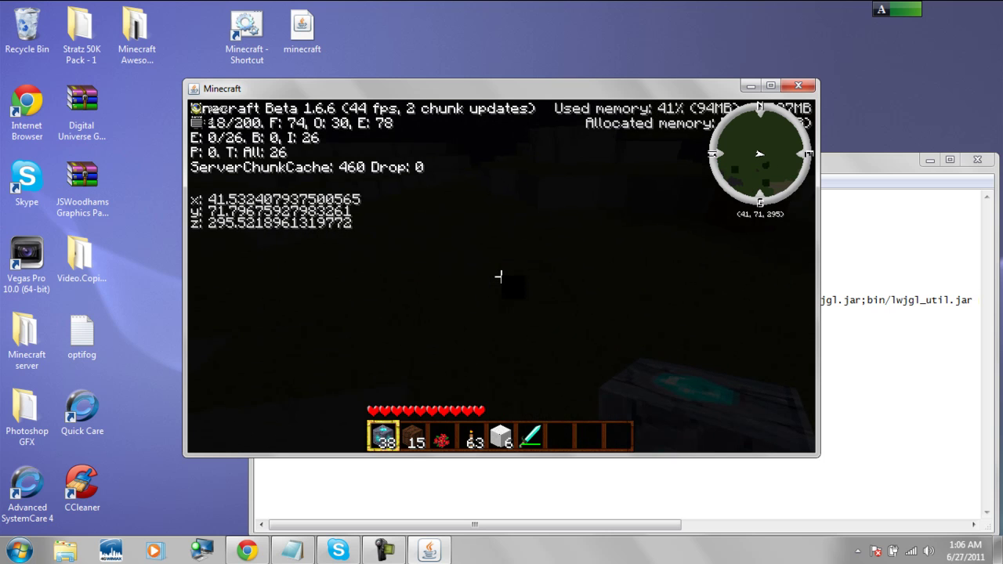
Save the world, quit to the title screen, and close Minecraft
{"action": "key", "text": "Escape"}
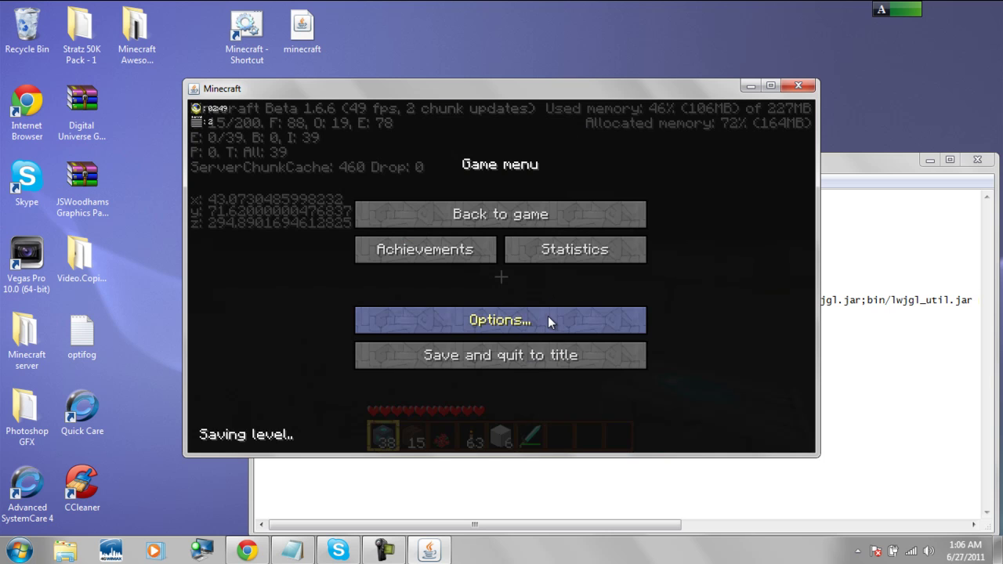
{"action": "left_click", "coordinate": [535, 358]}
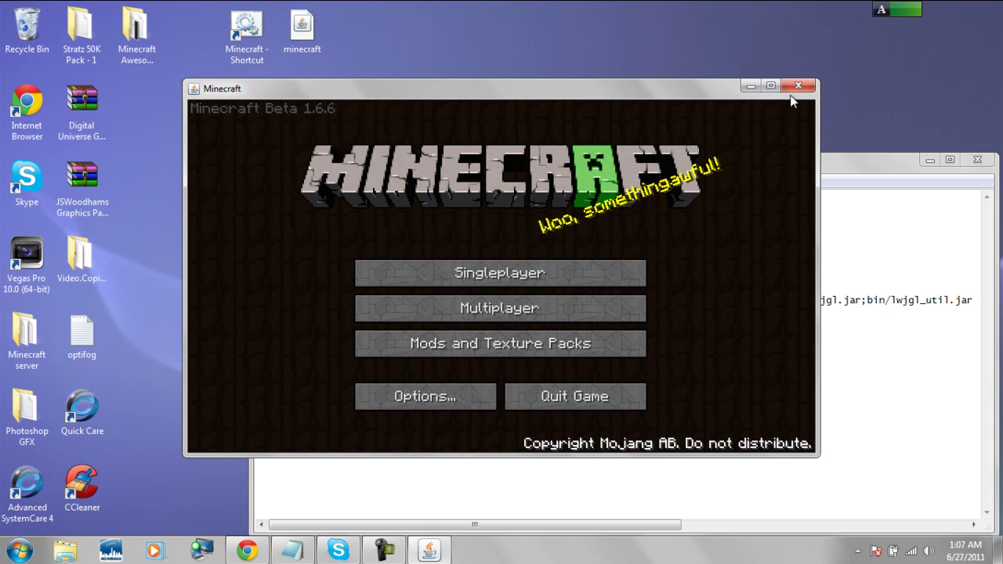
{"action": "left_click", "coordinate": [798, 87]}
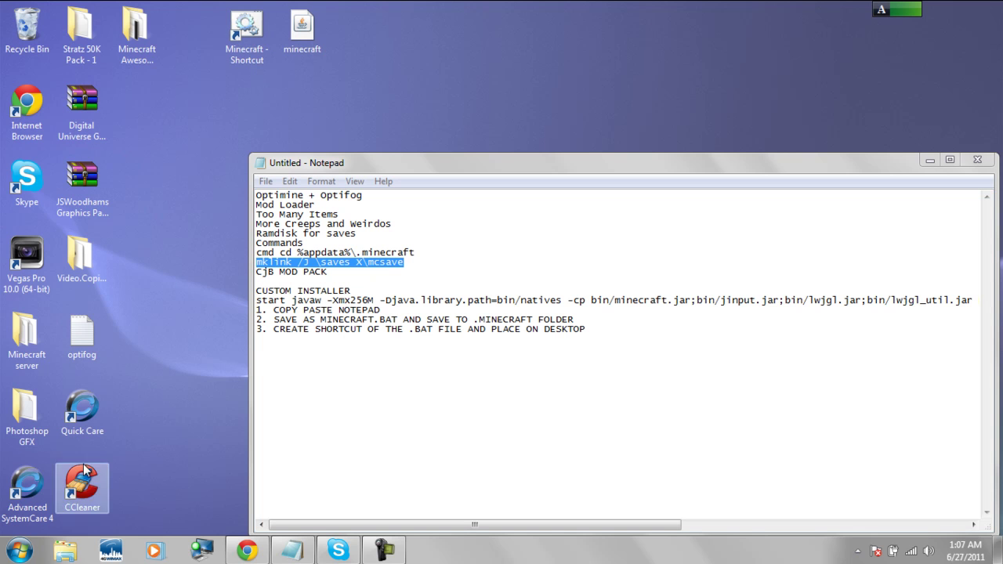
Search the computer for notepad and open a new blank Notepad document
{"action": "left_click", "coordinate": [19, 551]}
{"action": "type", "text": "notpad"}
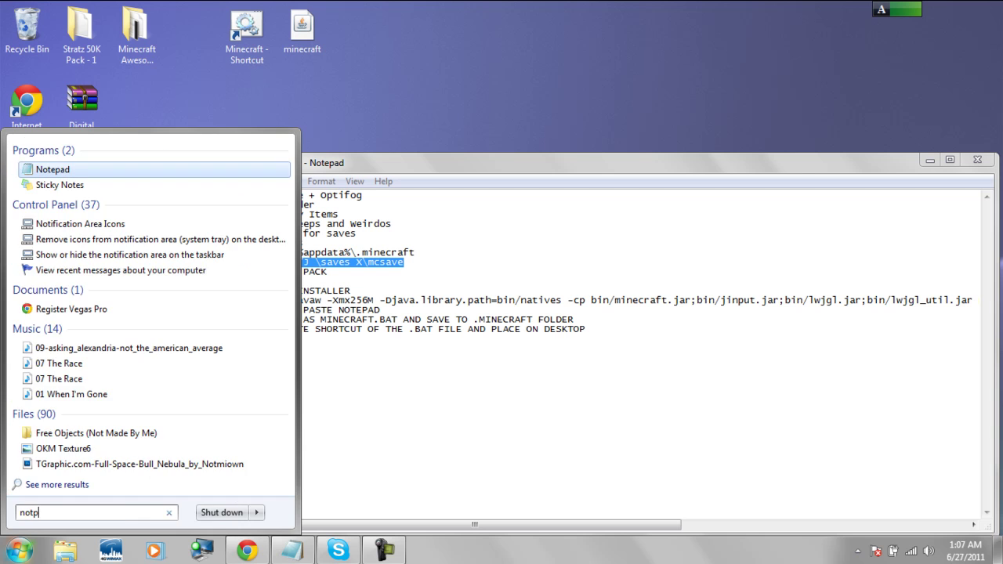
{"action": "key", "text": "BackSpace"}
{"action": "key", "text": "BackSpace"}
{"action": "key", "text": "BackSpace"}
{"action": "type", "text": "epad"}
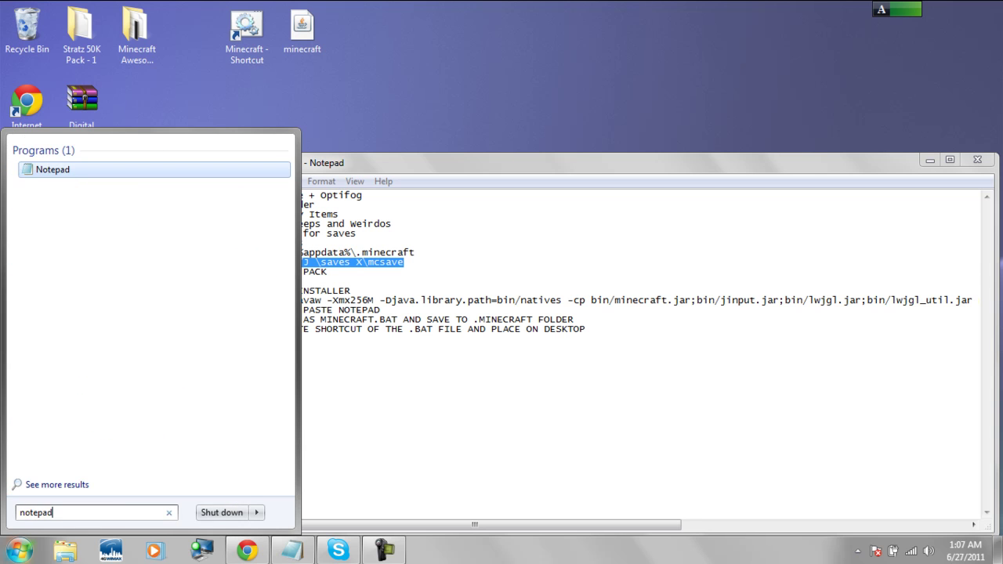
{"action": "key", "text": "Return"}
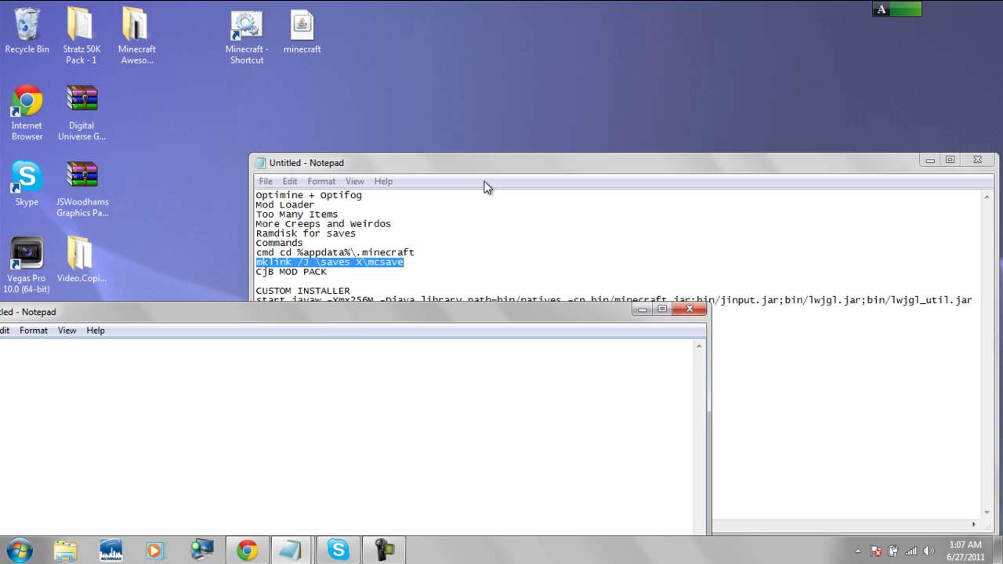
Copy the "start javaw -Xmx256M" line under CUSTOM INSTALLER in the notes into the blank Notepad document
{"action": "left_click", "coordinate": [471, 163]}
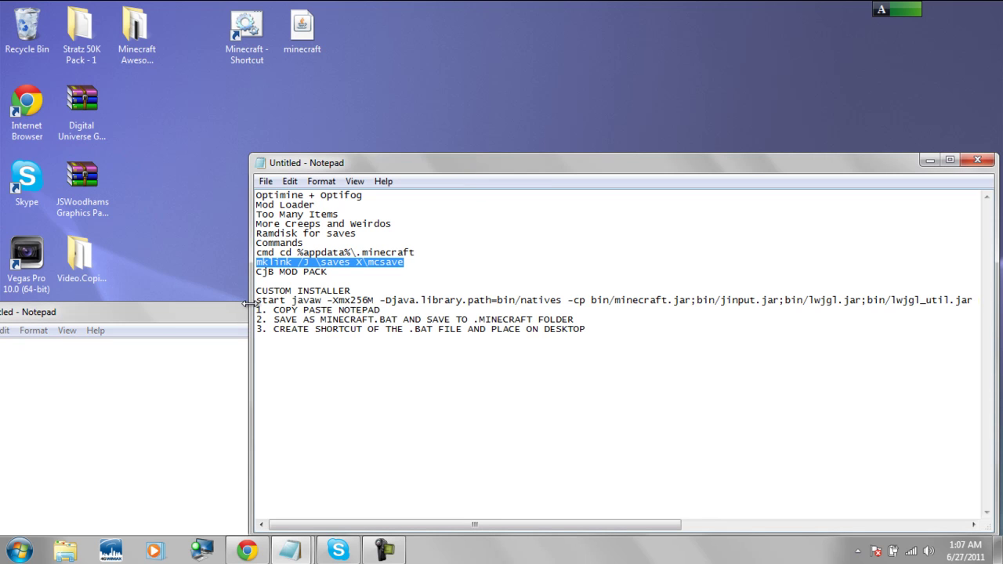
{"action": "left_click_drag", "start_coordinate": [256, 301], "coordinate": [952, 305]}
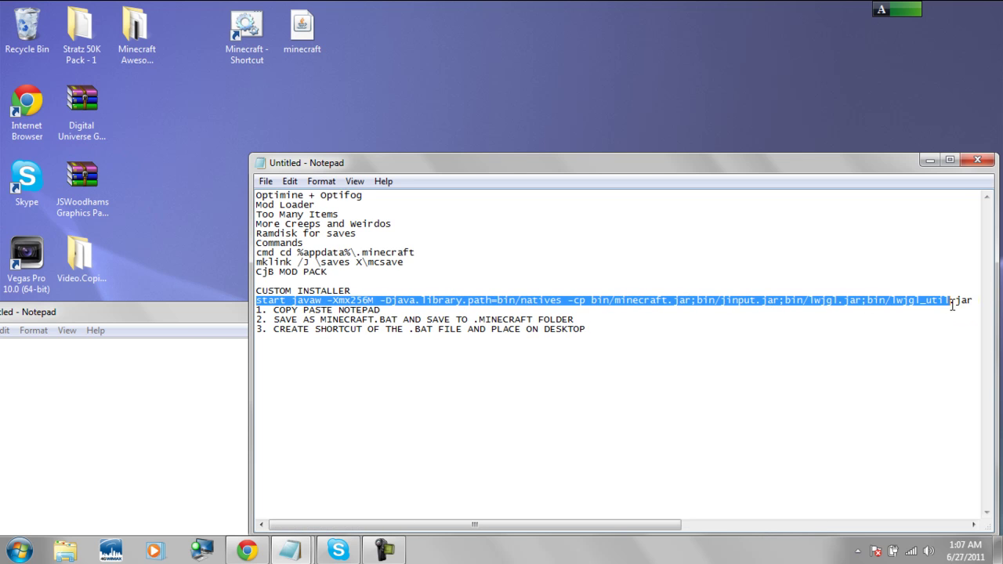
{"action": "right_click", "coordinate": [972, 302]}
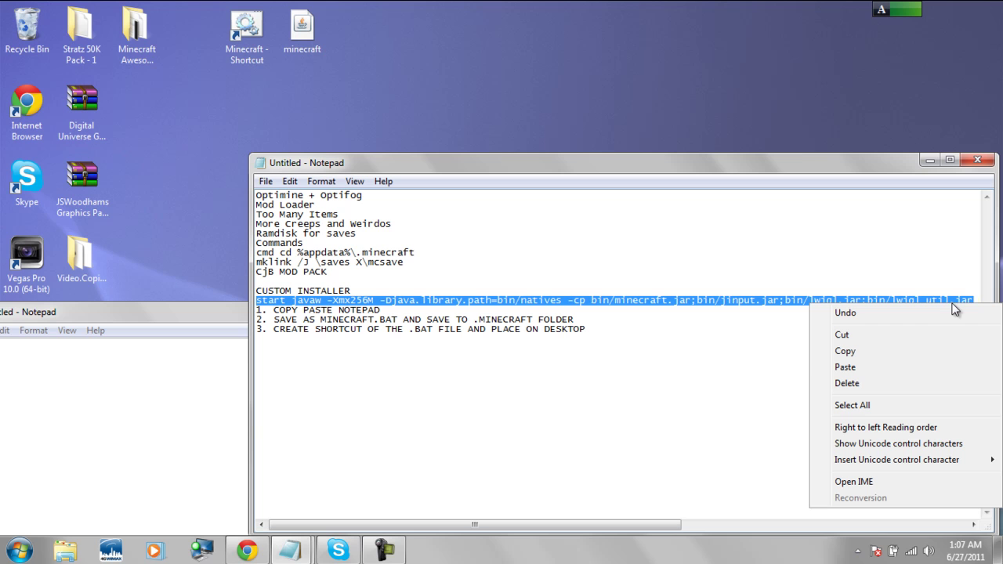
{"action": "left_click", "coordinate": [870, 353]}
{"action": "left_click", "coordinate": [170, 394]}
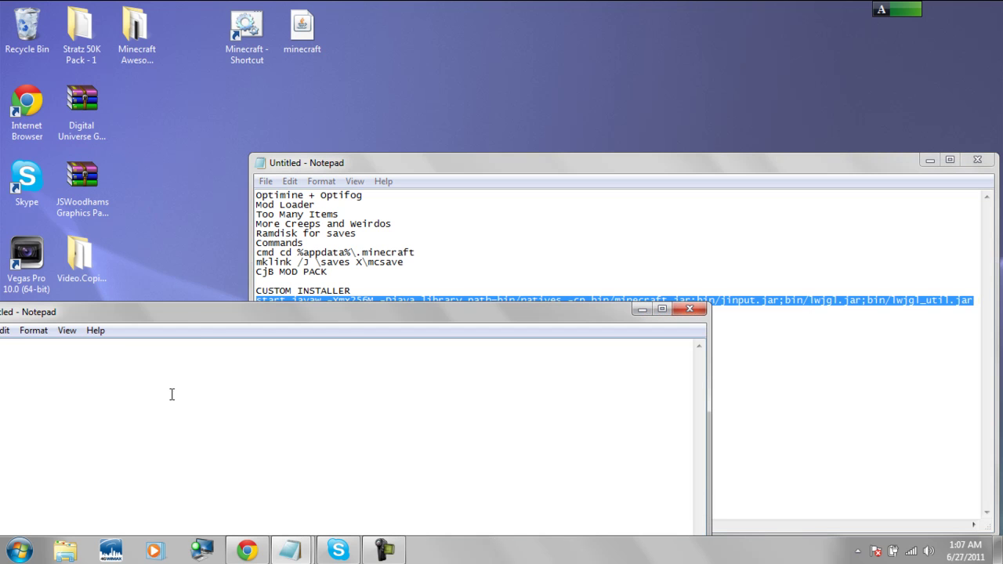
{"action": "right_click", "coordinate": [171, 393]}
{"action": "left_click", "coordinate": [213, 254]}
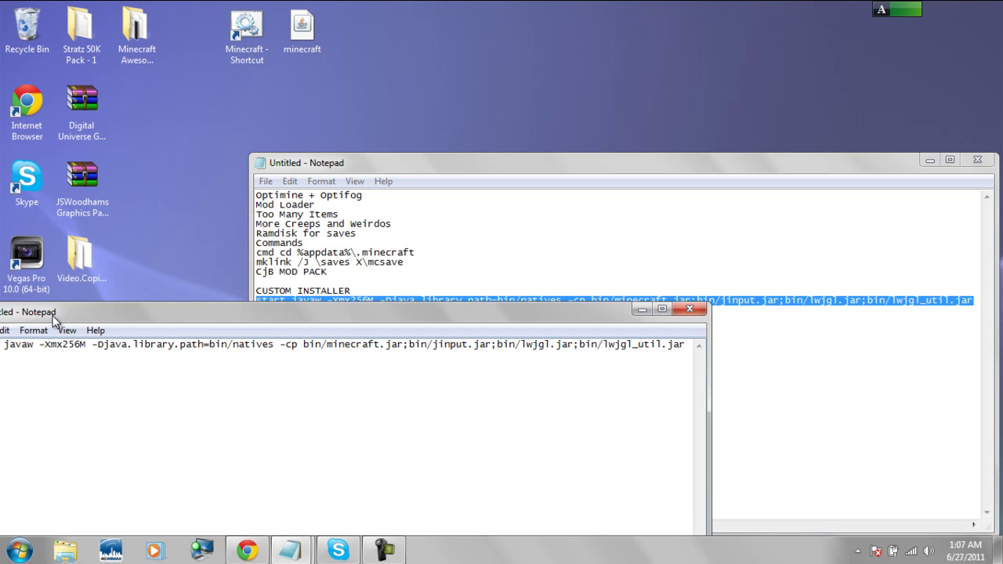
Move the new Notepad window into full view and save its document to the Desktop as minecraft.bat with the All Files type
{"action": "left_click_drag", "start_coordinate": [48, 313], "coordinate": [282, 171]}
{"action": "left_click", "coordinate": [220, 188]}
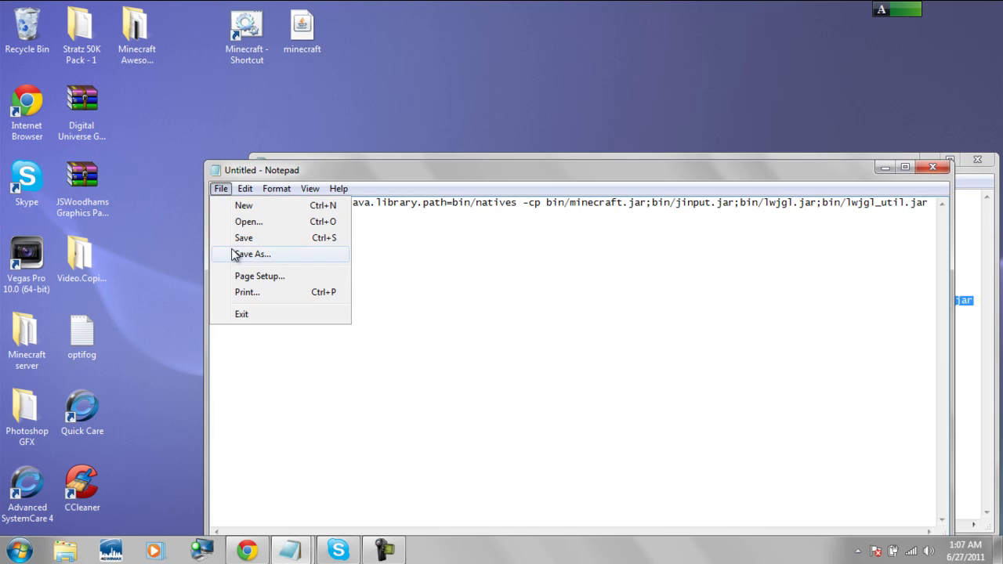
{"action": "left_click", "coordinate": [233, 254]}
{"action": "type", "text": "mine"}
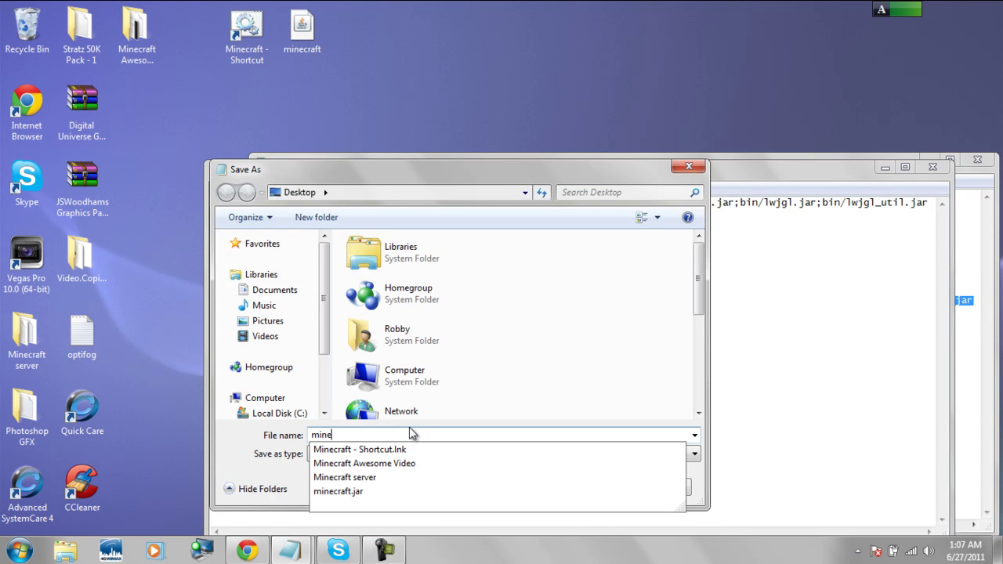
{"action": "type", "text": "craft.bat"}
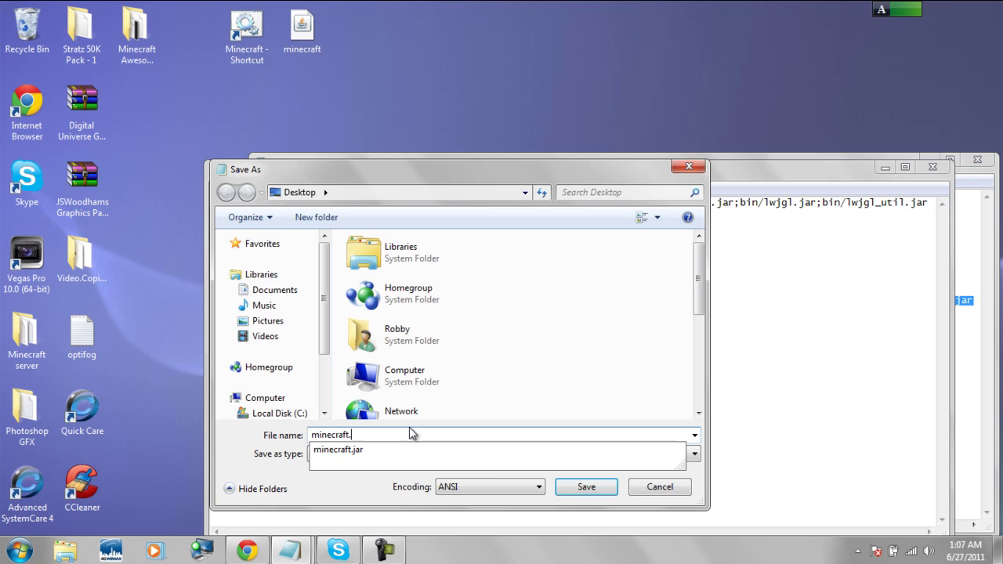
{"action": "left_click", "coordinate": [395, 454]}
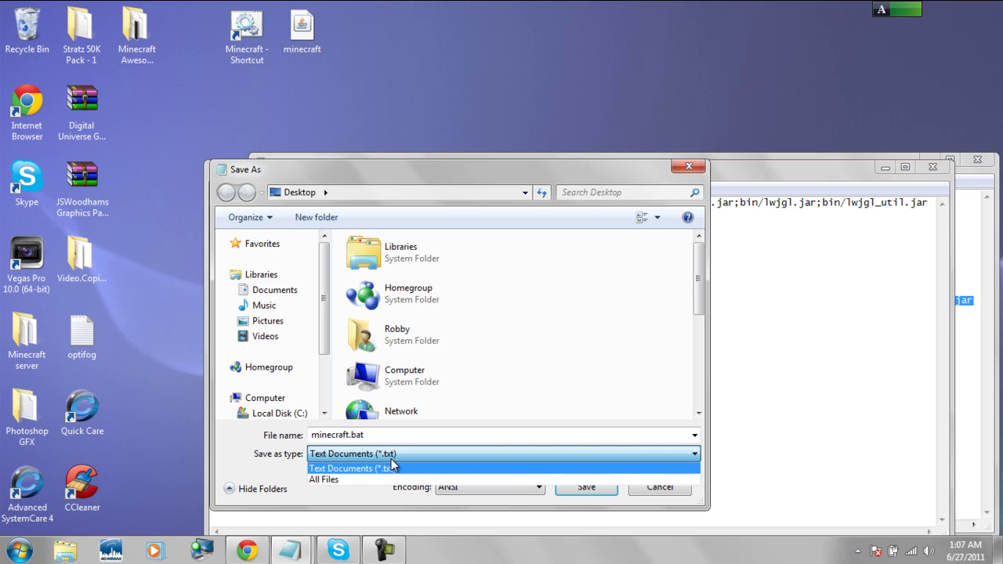
{"action": "left_click", "coordinate": [396, 477]}
{"action": "left_click", "coordinate": [576, 487]}
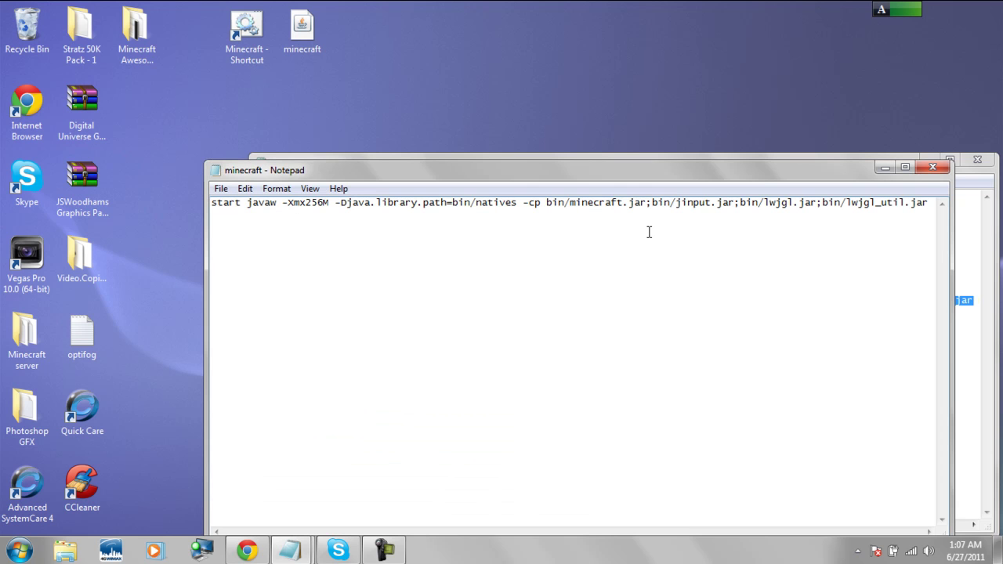
Close the saved minecraft document and open the %appdata% folder
{"action": "left_click", "coordinate": [932, 168]}
{"action": "left_click", "coordinate": [138, 122]}
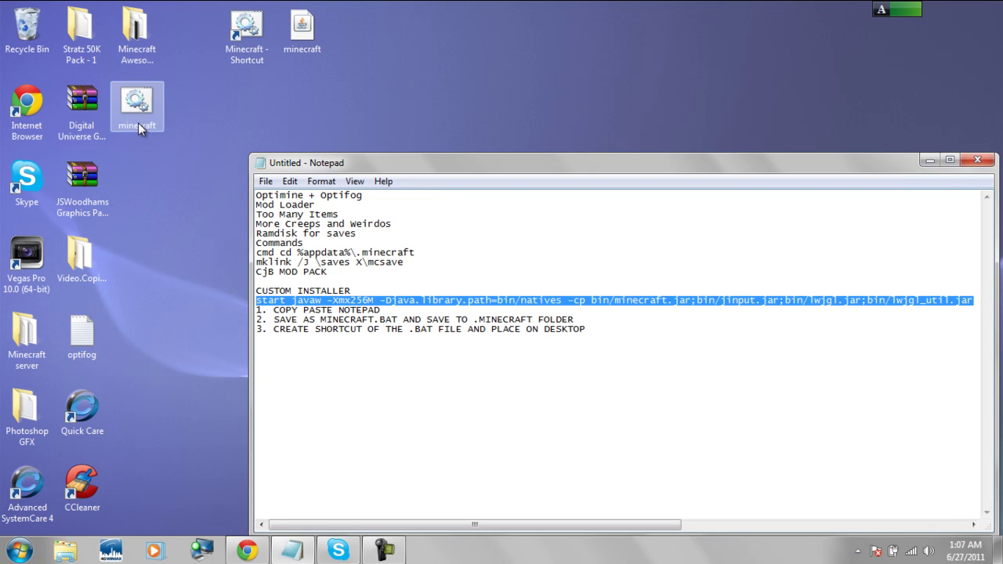
{"action": "key", "text": "super"}
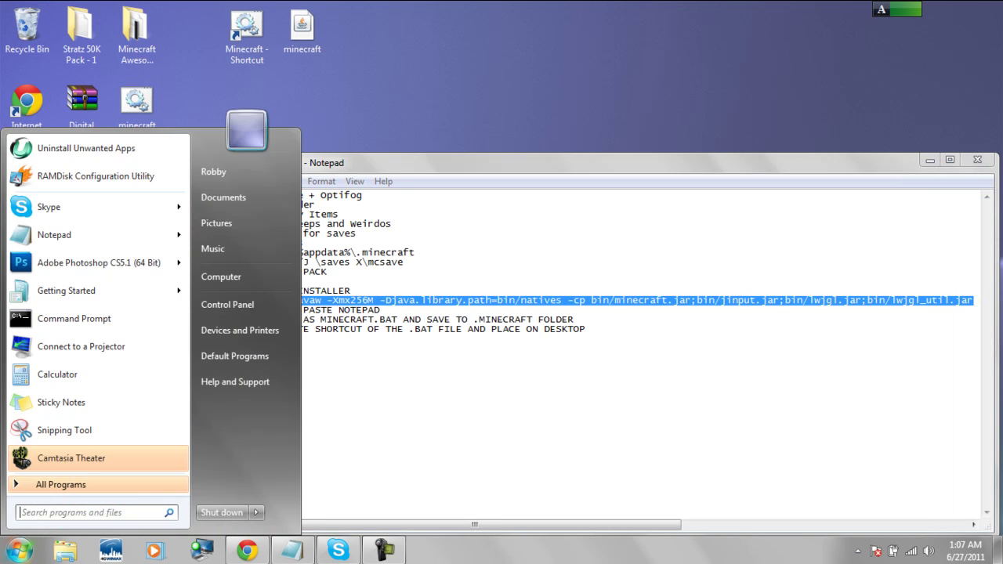
{"action": "type", "text": "%appdata%"}
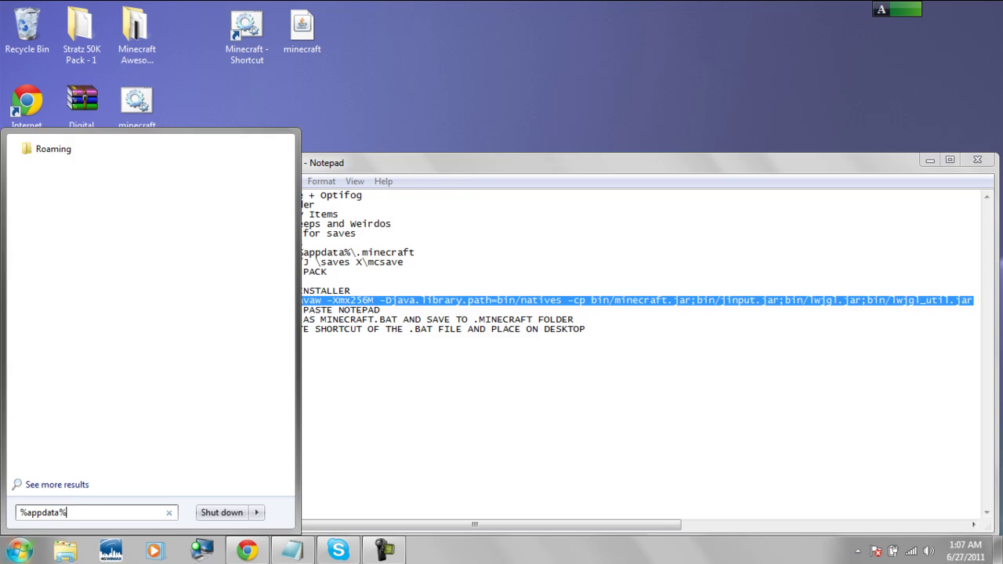
{"action": "key", "text": "Return"}
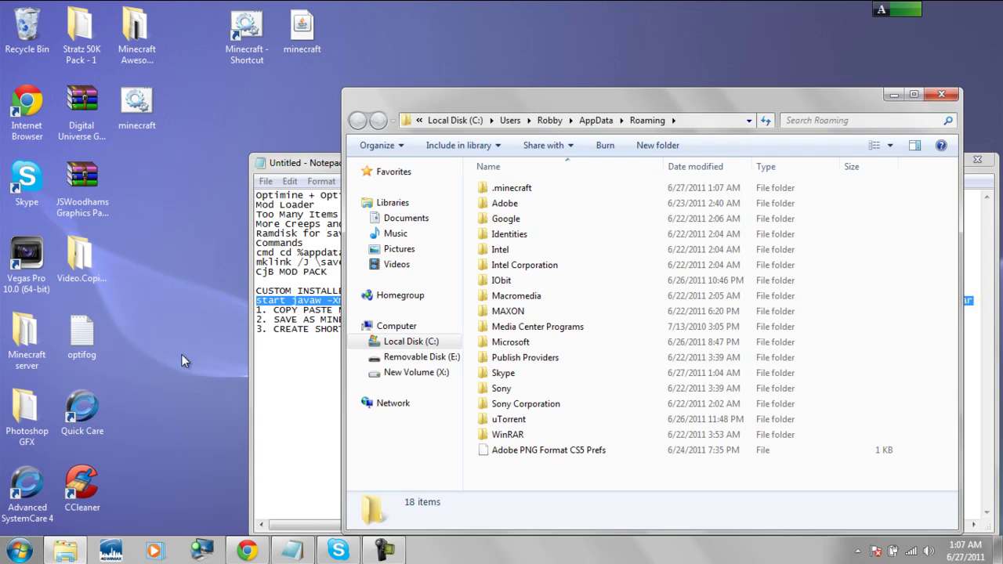
Move minecraft.bat from the desktop into the .minecraft folder, replacing the existing file
{"action": "left_click", "coordinate": [495, 203]}
{"action": "double_click", "coordinate": [495, 188]}
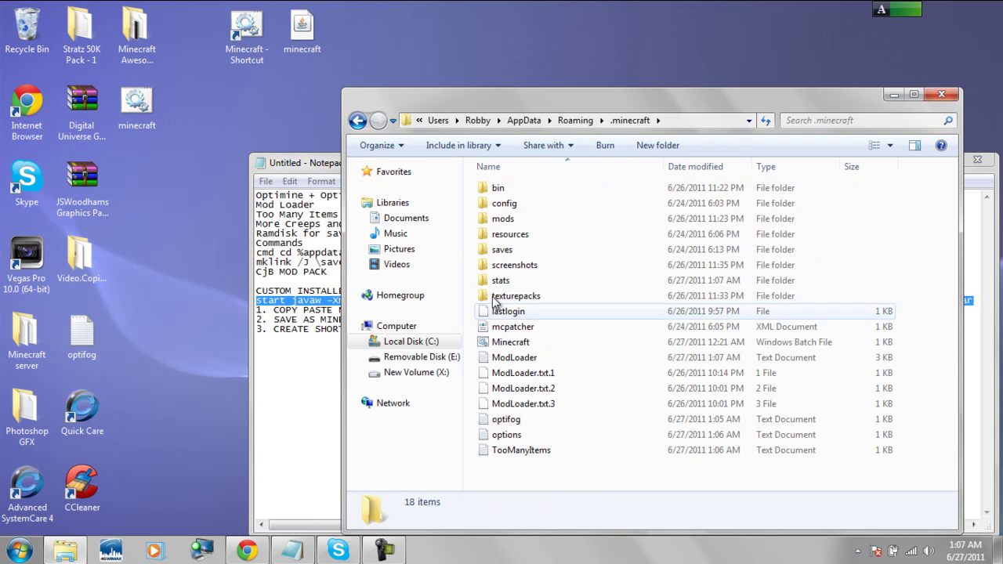
{"action": "left_click_drag", "start_coordinate": [148, 118], "coordinate": [517, 448]}
{"action": "left_click", "coordinate": [528, 230]}
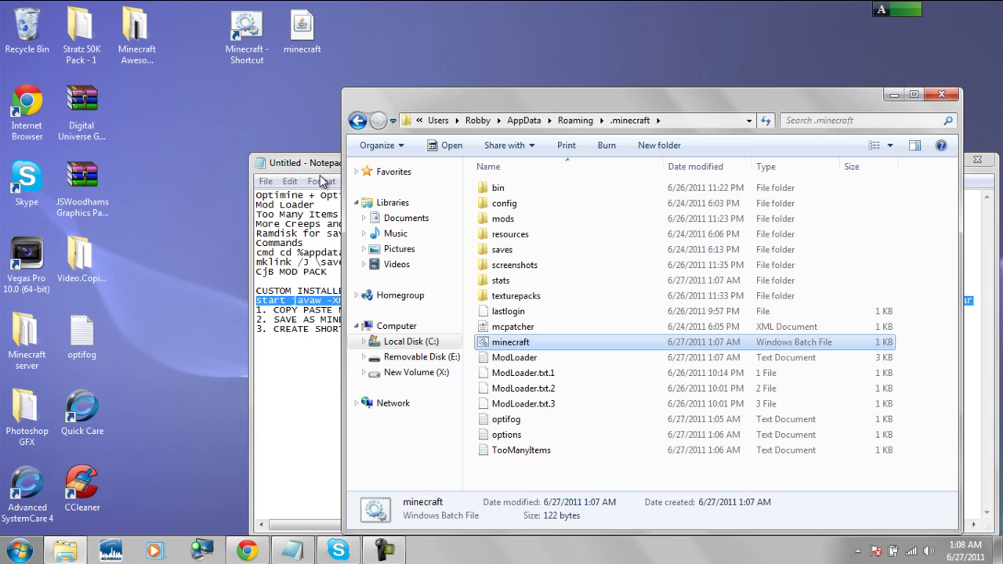
Create a shortcut to minecraft.bat, move it to the desktop in place of the old shortcut, and close the folder
{"action": "right_click", "coordinate": [535, 350]}
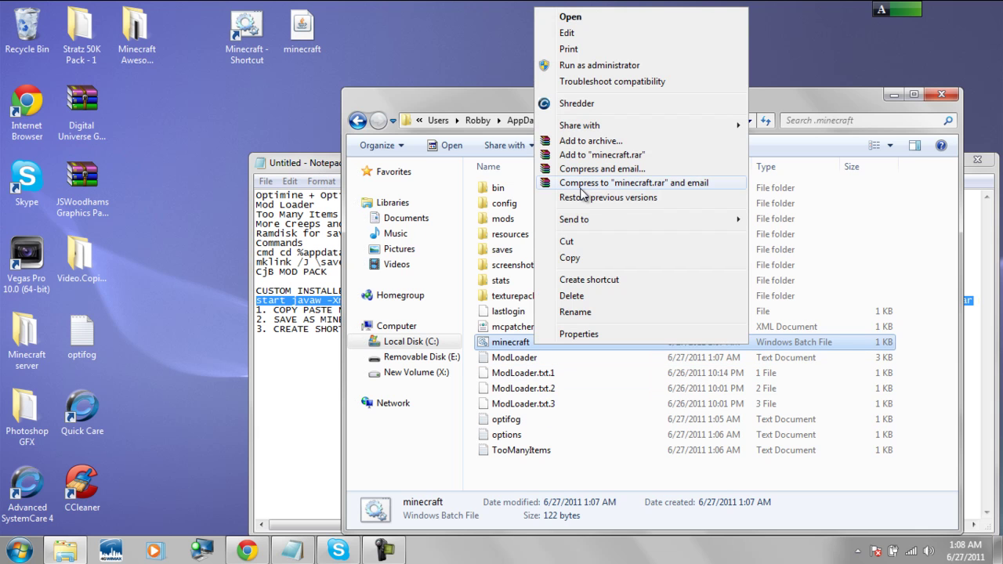
{"action": "left_click", "coordinate": [577, 281]}
{"action": "left_click_drag", "start_coordinate": [498, 350], "coordinate": [222, 135]}
{"action": "left_click", "coordinate": [415, 212]}
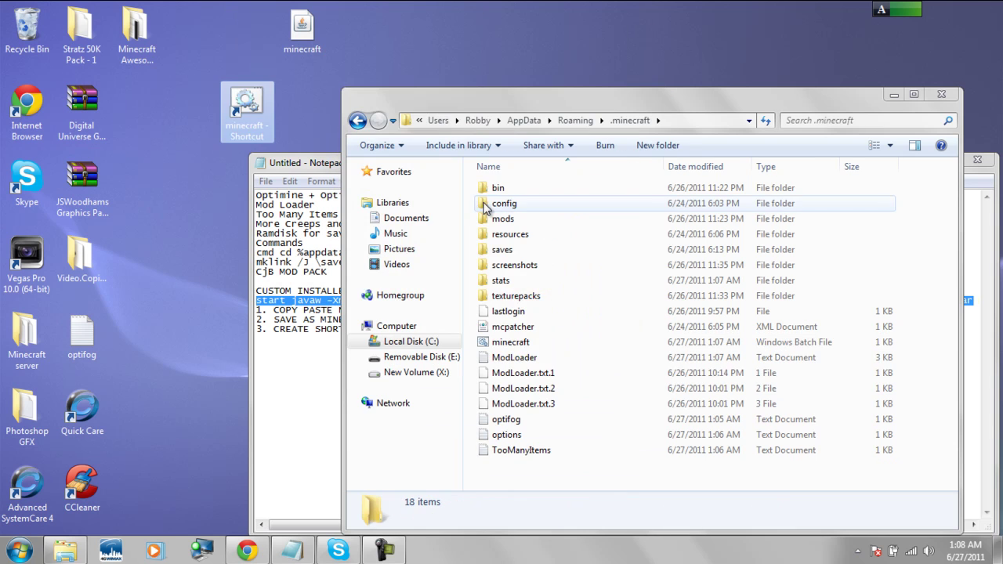
{"action": "left_click", "coordinate": [948, 94]}
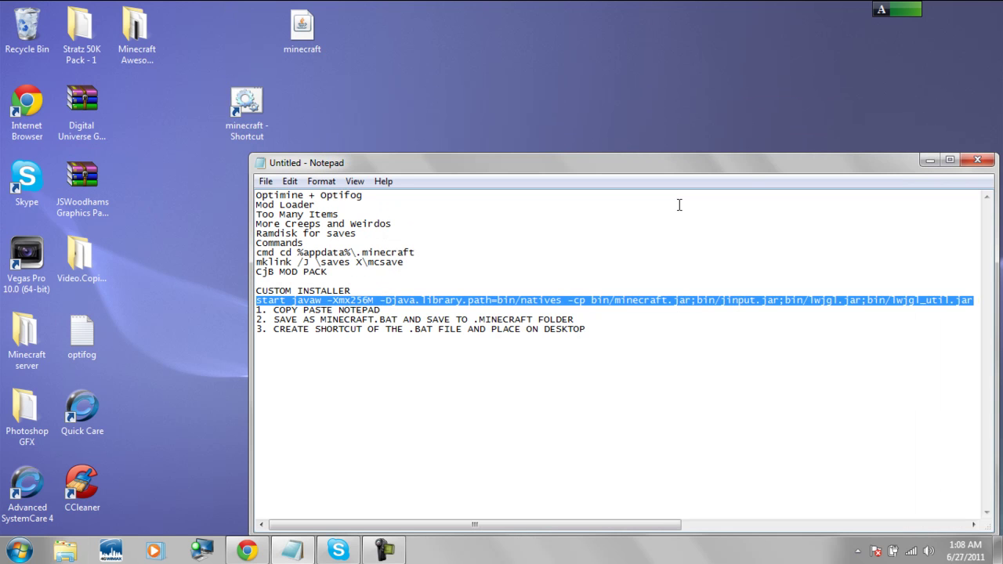
Try to launch Minecraft from the new desktop shortcut
{"action": "double_click", "coordinate": [245, 113]}
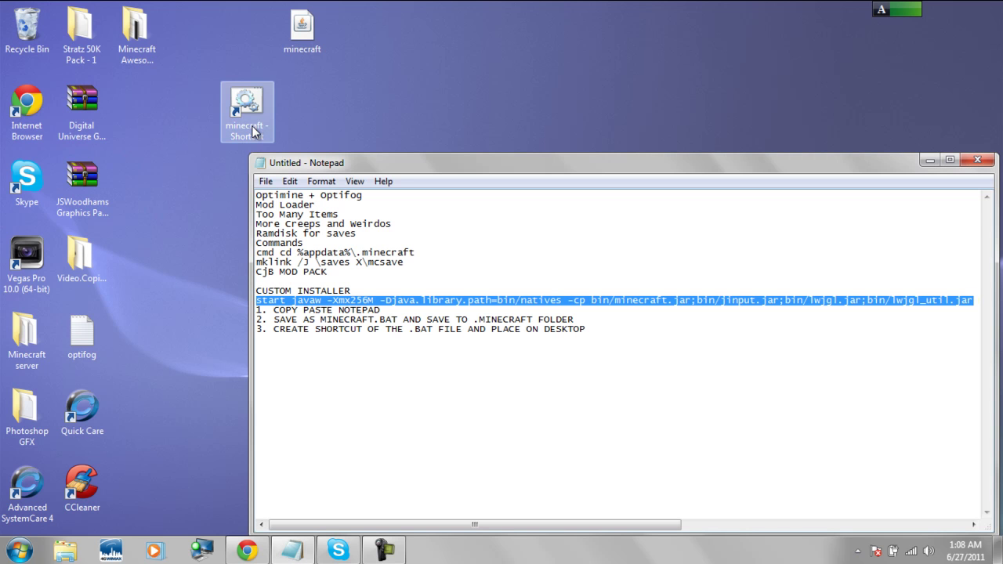
{"action": "double_click", "coordinate": [252, 131]}
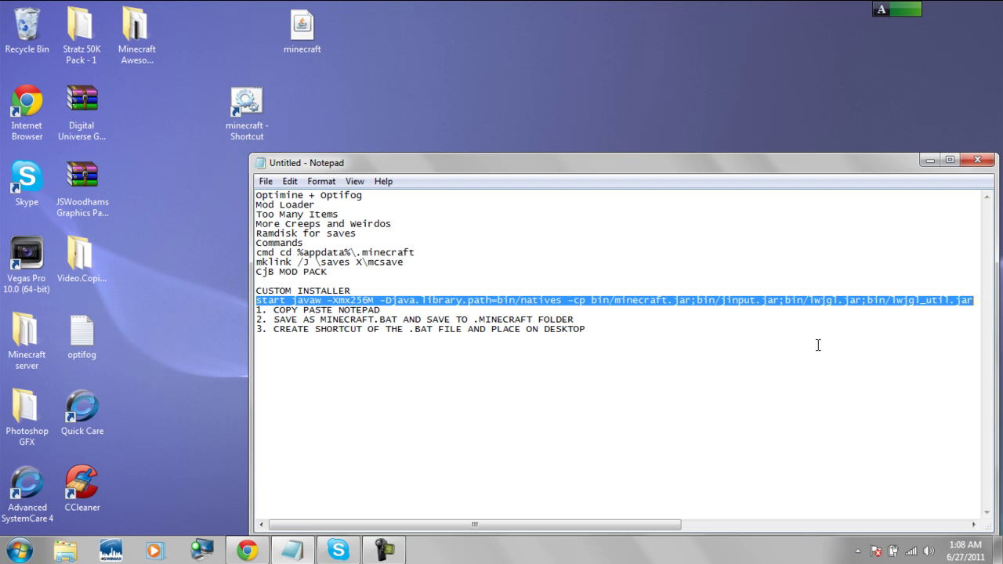
Copy the complete "start javaw" line from the notes, through its ending "net.minecraft.client.Minecraft"
{"action": "left_click_drag", "start_coordinate": [968, 301], "coordinate": [574, 320]}
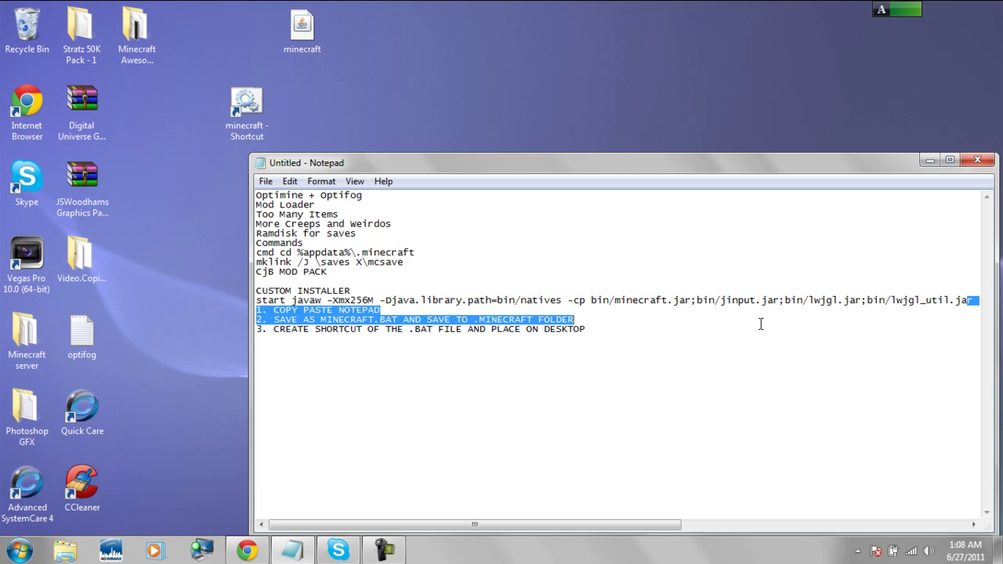
{"action": "left_click_drag", "start_coordinate": [760, 323], "coordinate": [257, 303]}
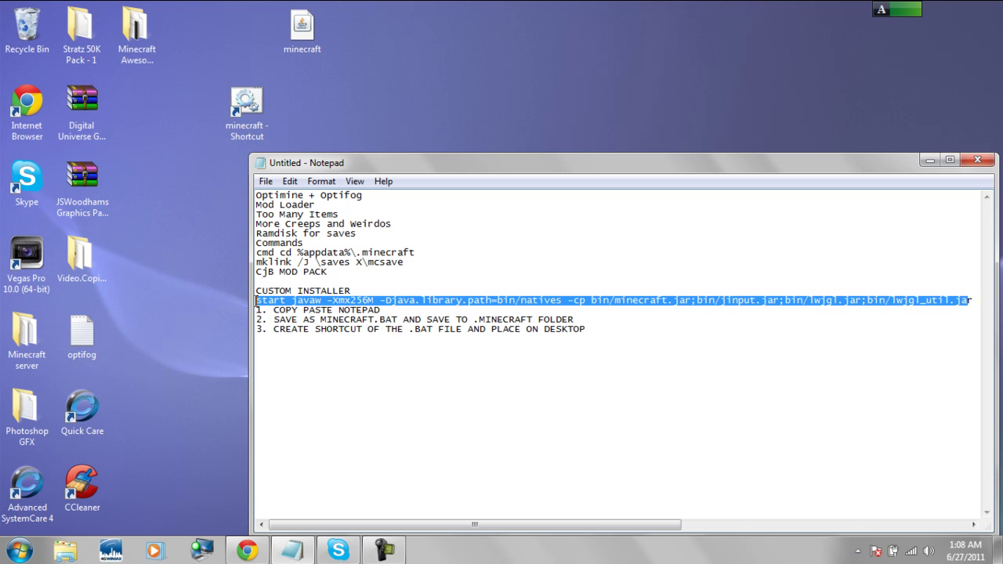
{"action": "left_click", "coordinate": [710, 378]}
{"action": "left_click_drag", "start_coordinate": [631, 524], "coordinate": [436, 458]}
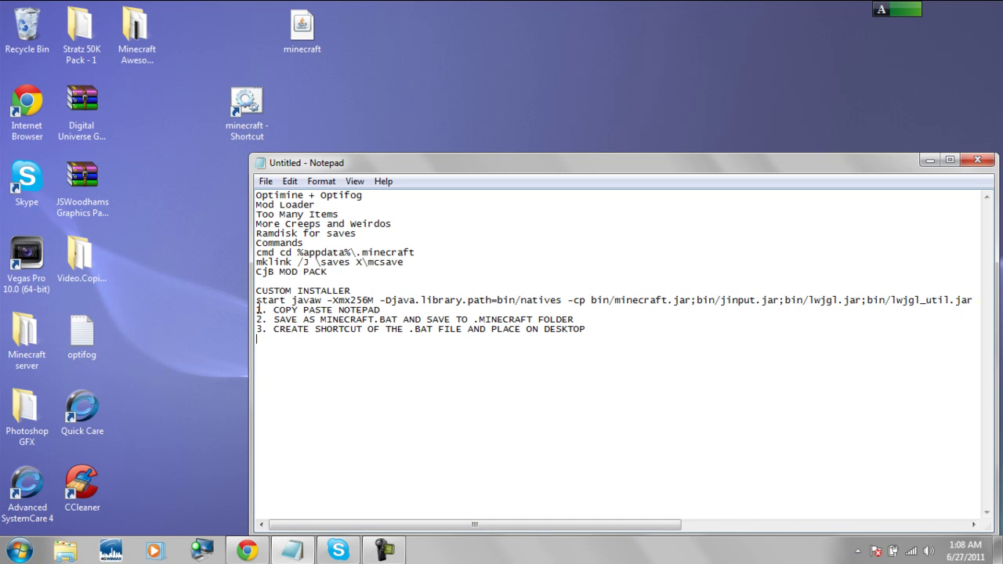
{"action": "left_click_drag", "start_coordinate": [257, 300], "coordinate": [998, 304]}
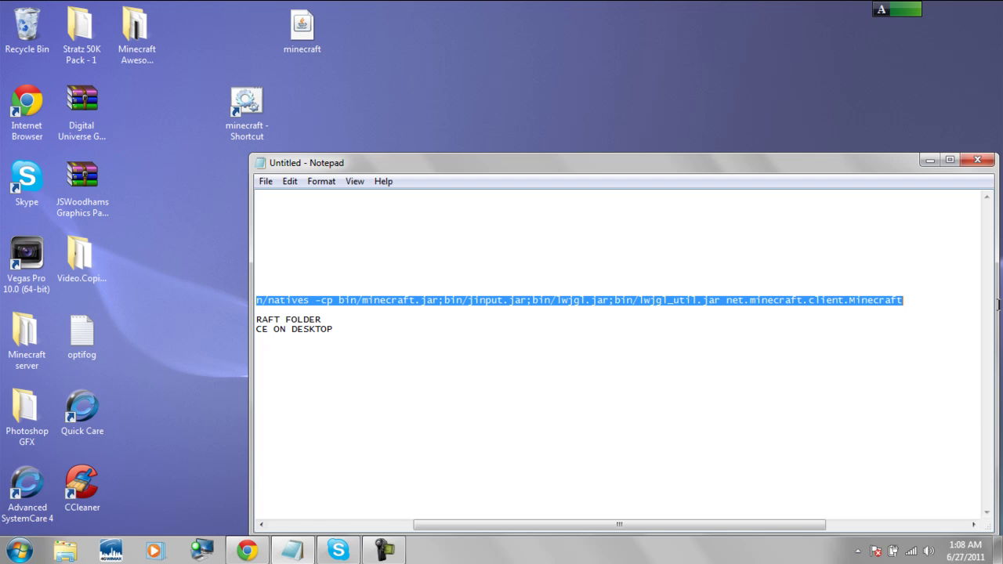
{"action": "right_click", "coordinate": [800, 299]}
{"action": "left_click", "coordinate": [824, 348]}
{"action": "left_click_drag", "start_coordinate": [754, 525], "coordinate": [571, 513]}
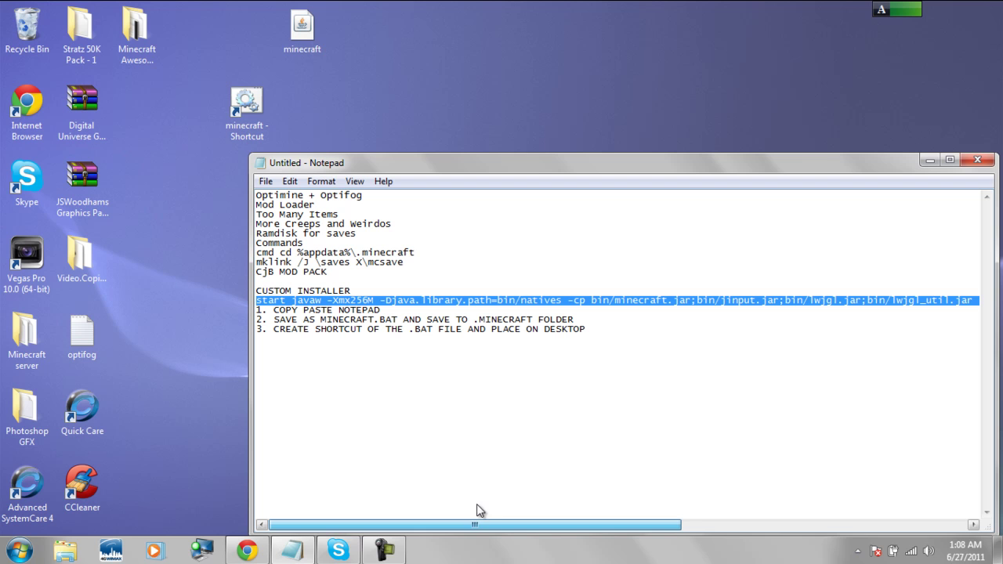
{"action": "left_click_drag", "start_coordinate": [472, 508], "coordinate": [471, 493]}
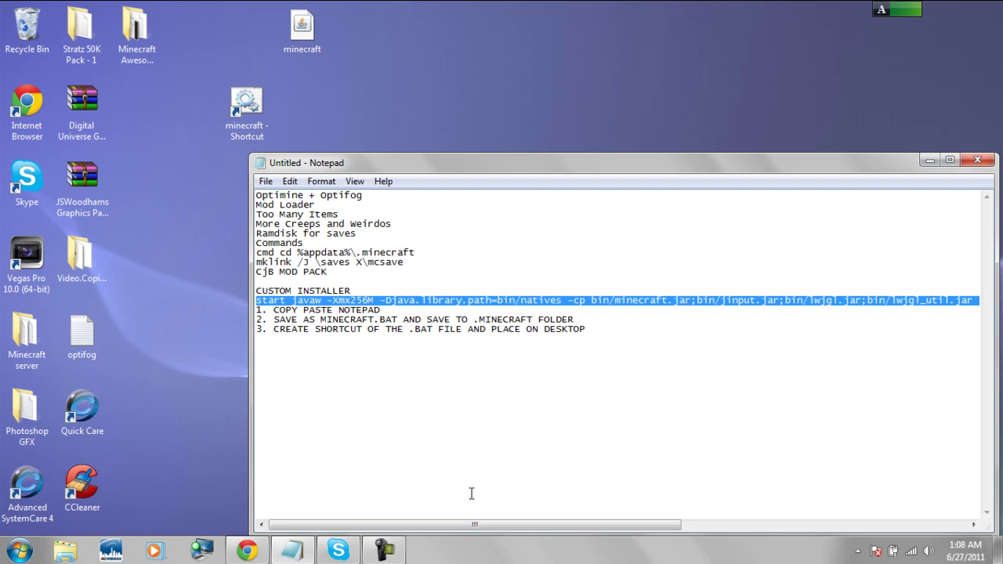
Minimize the notes and delete the minecraft shortcut from the desktop
{"action": "left_click", "coordinate": [931, 160]}
{"action": "left_click", "coordinate": [232, 127]}
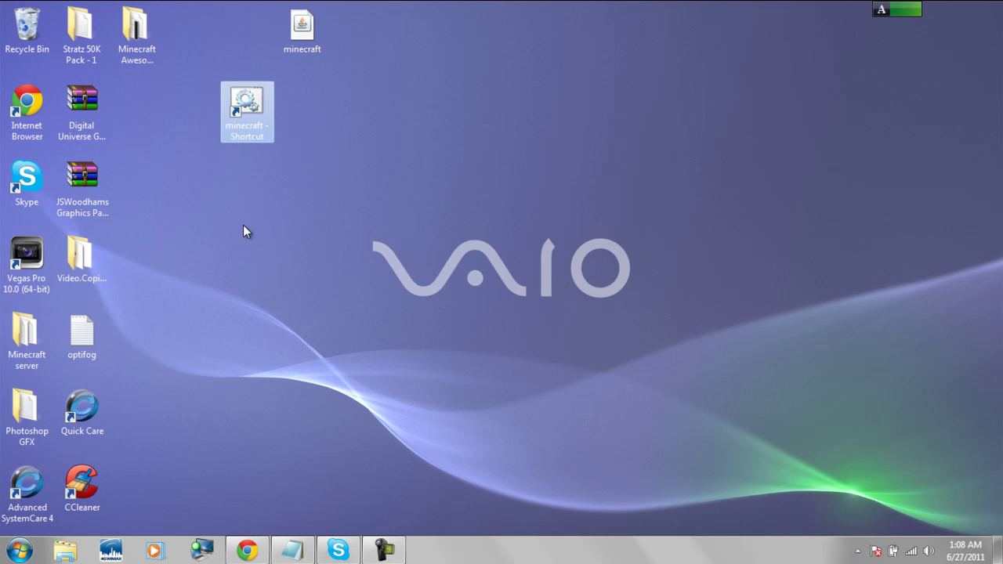
{"action": "key", "text": "Delete"}
{"action": "key", "text": "Return"}
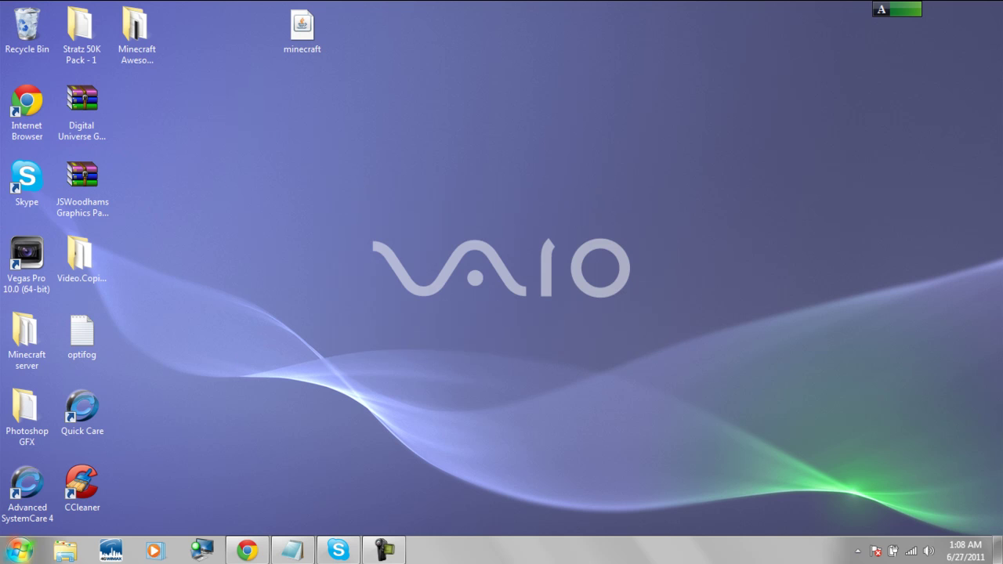
Open a new blank Notepad document and paste the complete launcher command into it
{"action": "left_click", "coordinate": [6, 553]}
{"action": "type", "text": "notepad"}
{"action": "key", "text": "Return"}
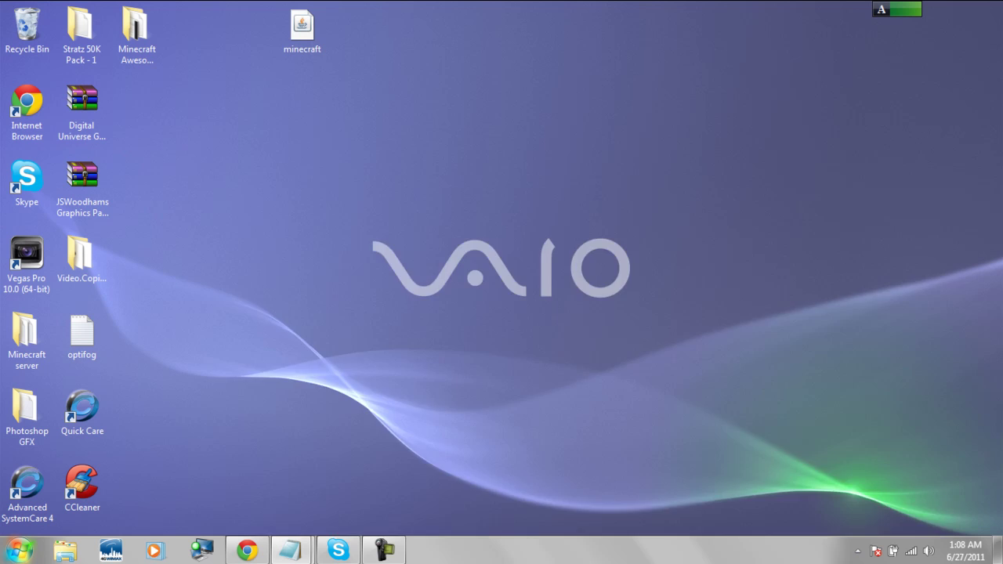
{"action": "key", "text": "ctrl+v"}
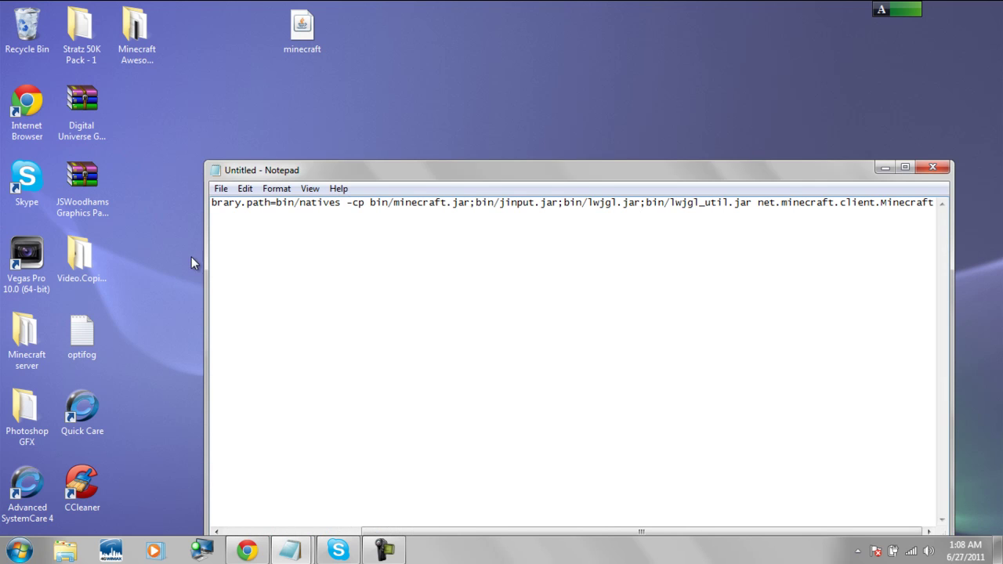
Save the document to the Desktop as minecraft.bat with the All Files type and close it
{"action": "left_click", "coordinate": [221, 188]}
{"action": "left_click", "coordinate": [235, 256]}
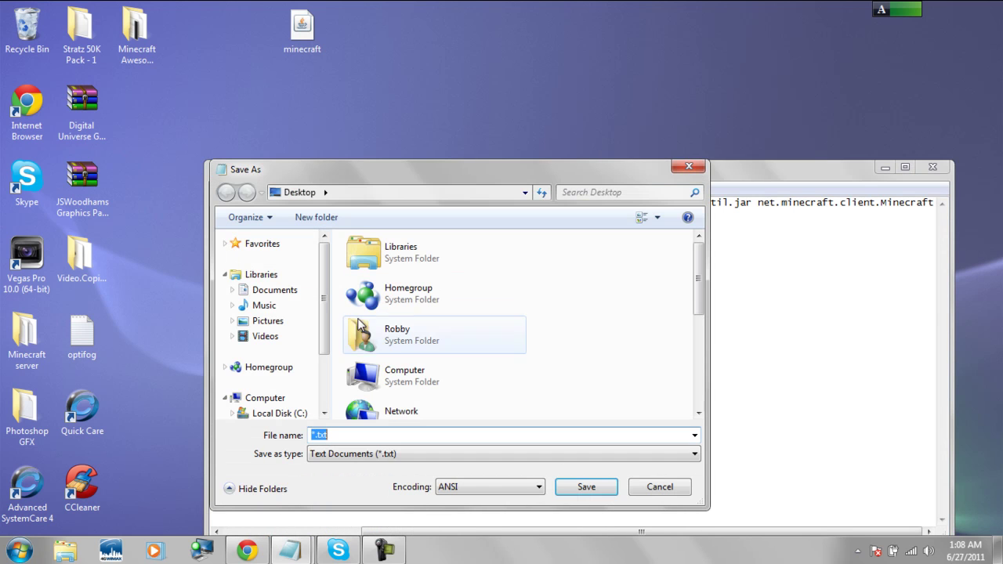
{"action": "left_click", "coordinate": [376, 453]}
{"action": "left_click", "coordinate": [336, 476]}
{"action": "left_click", "coordinate": [376, 435]}
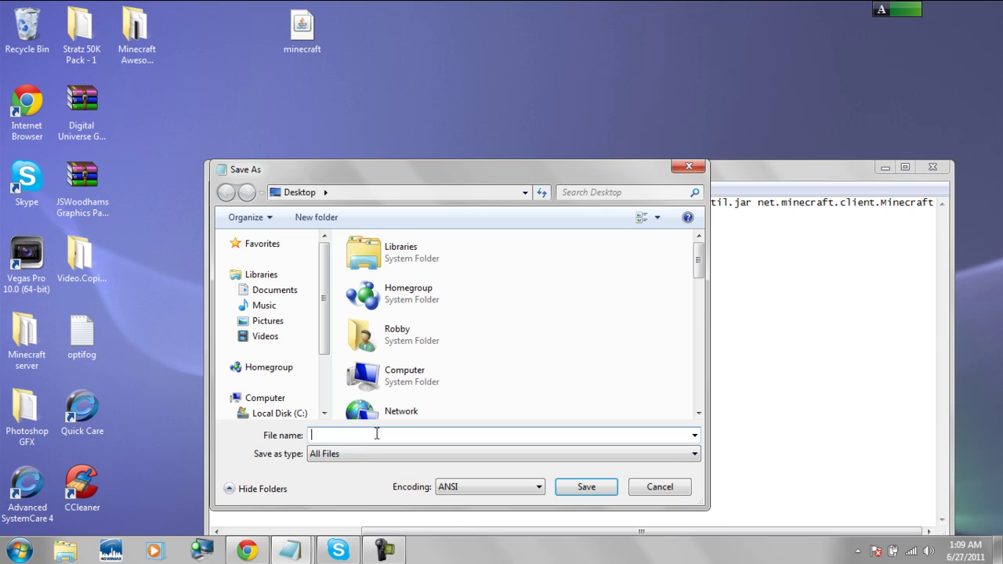
{"action": "type", "text": "minecraft"}
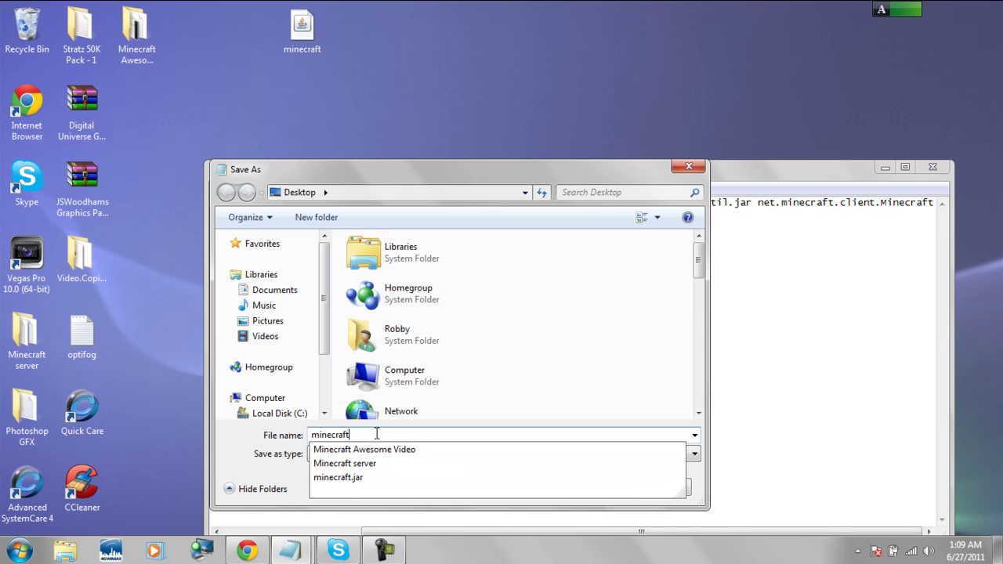
{"action": "type", "text": ".bat"}
{"action": "key", "text": "Return"}
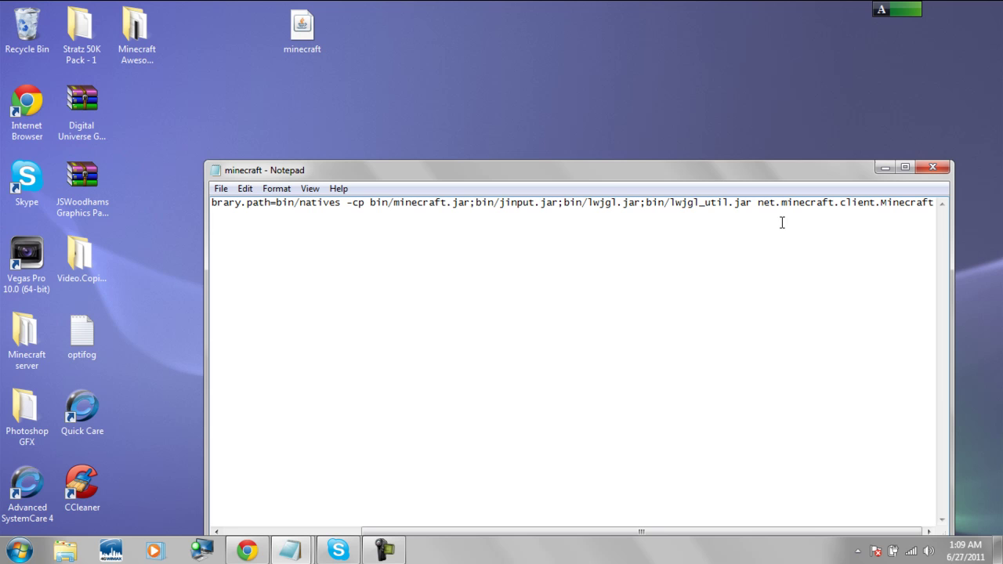
{"action": "left_click", "coordinate": [934, 167]}
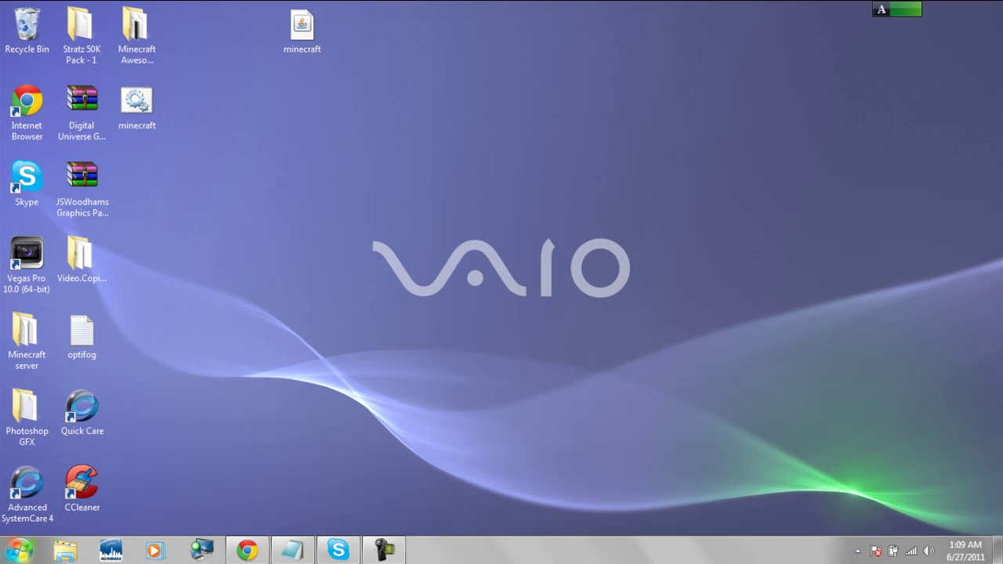
Open the .minecraft folder in %appdata% and move minecraft.bat from the desktop into it, replacing the existing file
{"action": "key", "text": "super"}
{"action": "type", "text": "%appdata%"}
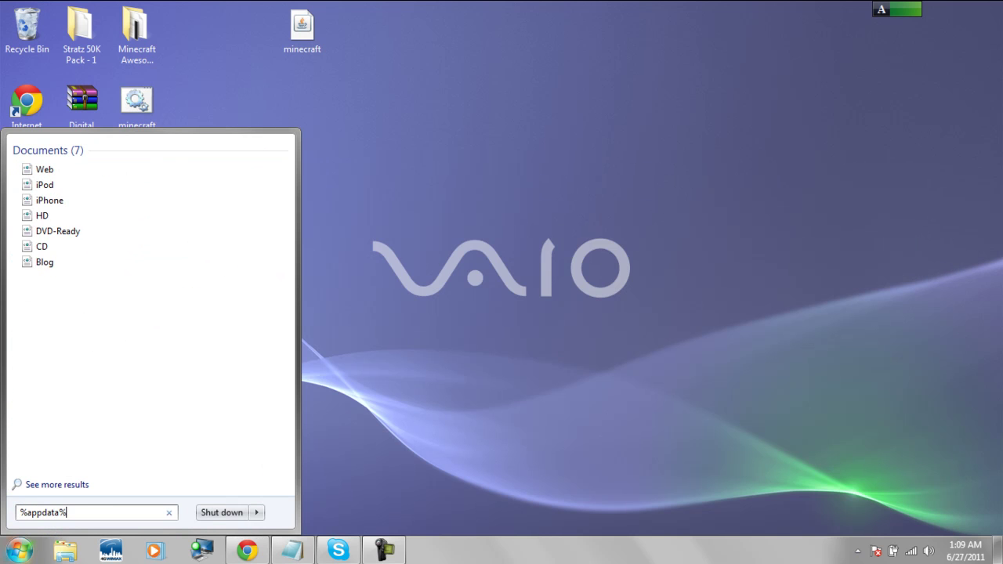
{"action": "key", "text": "Return"}
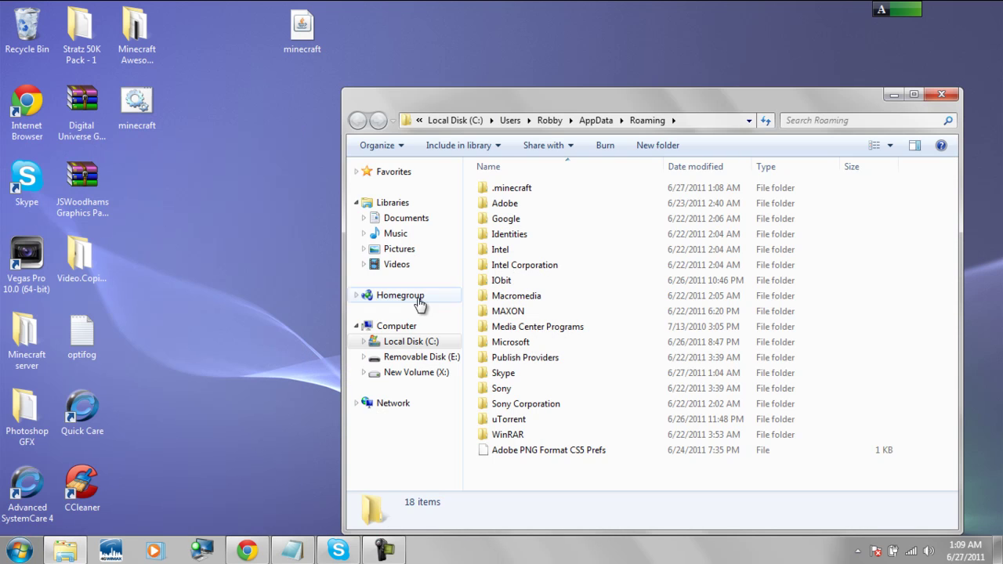
{"action": "left_click", "coordinate": [522, 191]}
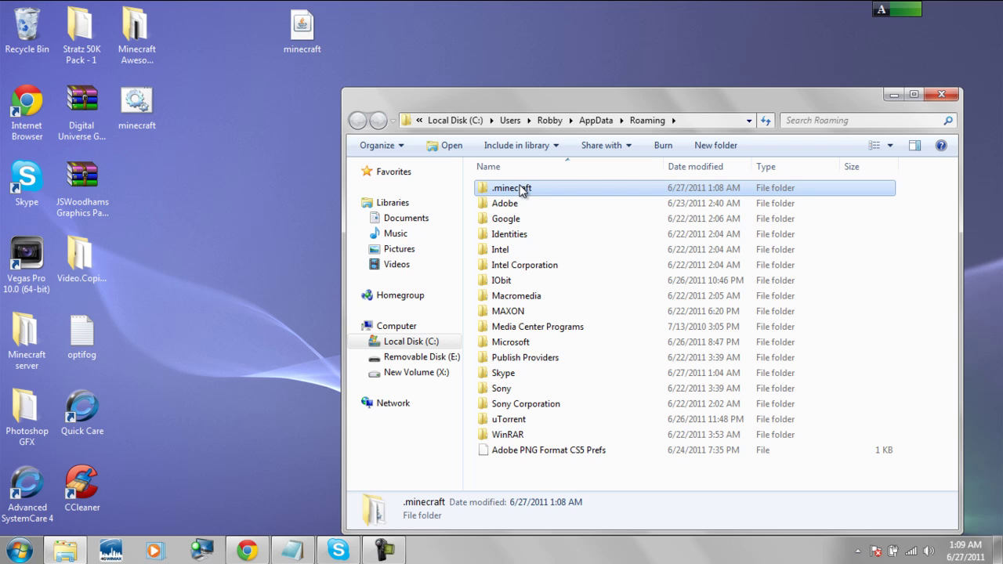
{"action": "double_click", "coordinate": [523, 191]}
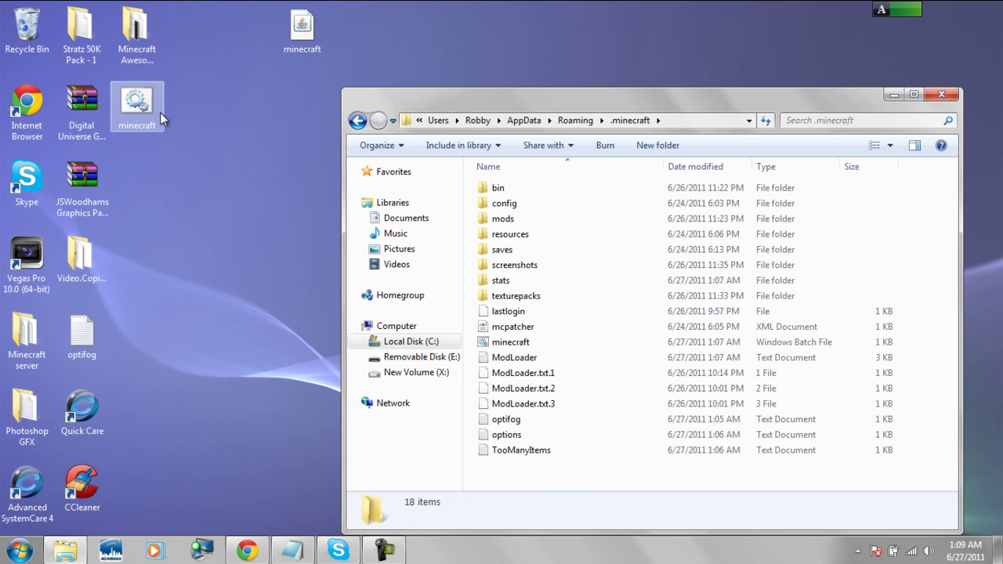
{"action": "left_click_drag", "start_coordinate": [160, 112], "coordinate": [502, 447]}
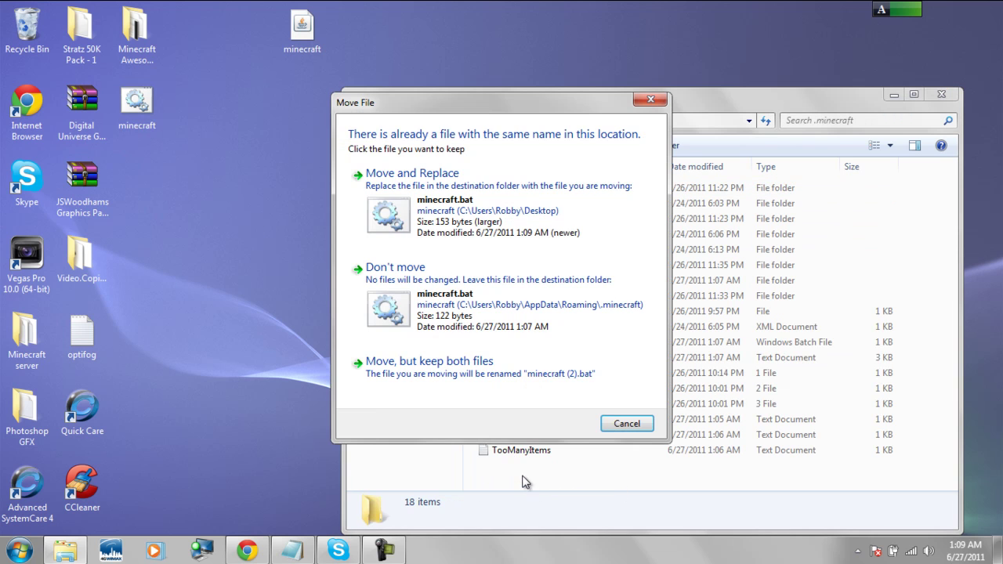
{"action": "left_click", "coordinate": [463, 212]}
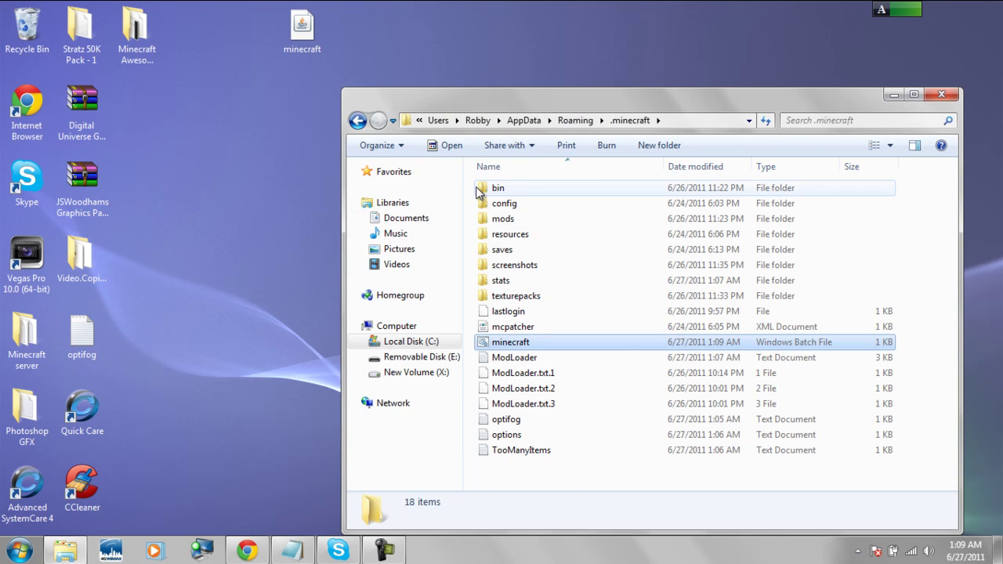
Create a shortcut to the minecraft.bat file, move it to the desktop, and close the .minecraft folder
{"action": "right_click", "coordinate": [509, 353]}
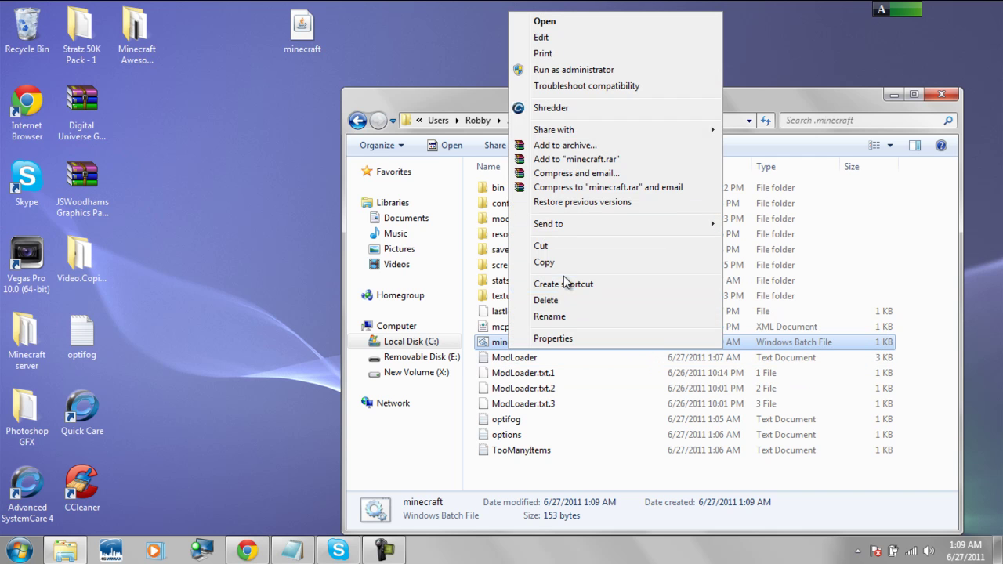
{"action": "left_click", "coordinate": [559, 288]}
{"action": "left_click_drag", "start_coordinate": [521, 345], "coordinate": [239, 142]}
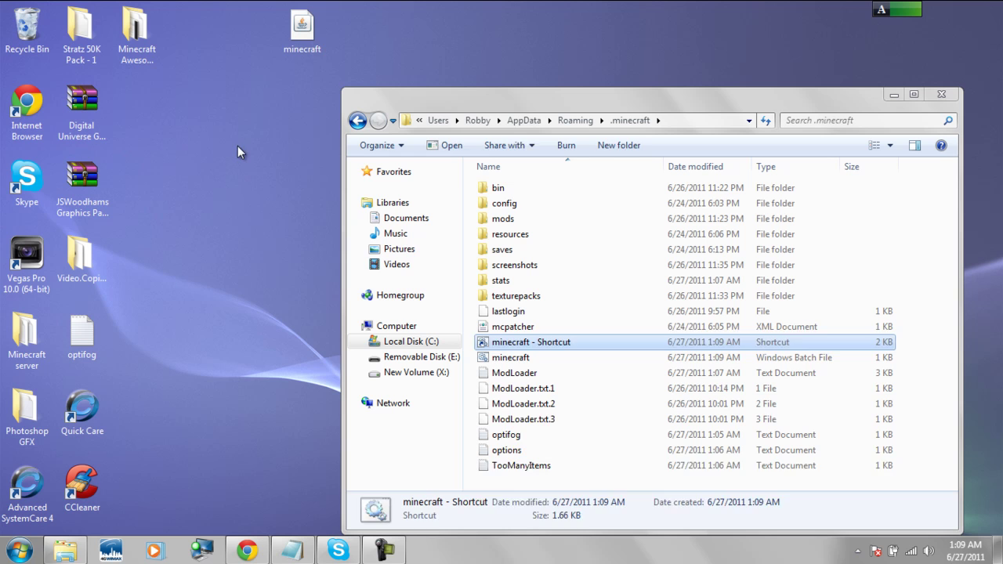
{"action": "left_click", "coordinate": [949, 96]}
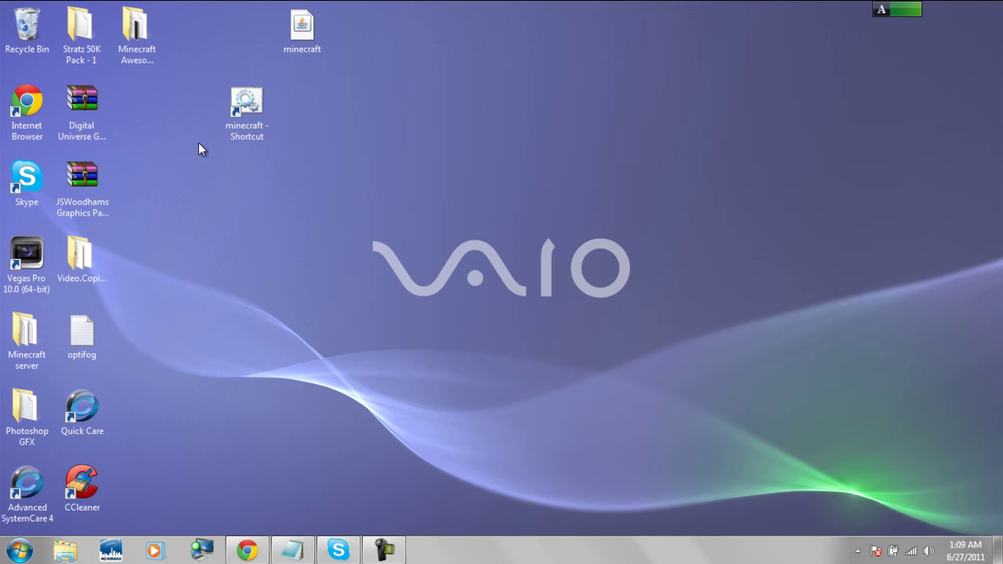
Place the minecraft shortcut directly below the minecraft icon on the desktop, test-launch the game from it, and close the game window
{"action": "left_click_drag", "start_coordinate": [247, 110], "coordinate": [299, 100]}
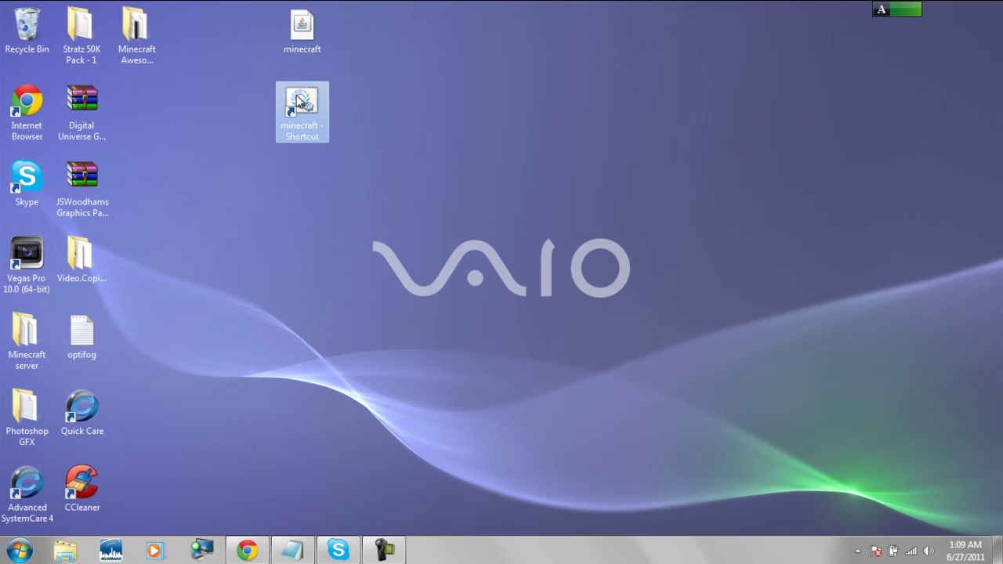
{"action": "double_click", "coordinate": [299, 100]}
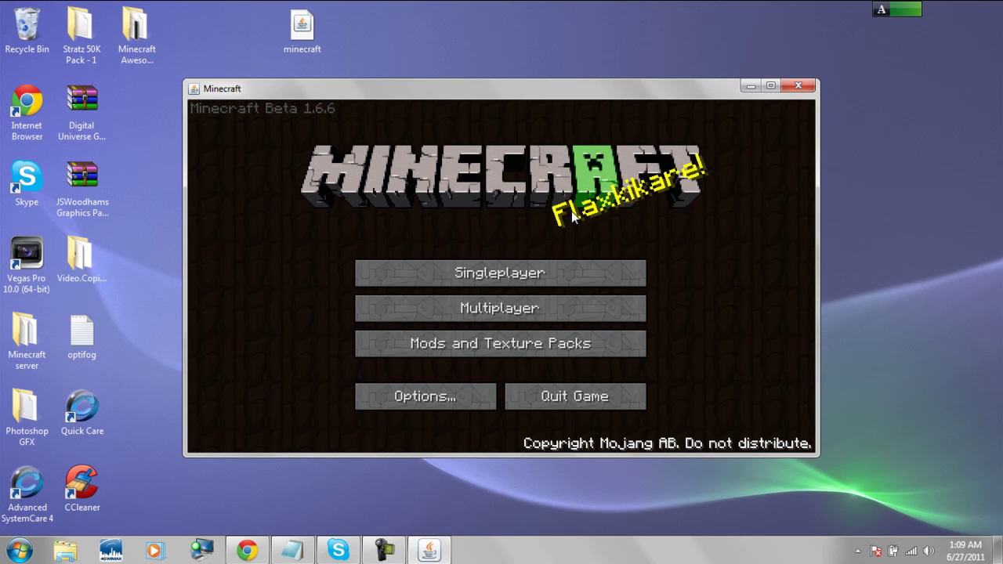
{"action": "left_click", "coordinate": [798, 87]}
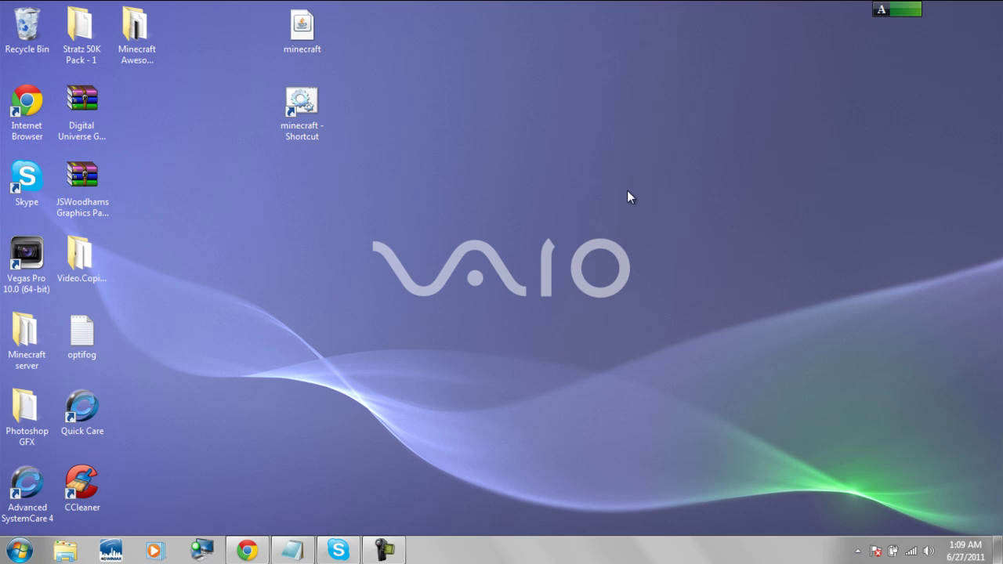
Bring up the Notepad list, view the custom installer instructions from the start of the lines, and minimize it
{"action": "left_click", "coordinate": [291, 551]}
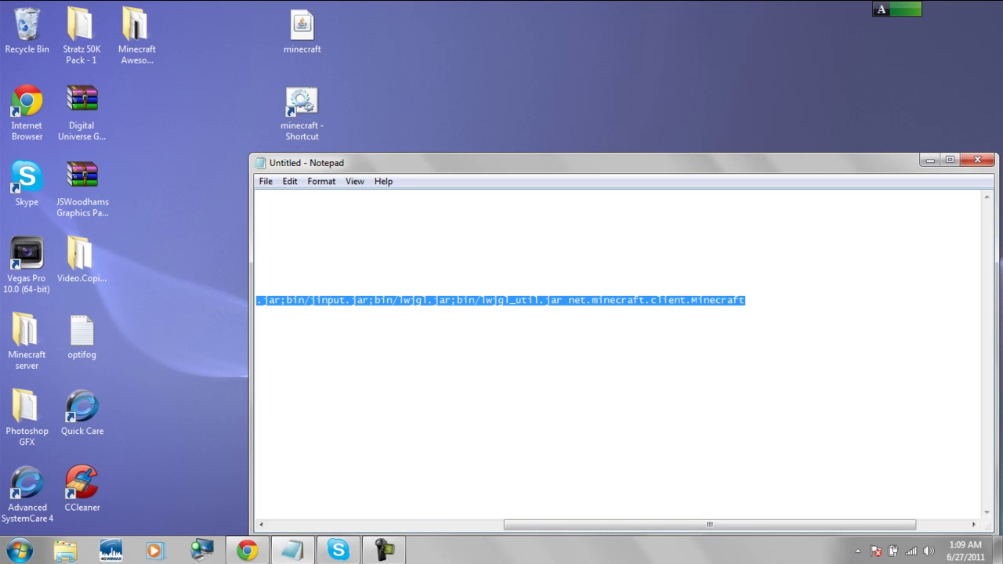
{"action": "left_click", "coordinate": [857, 550]}
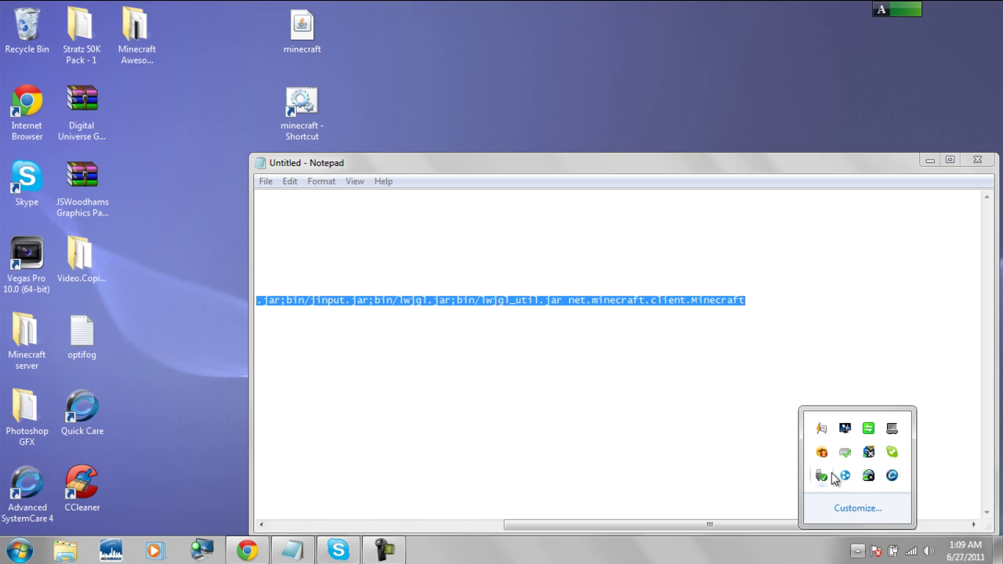
{"action": "left_click", "coordinate": [856, 552]}
{"action": "left_click", "coordinate": [385, 551]}
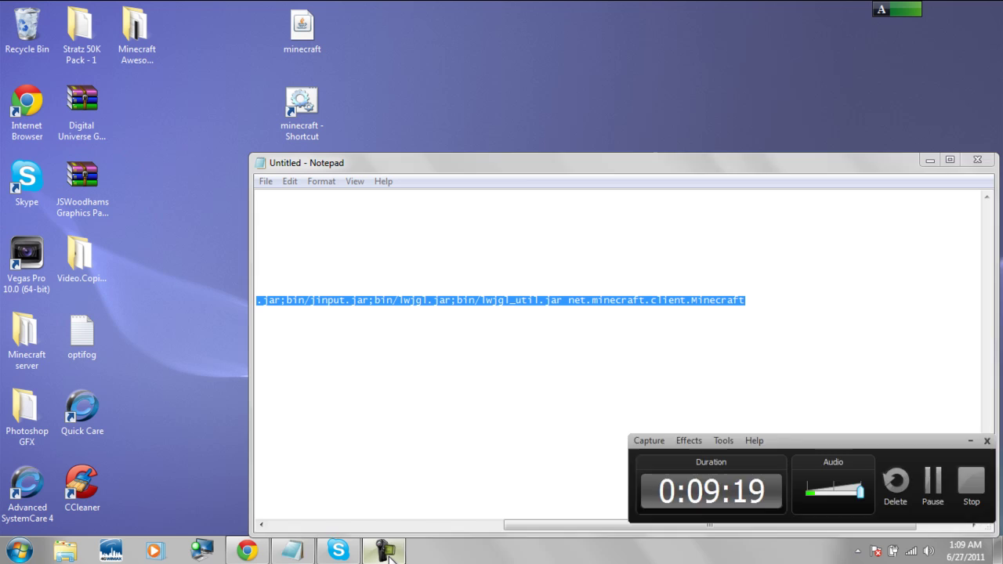
{"action": "left_click", "coordinate": [386, 552]}
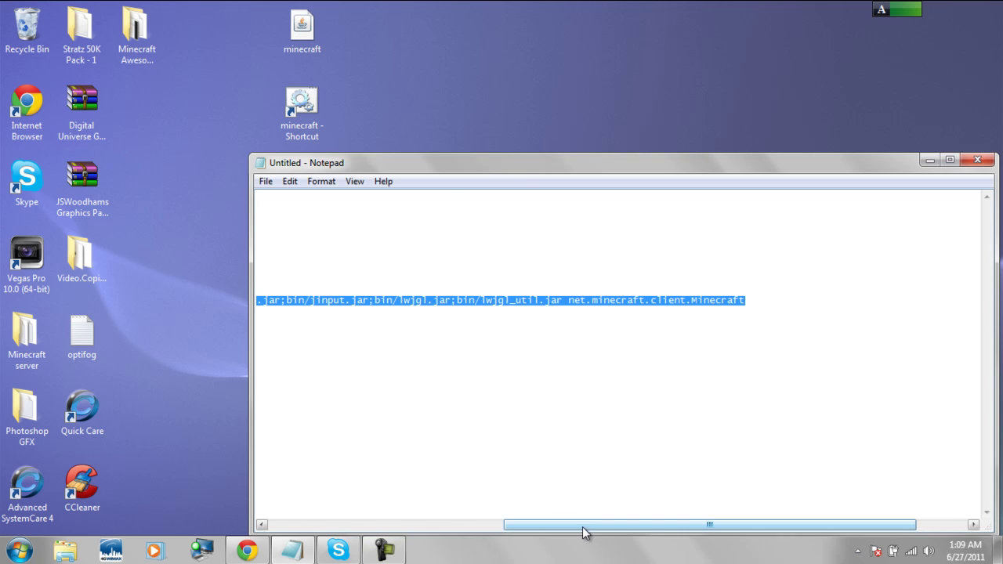
{"action": "left_click_drag", "start_coordinate": [710, 524], "coordinate": [474, 524]}
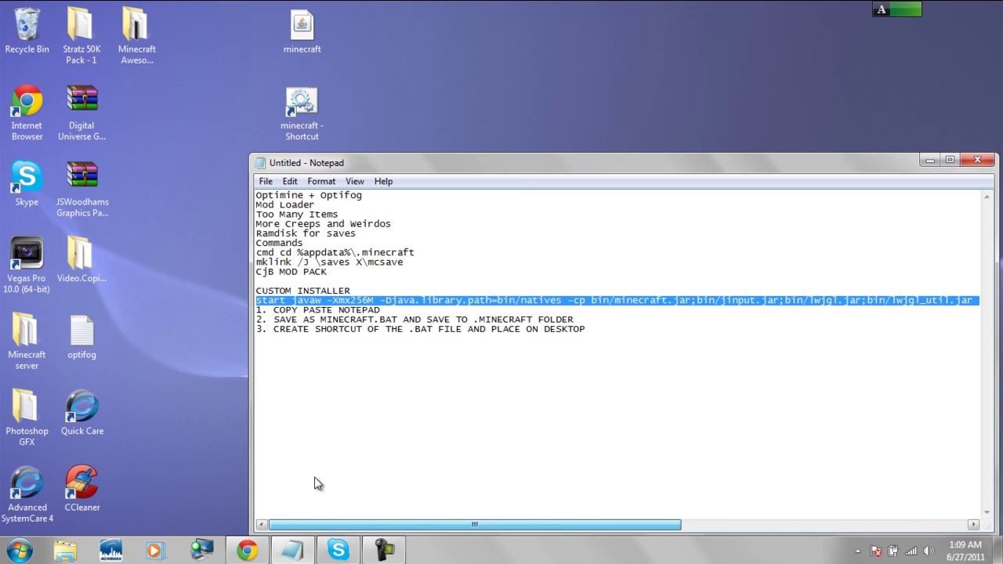
{"action": "left_click", "coordinate": [929, 161]}
Open CCleaner, scan the registry for issues with all categories included, and fix all selected issues
{"action": "double_click", "coordinate": [98, 473]}
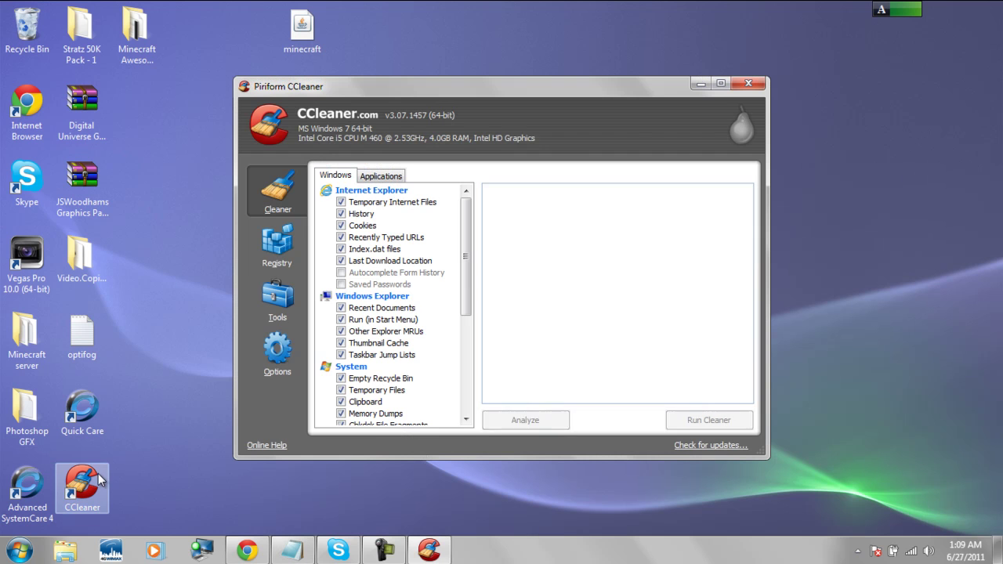
{"action": "left_click", "coordinate": [276, 249]}
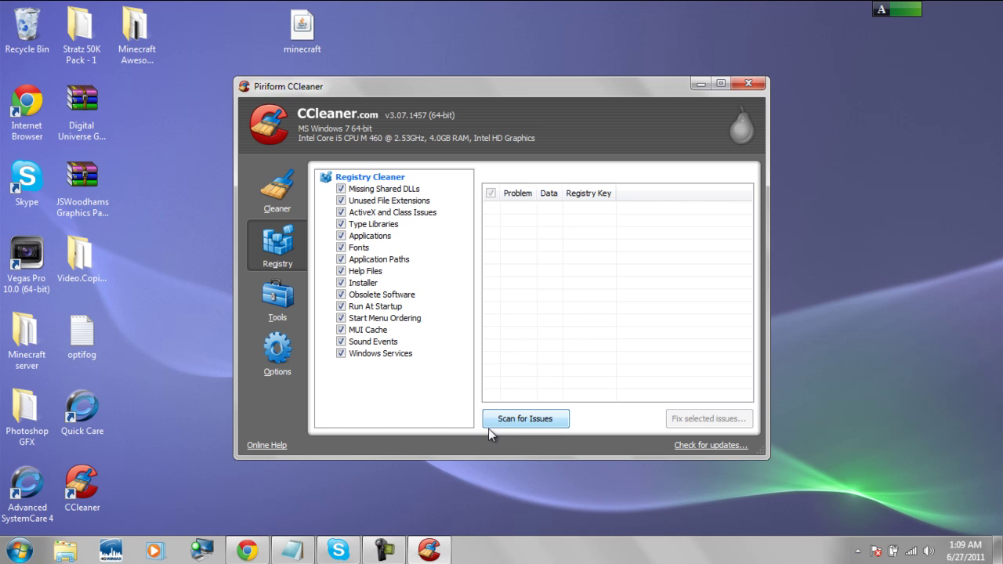
{"action": "left_click", "coordinate": [511, 421]}
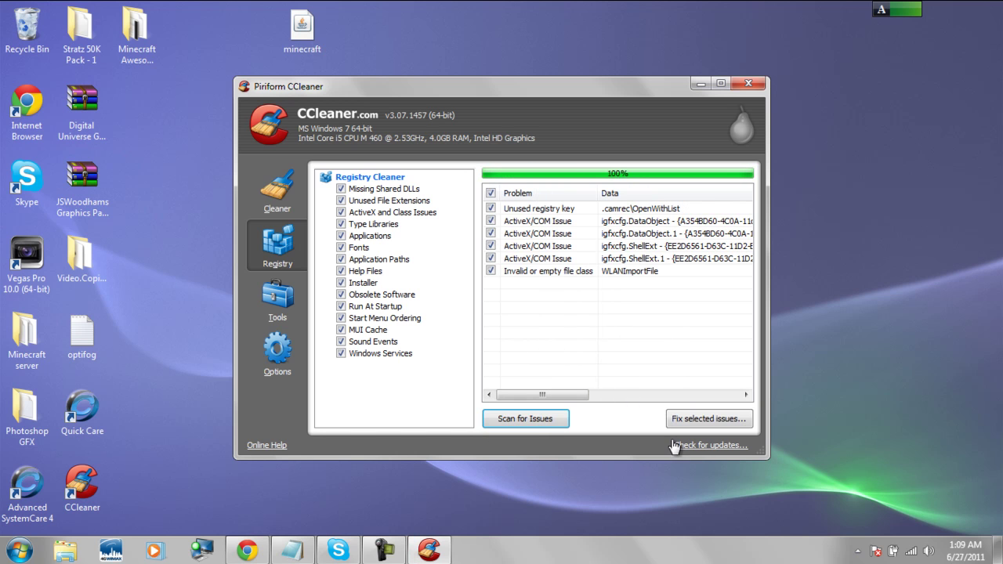
{"action": "left_click", "coordinate": [701, 423]}
{"action": "left_click", "coordinate": [501, 307]}
{"action": "left_click", "coordinate": [520, 342]}
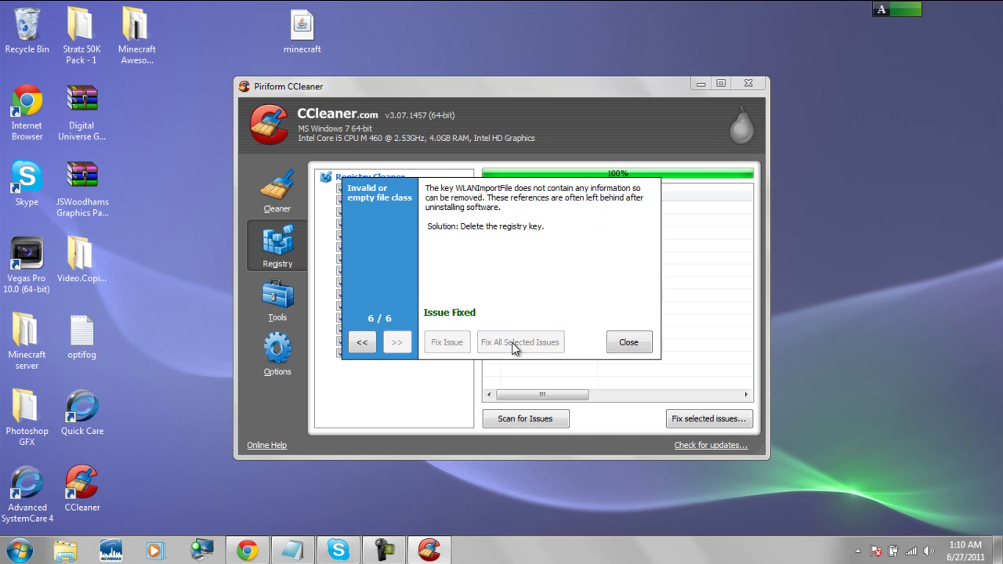
{"action": "left_click", "coordinate": [626, 343]}
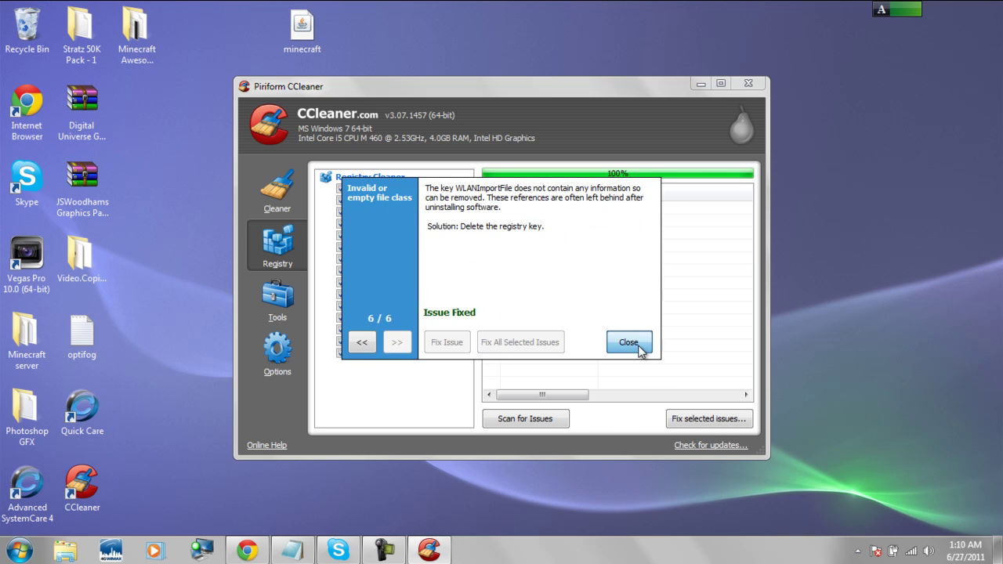
Look through the Windows cleaning options of the Cleaner section and close CCleaner
{"action": "left_click", "coordinate": [259, 197]}
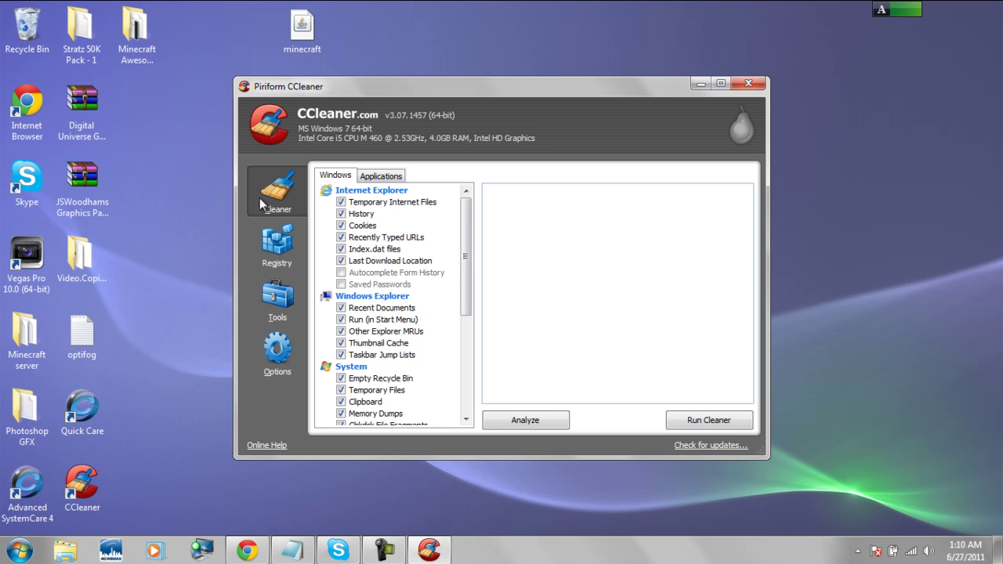
{"action": "left_click_drag", "start_coordinate": [468, 259], "coordinate": [464, 415]}
{"action": "scroll", "coordinate": [450, 316], "scroll_direction": "up", "scroll_amount": 5}
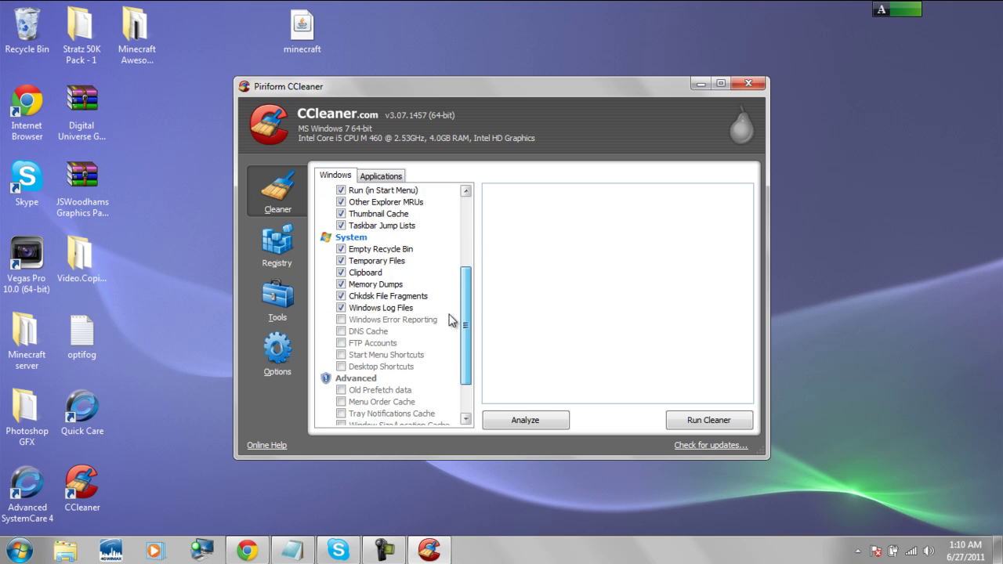
{"action": "left_click", "coordinate": [752, 84]}
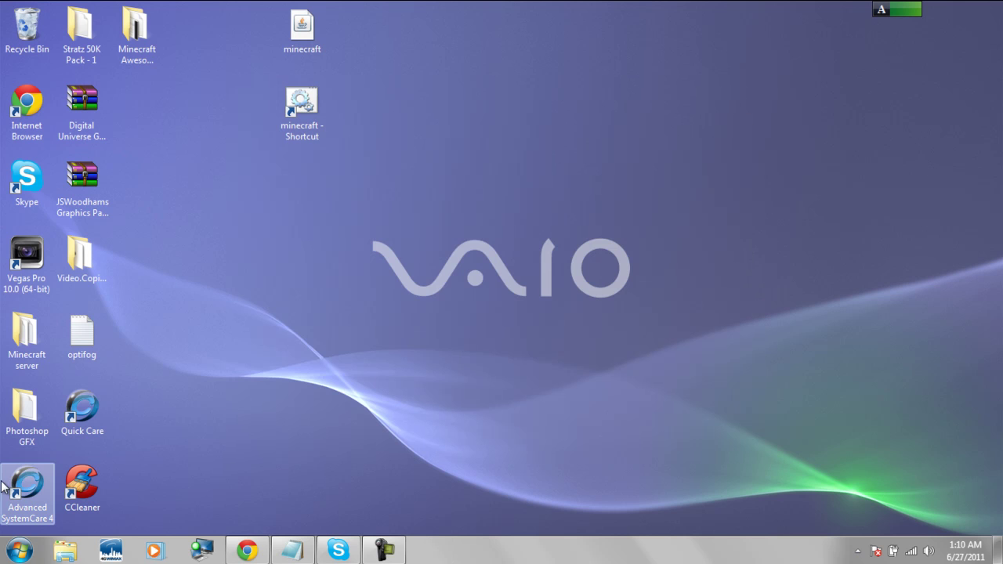
Open Advanced SystemCare 4, examine the full list of Deep Care scan options, and close the program
{"action": "double_click", "coordinate": [27, 489]}
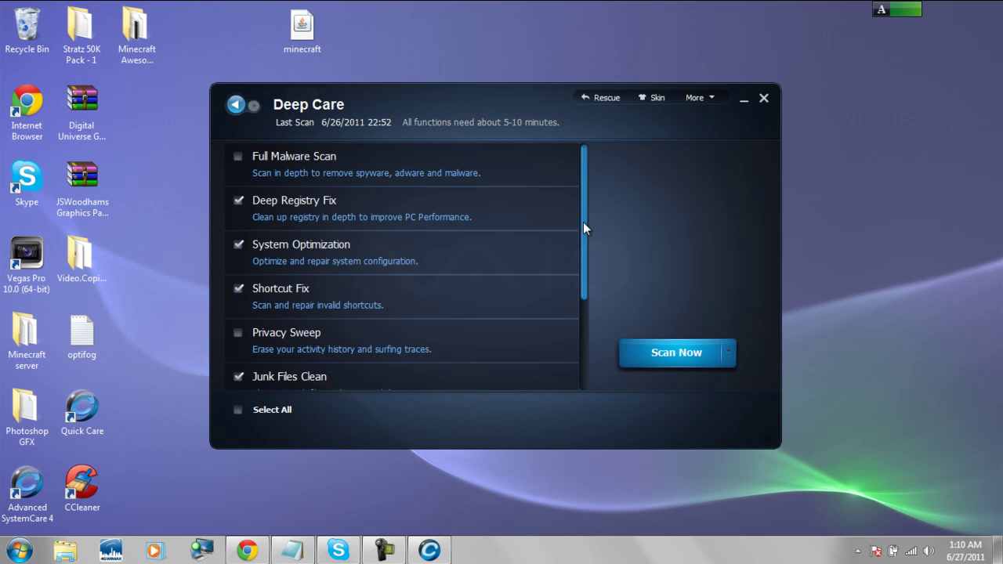
{"action": "mouse_move", "coordinate": [583, 221]}
{"action": "left_mouse_down"}
{"action": "mouse_move", "coordinate": [582, 310]}
{"action": "mouse_move", "coordinate": [580, 225]}
{"action": "left_mouse_up"}
{"action": "scroll", "coordinate": [569, 351], "scroll_direction": "down", "scroll_amount": 3}
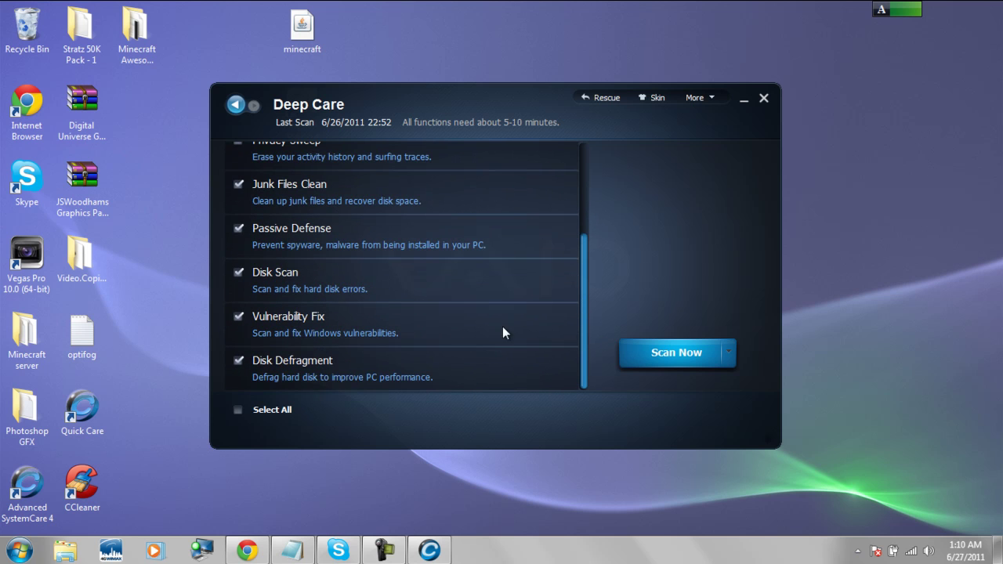
{"action": "left_click_drag", "start_coordinate": [579, 260], "coordinate": [581, 152]}
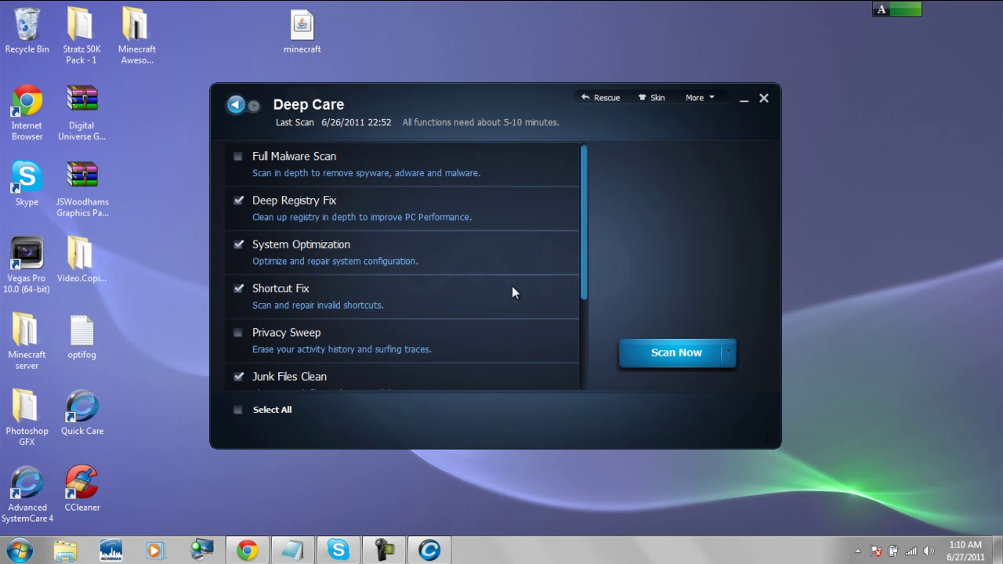
{"action": "left_click_drag", "start_coordinate": [587, 274], "coordinate": [587, 336]}
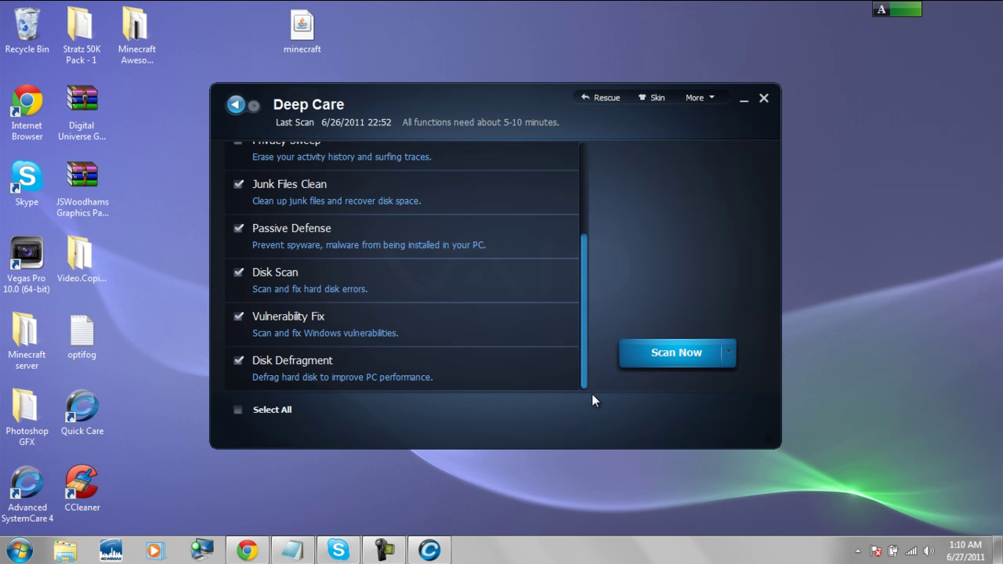
{"action": "left_click_drag", "start_coordinate": [591, 392], "coordinate": [579, 262]}
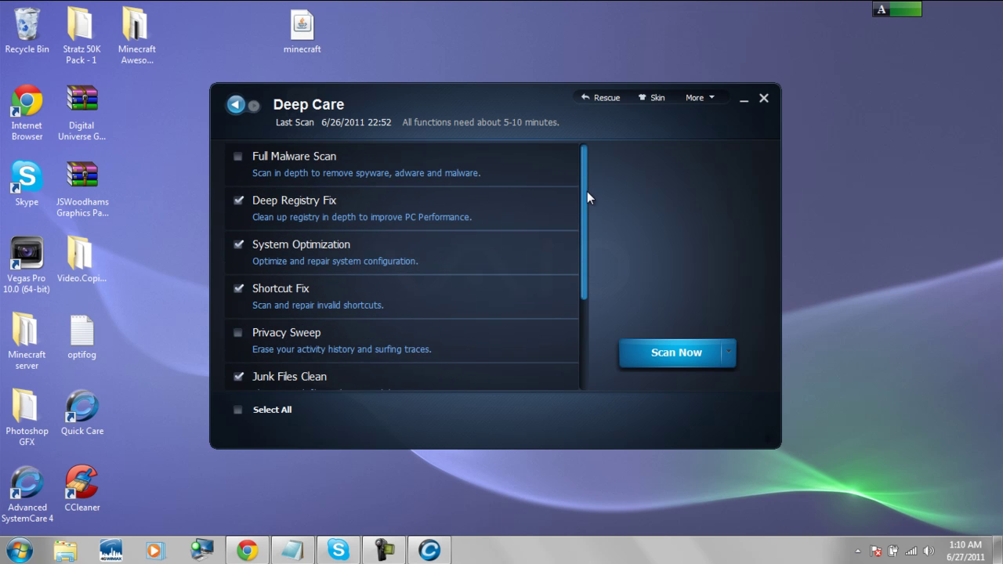
{"action": "left_click", "coordinate": [764, 99]}
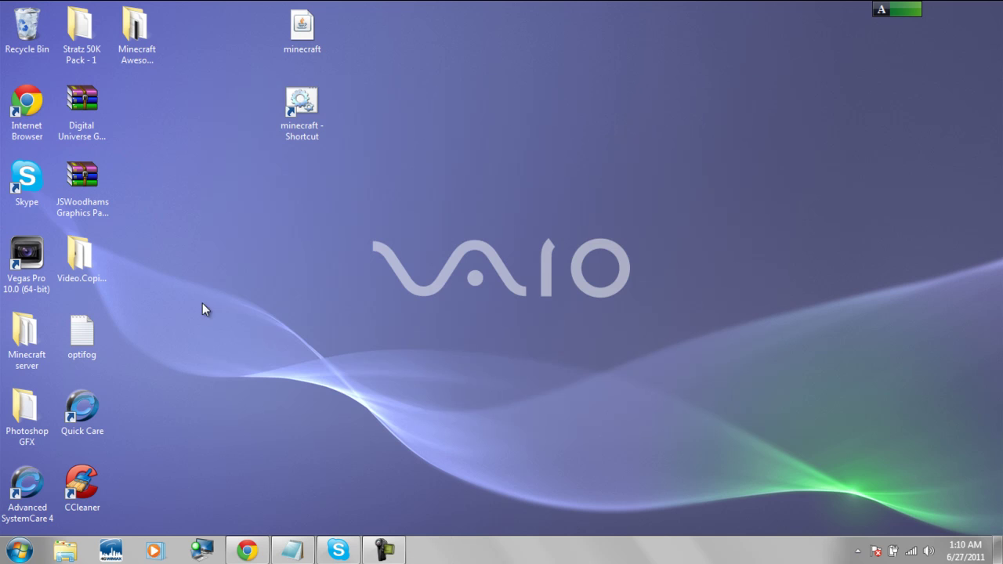
Open the computer's system properties and go to the advanced system settings
{"action": "left_click", "coordinate": [18, 550]}
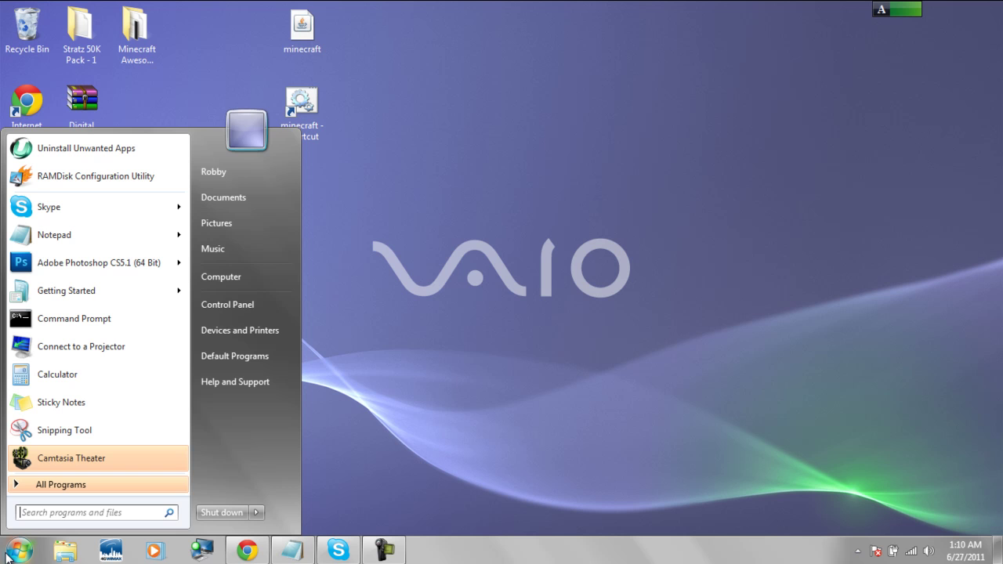
{"action": "right_click", "coordinate": [242, 279]}
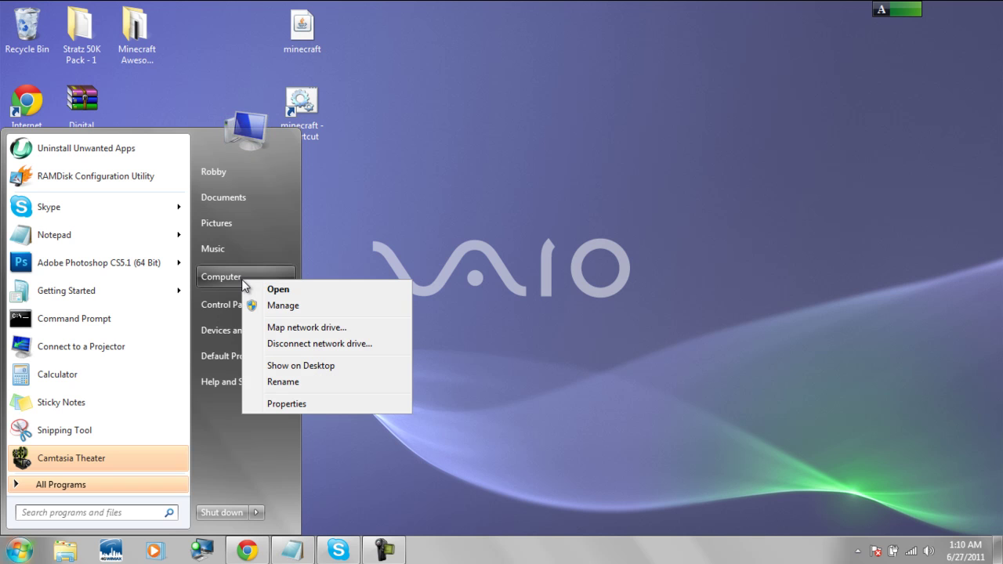
{"action": "left_click", "coordinate": [274, 404]}
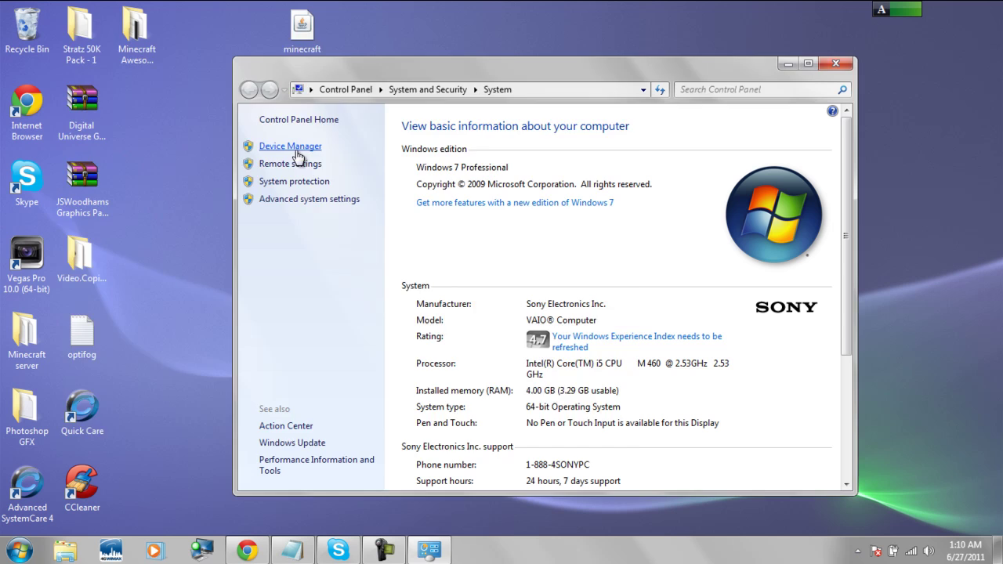
{"action": "left_click", "coordinate": [290, 147]}
{"action": "left_click", "coordinate": [614, 39]}
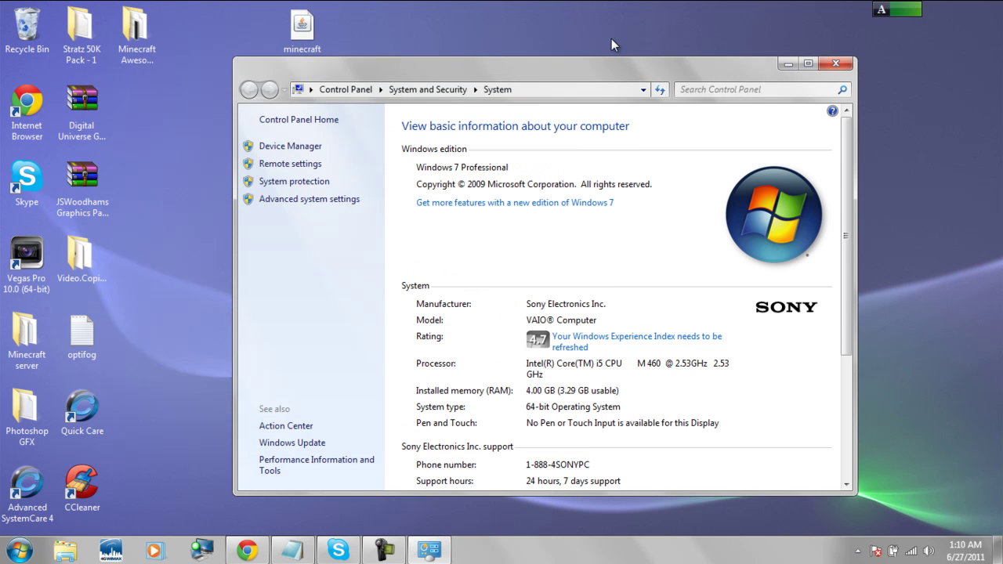
{"action": "left_click", "coordinate": [304, 200]}
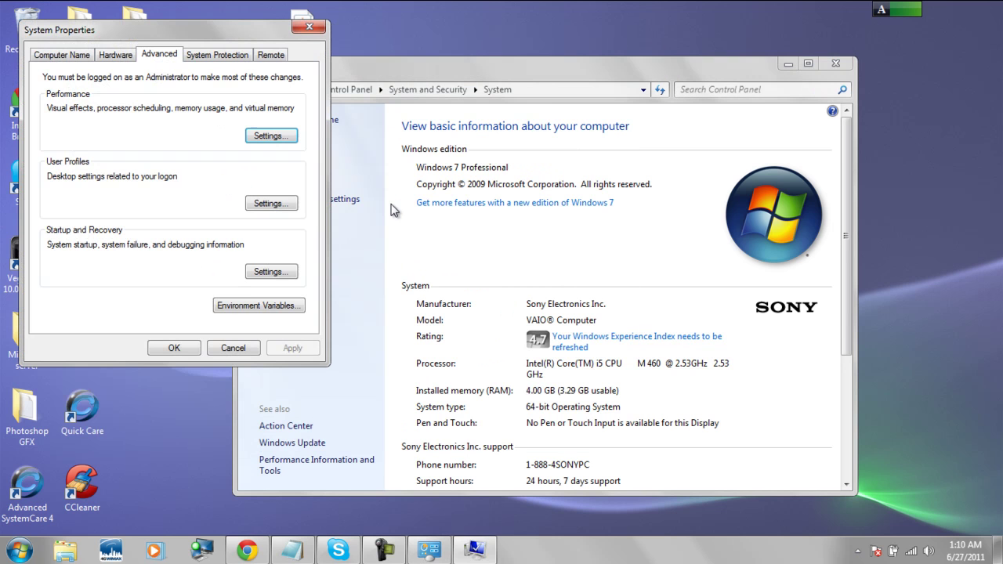
Open the performance settings and examine the custom list of Windows visual effects
{"action": "left_click", "coordinate": [266, 136]}
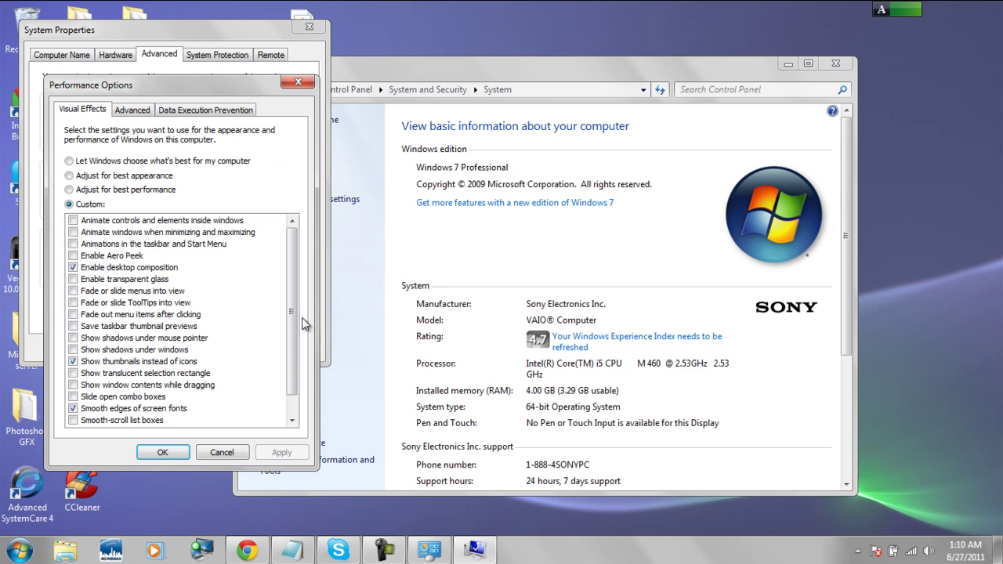
{"action": "scroll", "coordinate": [293, 332], "scroll_direction": "down", "scroll_amount": 1}
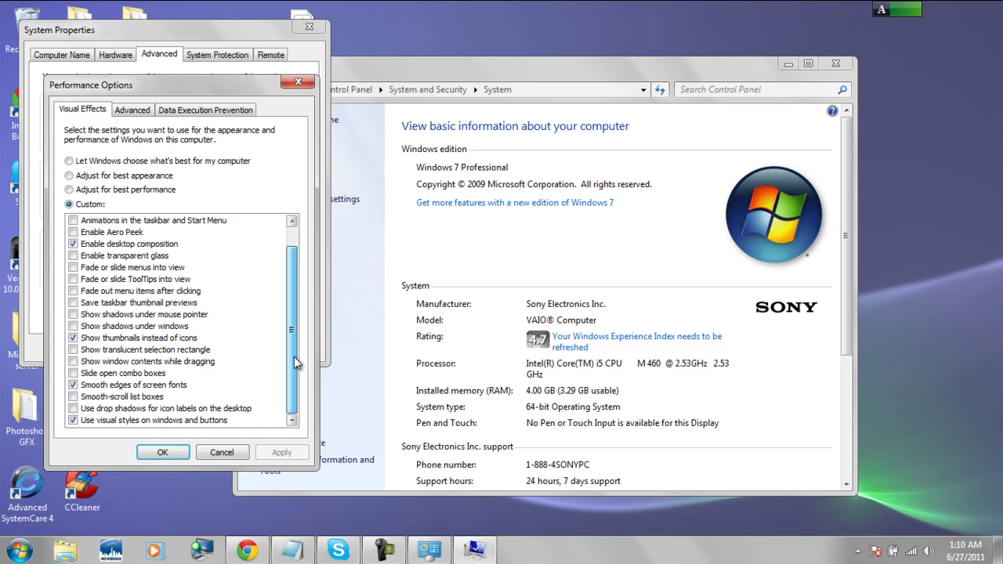
{"action": "scroll", "coordinate": [294, 355], "scroll_direction": "up", "scroll_amount": 1}
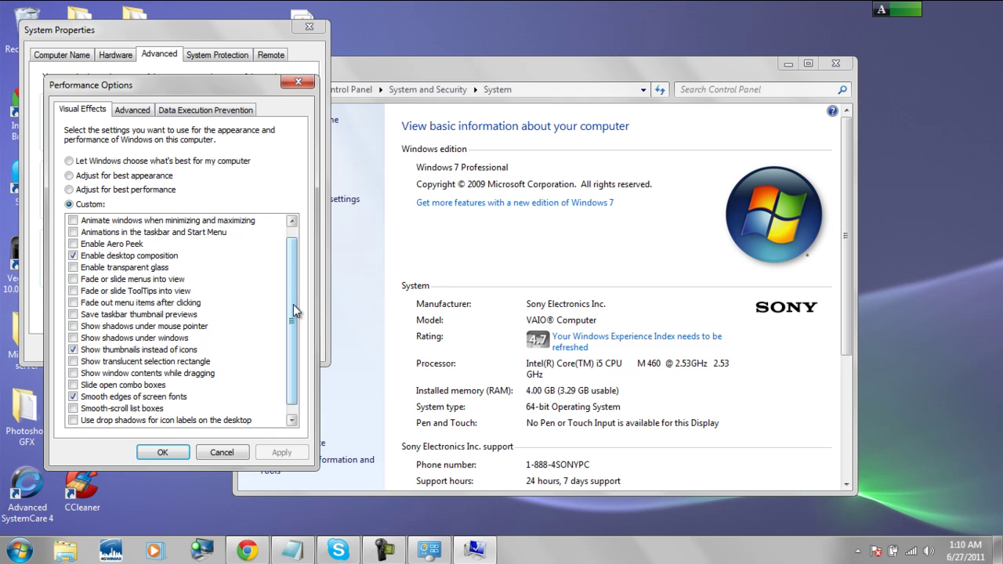
{"action": "scroll", "coordinate": [294, 261], "scroll_direction": "up", "scroll_amount": 1}
Examine the custom paging file size of drive C: in the virtual memory settings, and close the dialogs without changes
{"action": "left_click", "coordinate": [138, 115]}
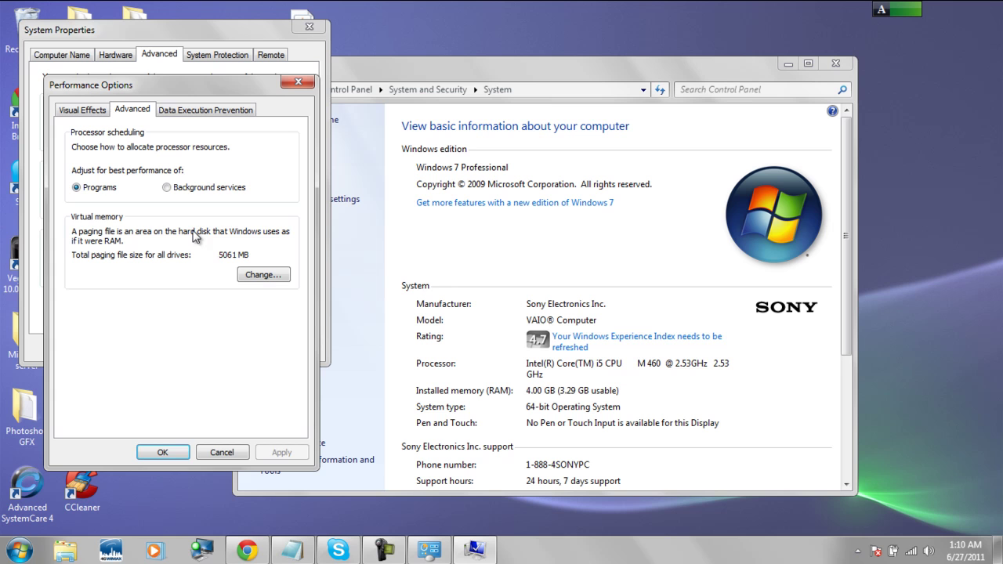
{"action": "left_click", "coordinate": [261, 274]}
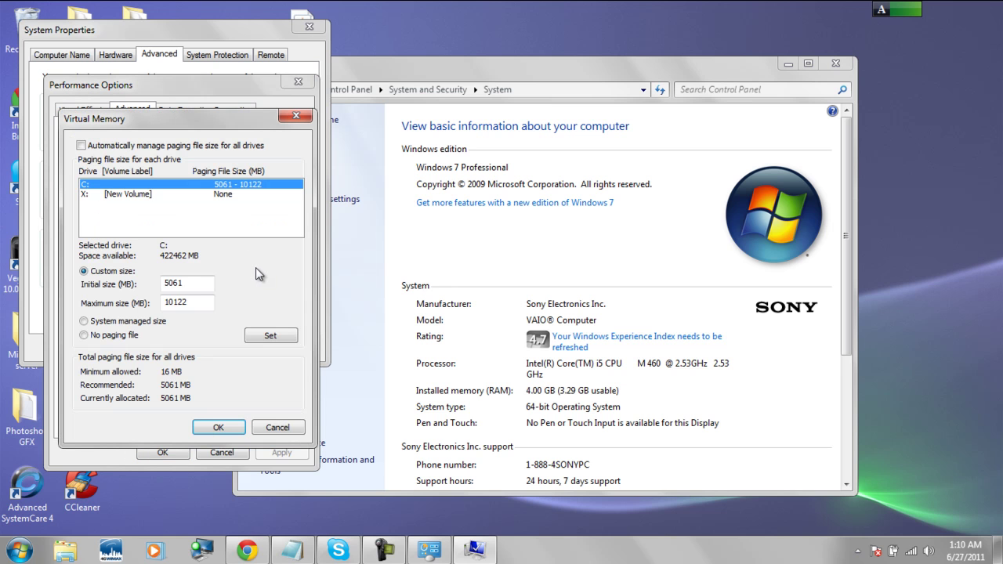
{"action": "left_click", "coordinate": [203, 287]}
{"action": "left_click", "coordinate": [271, 427]}
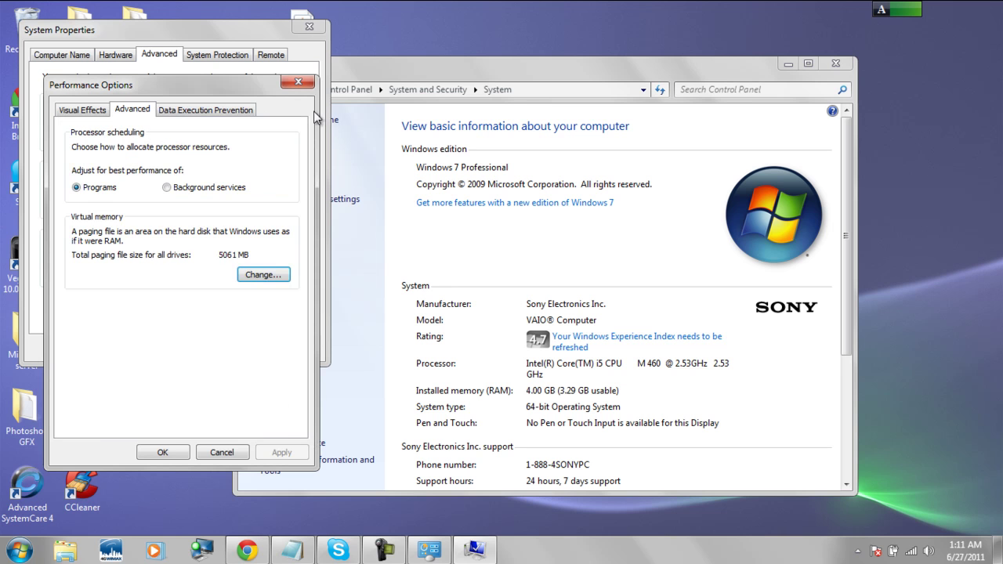
{"action": "left_click", "coordinate": [298, 82]}
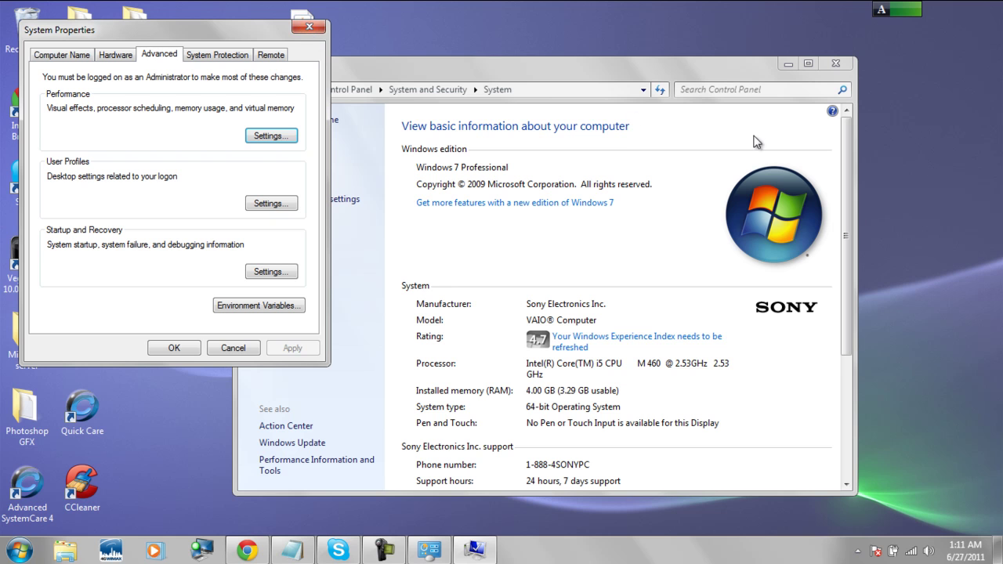
{"action": "left_click", "coordinate": [308, 27]}
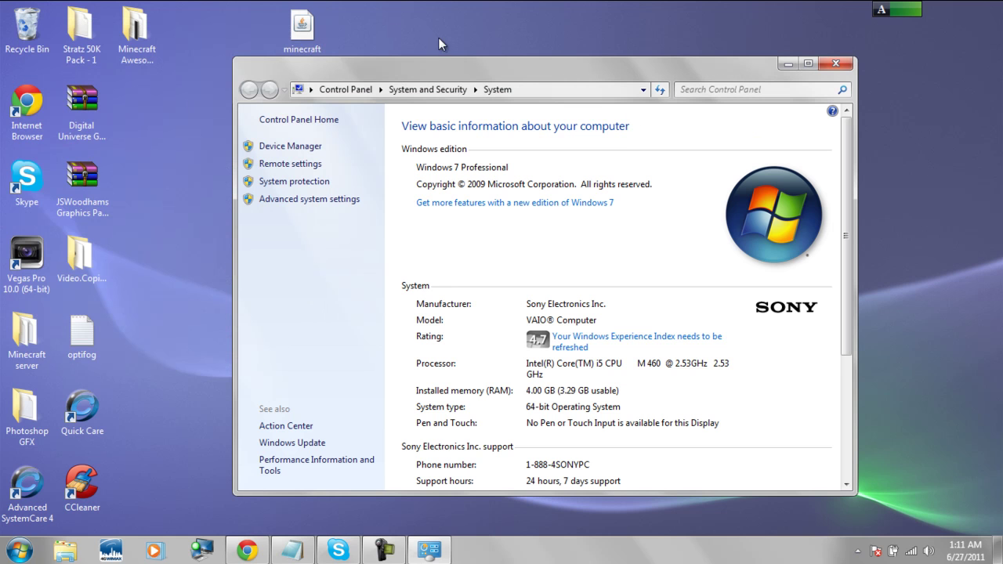
Close the System window, open the Intel graphics properties, examine the 3D performance-versus-quality preference, and close the control panel
{"action": "left_click", "coordinate": [835, 66]}
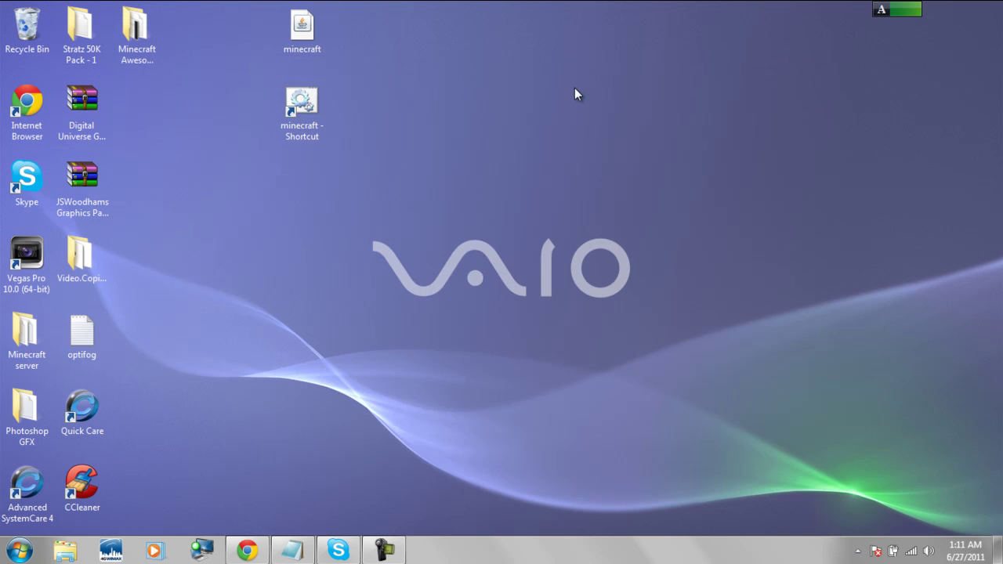
{"action": "right_click", "coordinate": [458, 143]}
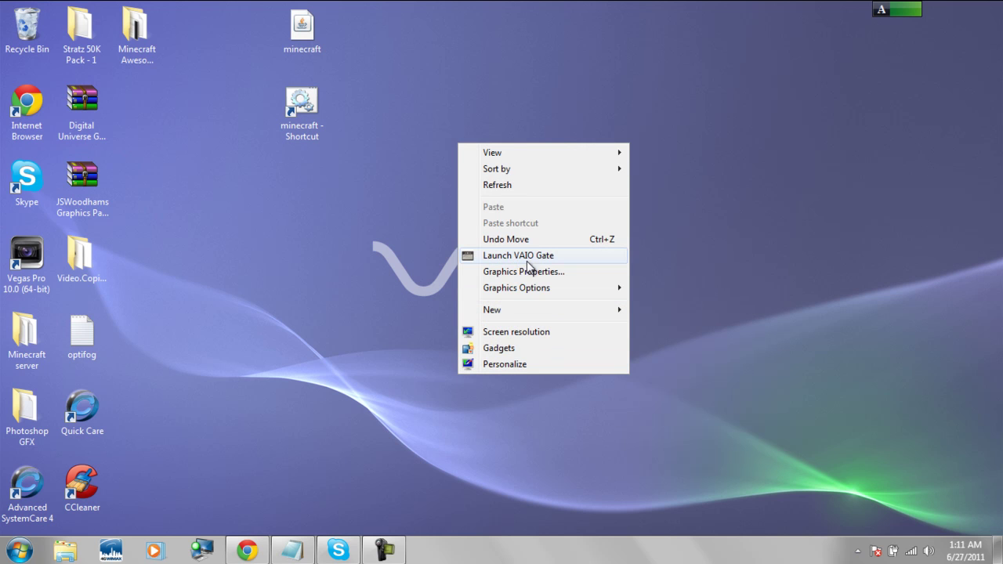
{"action": "left_click", "coordinate": [528, 274]}
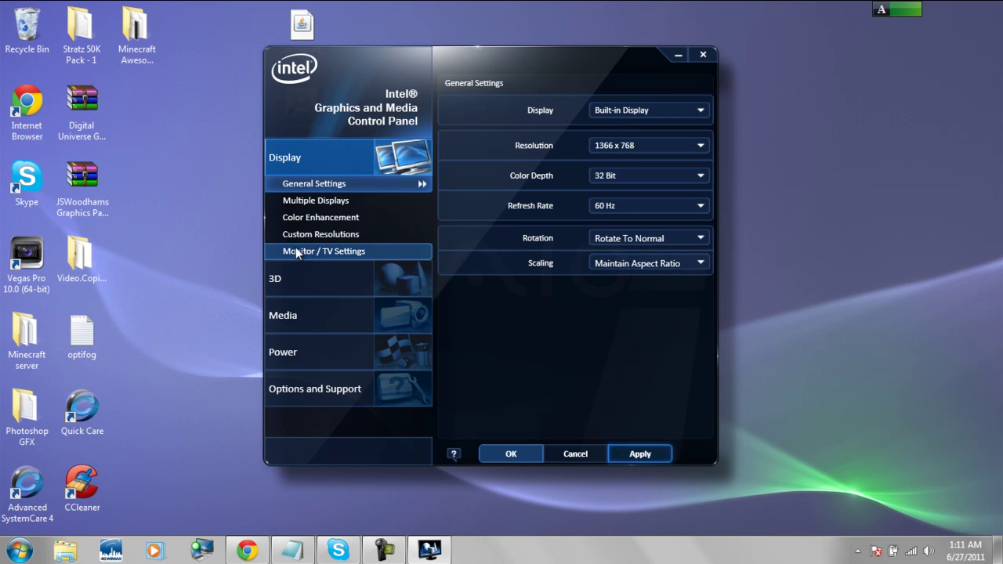
{"action": "left_click", "coordinate": [297, 274]}
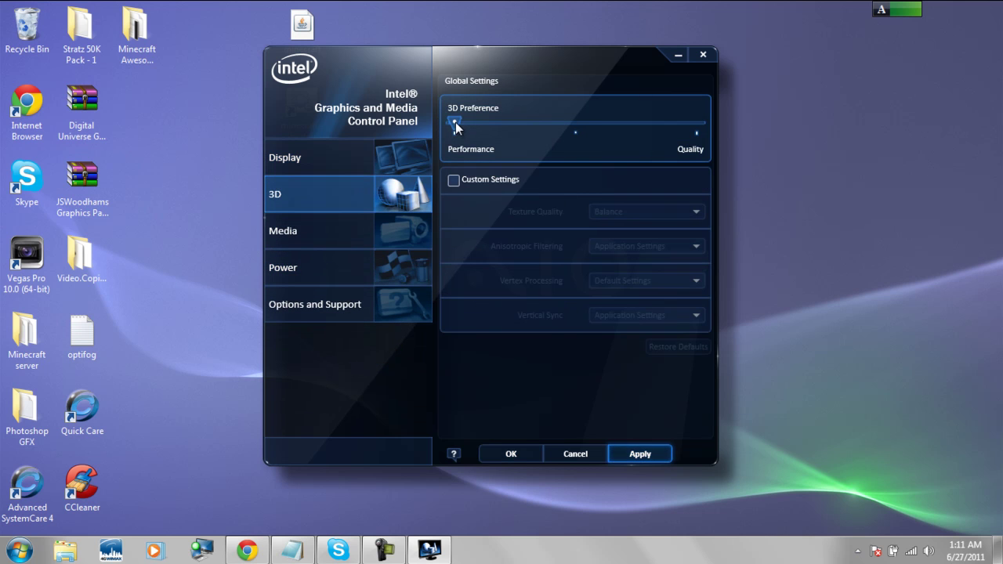
{"action": "left_click_drag", "start_coordinate": [451, 122], "coordinate": [445, 101]}
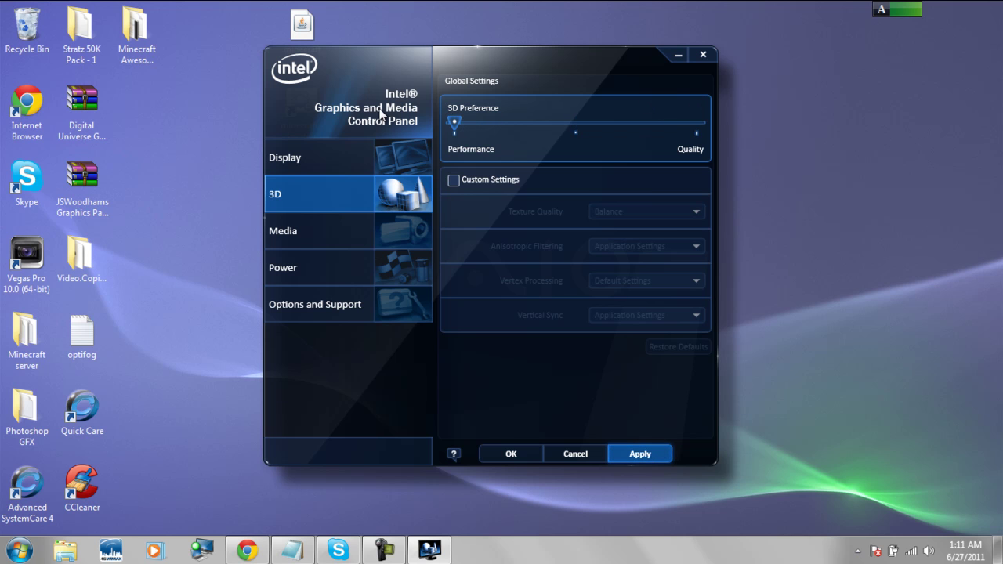
{"action": "left_click_drag", "start_coordinate": [558, 64], "coordinate": [647, 112]}
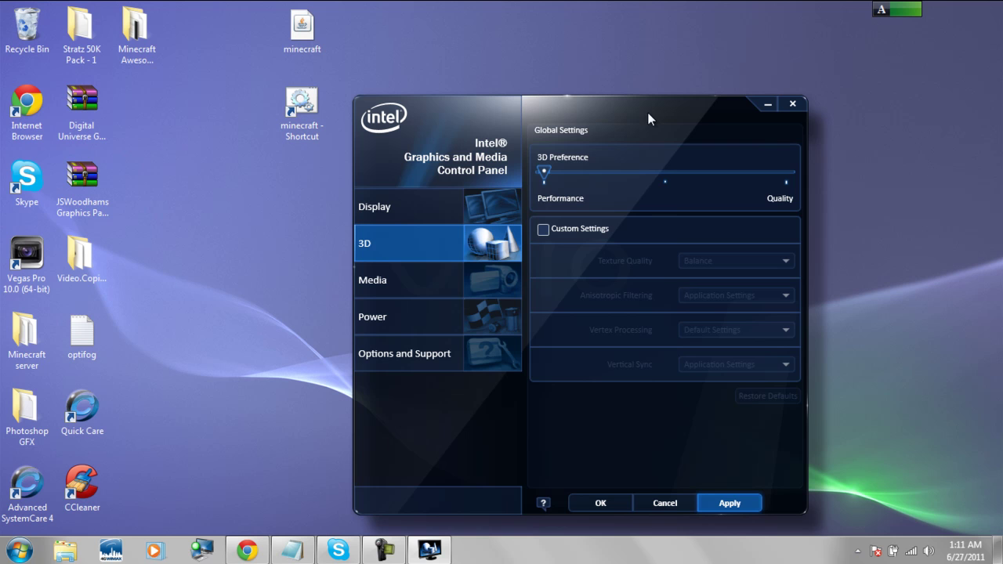
{"action": "left_click", "coordinate": [791, 104]}
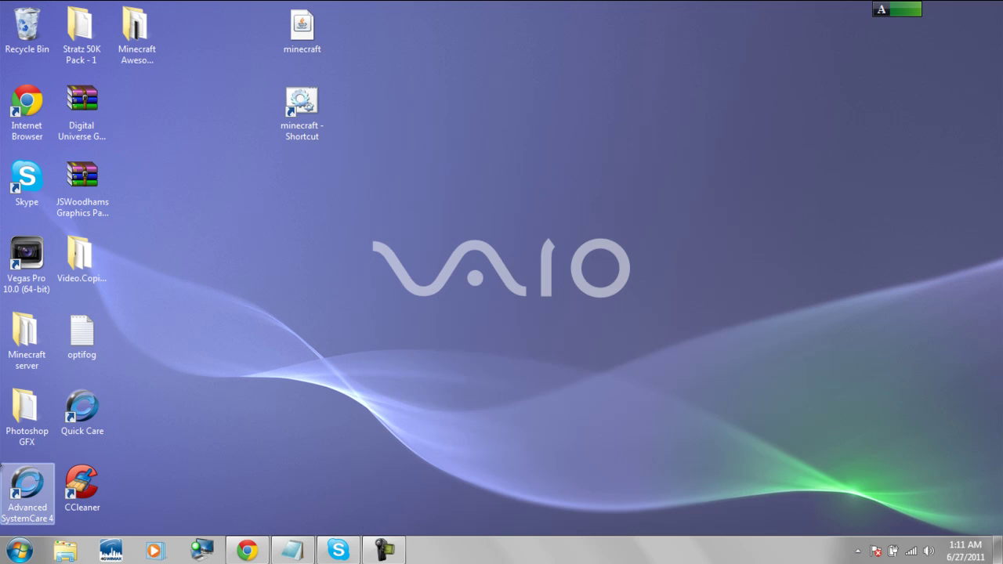
{"action": "left_click", "coordinate": [19, 550]}
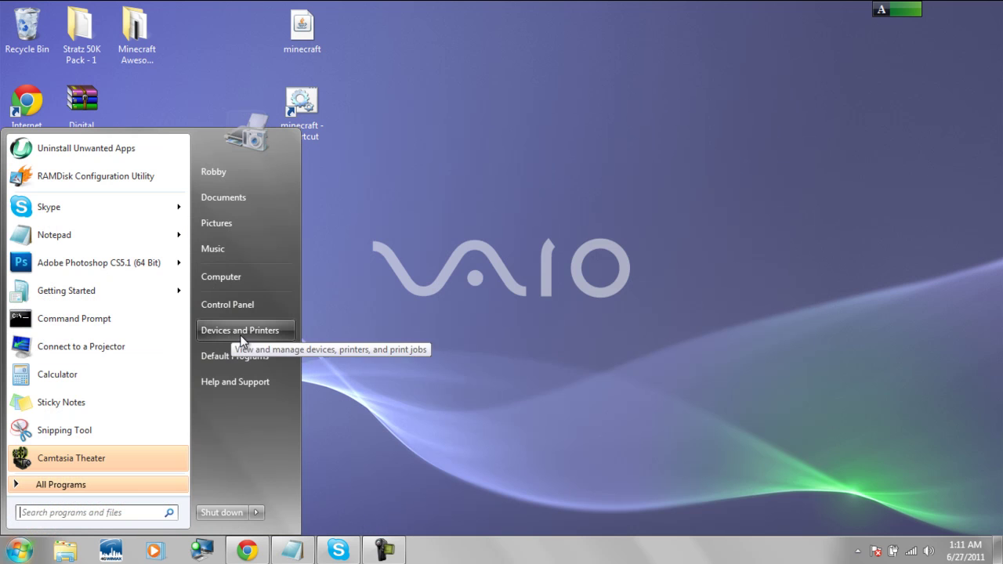
{"action": "left_click", "coordinate": [470, 322]}
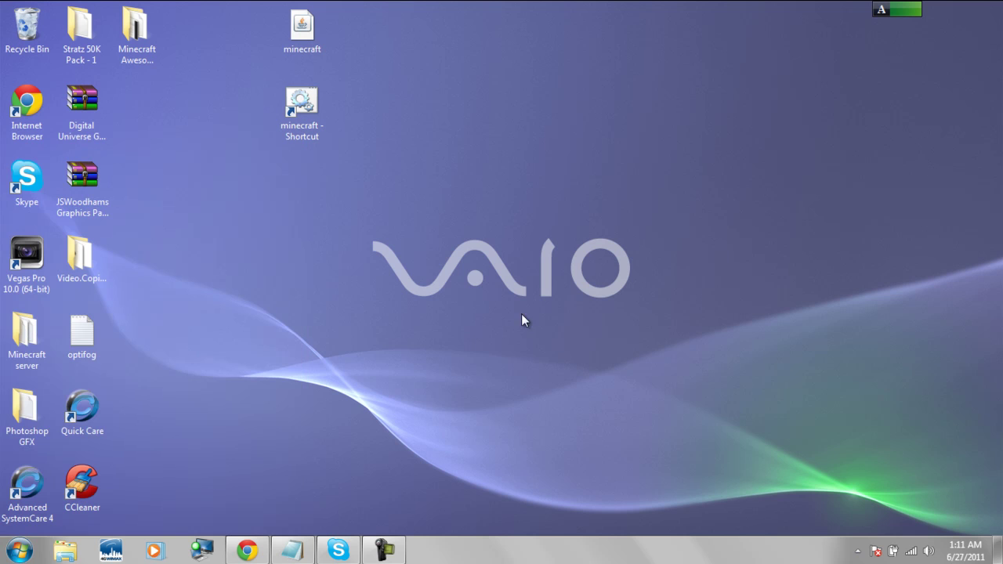
Expand the desktop performance monitor, examine the CPU, RAM, disk and network usage, and collapse it again
{"action": "left_click_drag", "start_coordinate": [1000, 3], "coordinate": [871, 19]}
{"action": "mouse_move", "coordinate": [912, 11]}
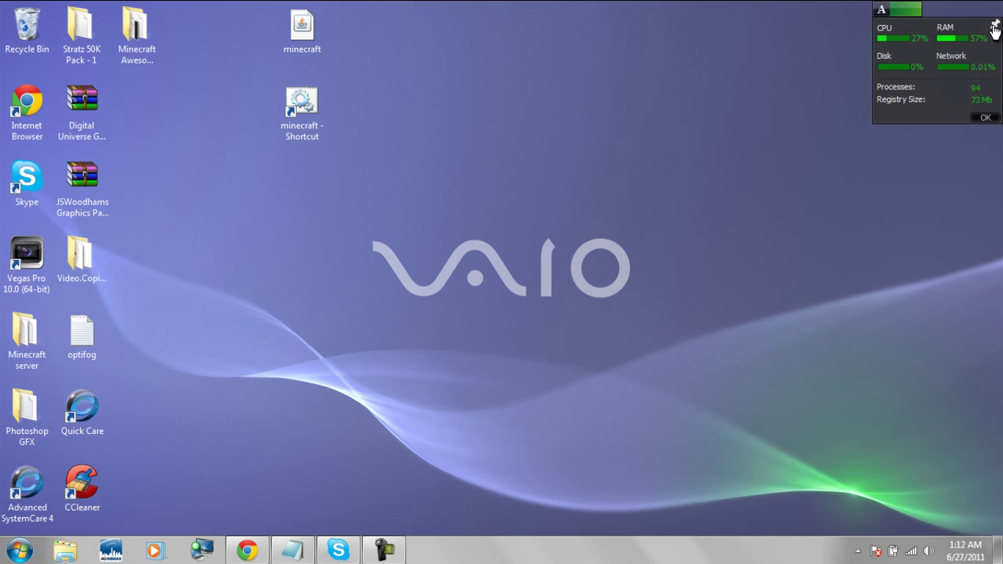
{"action": "left_click", "coordinate": [980, 118]}
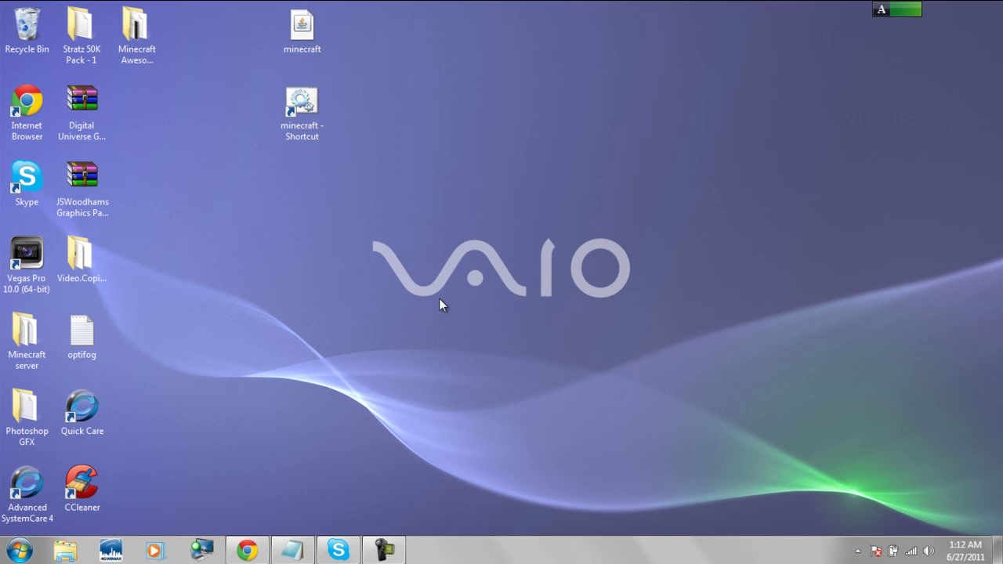
Turn off Turbo Boost for the running Advanced SystemCare program
{"action": "left_click", "coordinate": [27, 485]}
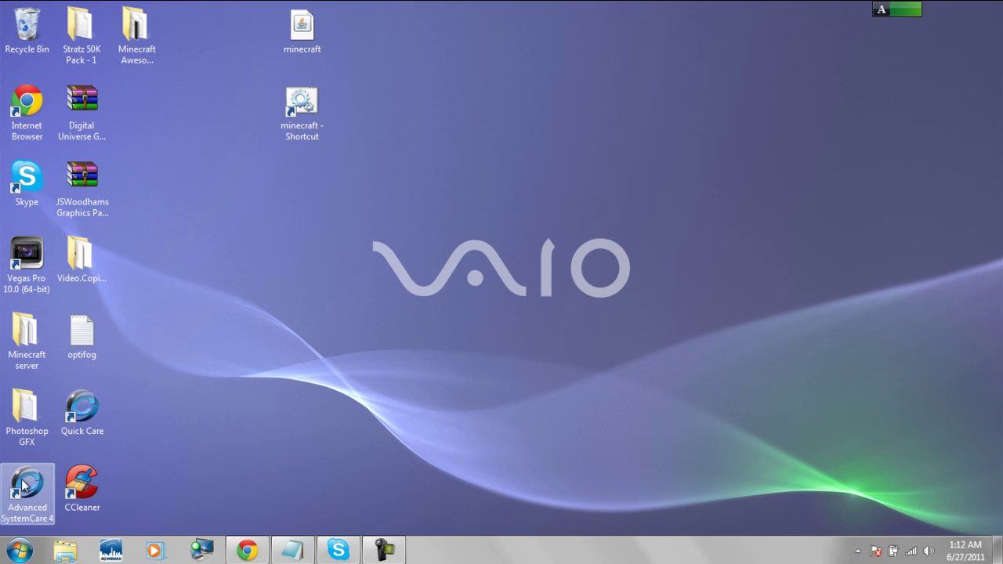
{"action": "left_click", "coordinate": [857, 551]}
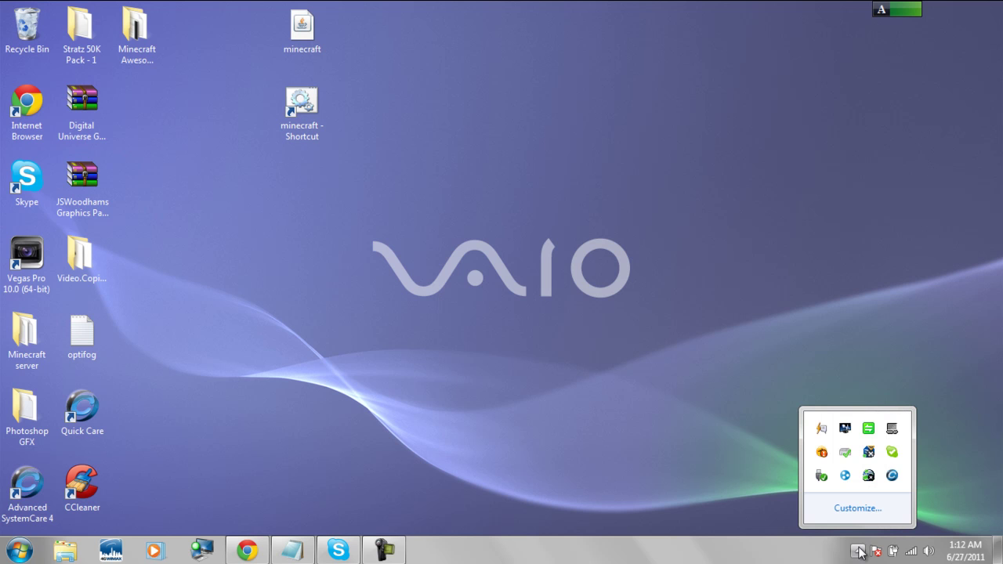
{"action": "right_click", "coordinate": [892, 475]}
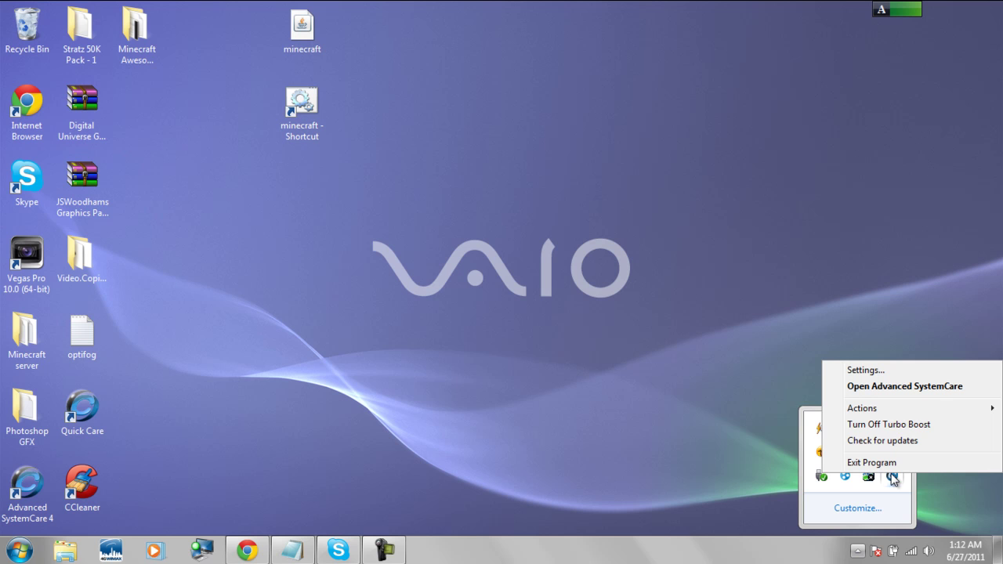
{"action": "left_click", "coordinate": [888, 424]}
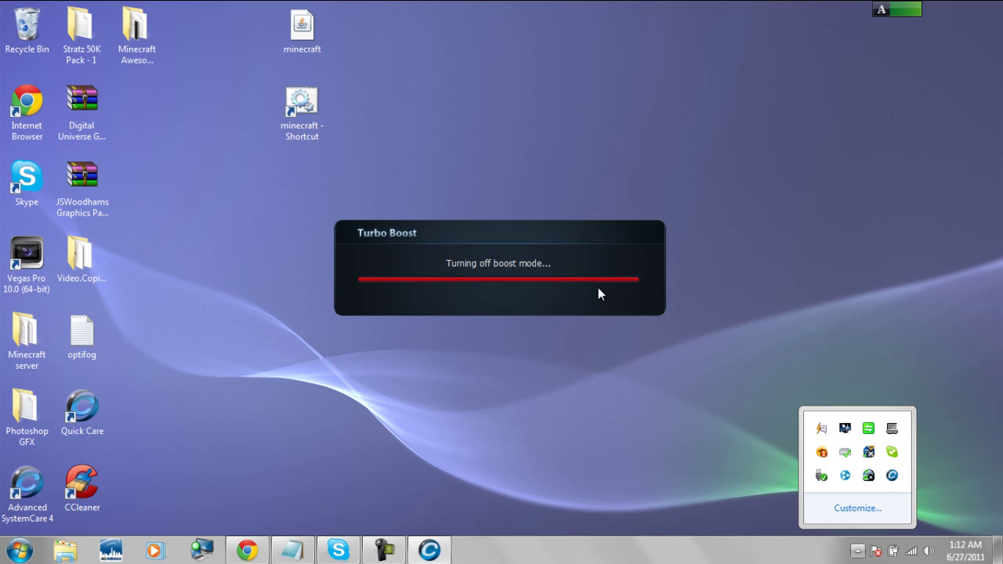
{"action": "left_click", "coordinate": [598, 288]}
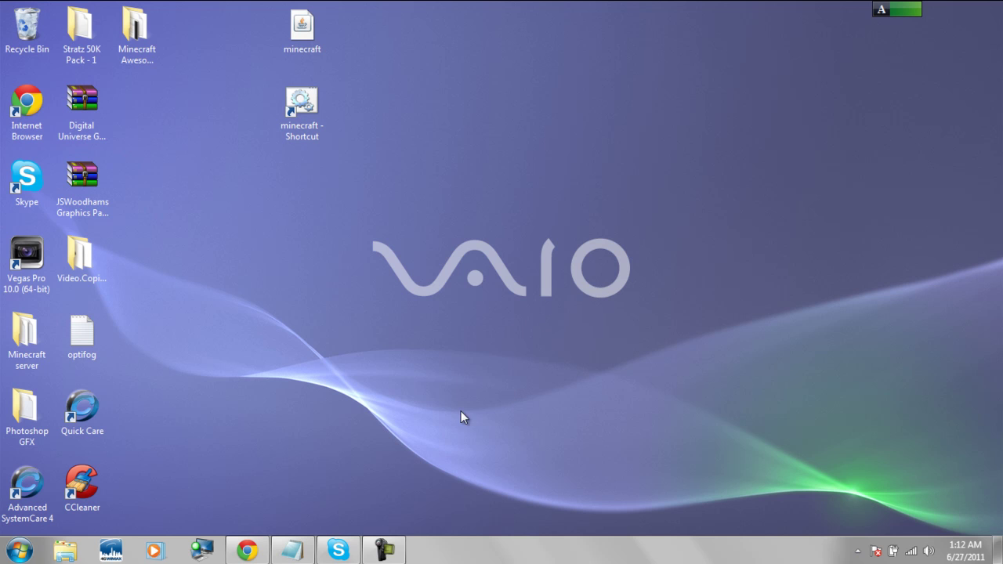
Turn on Turbo Boost with the preselected services disabled, no background applications closed, the current window appearance kept, and no activation at startup
{"action": "left_click", "coordinate": [858, 551]}
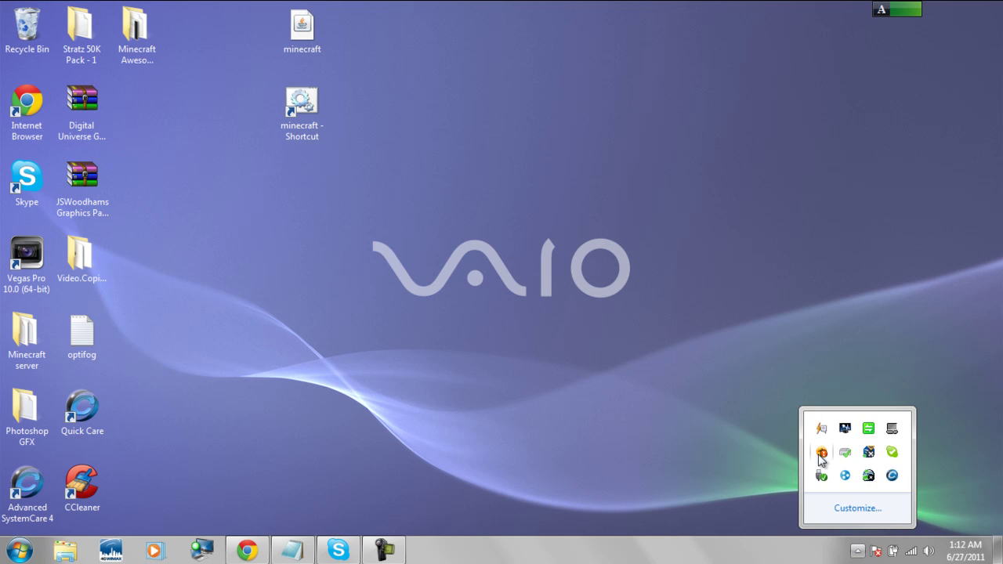
{"action": "right_click", "coordinate": [891, 477]}
{"action": "left_click", "coordinate": [879, 420]}
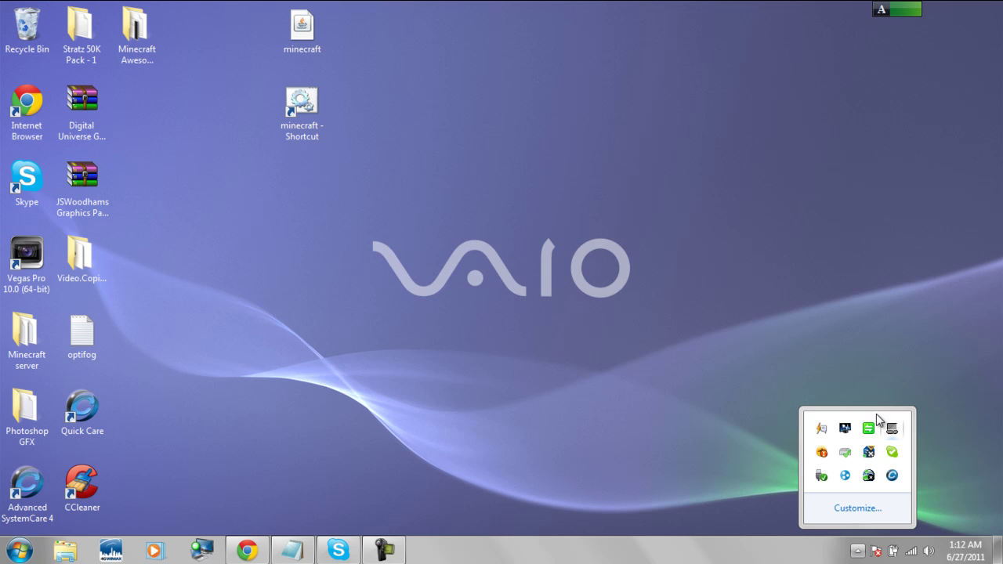
{"action": "left_click", "coordinate": [474, 332]}
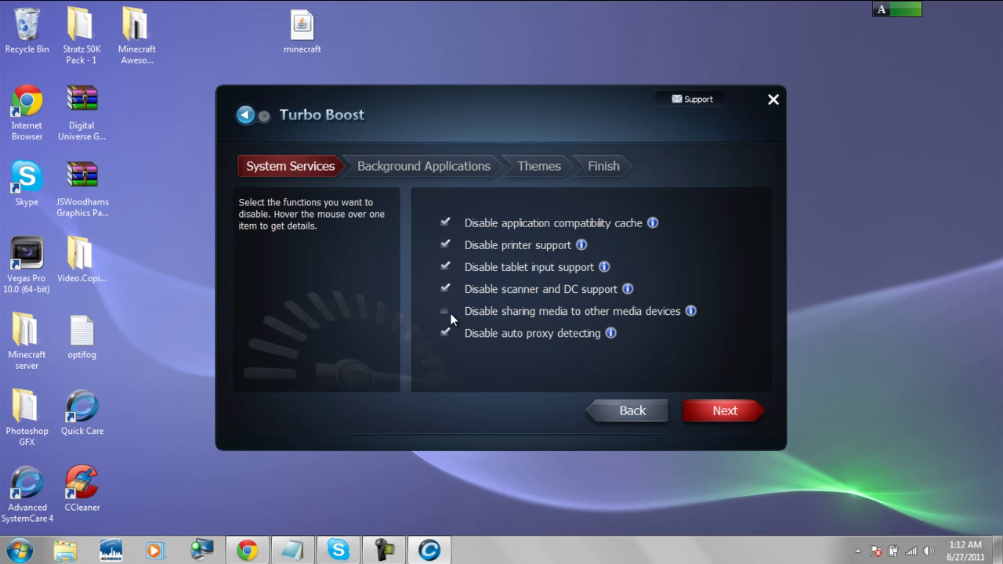
{"action": "left_click", "coordinate": [716, 404]}
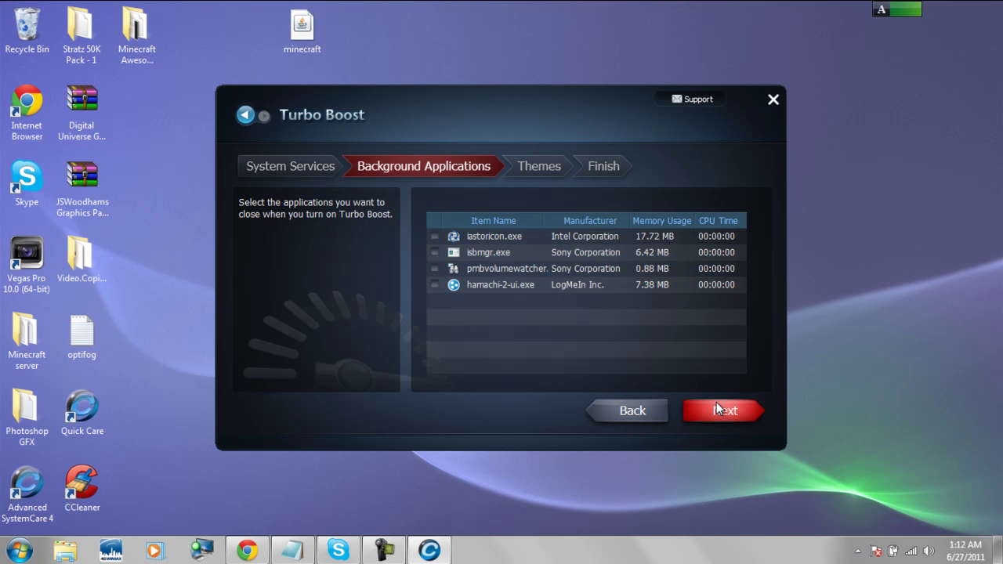
{"action": "left_click", "coordinate": [715, 402]}
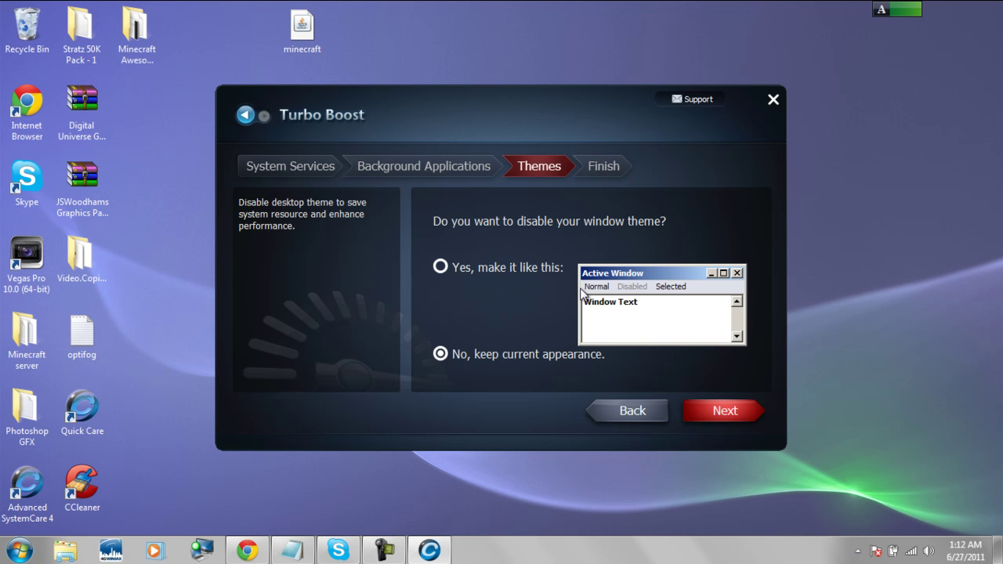
{"action": "left_click", "coordinate": [715, 405]}
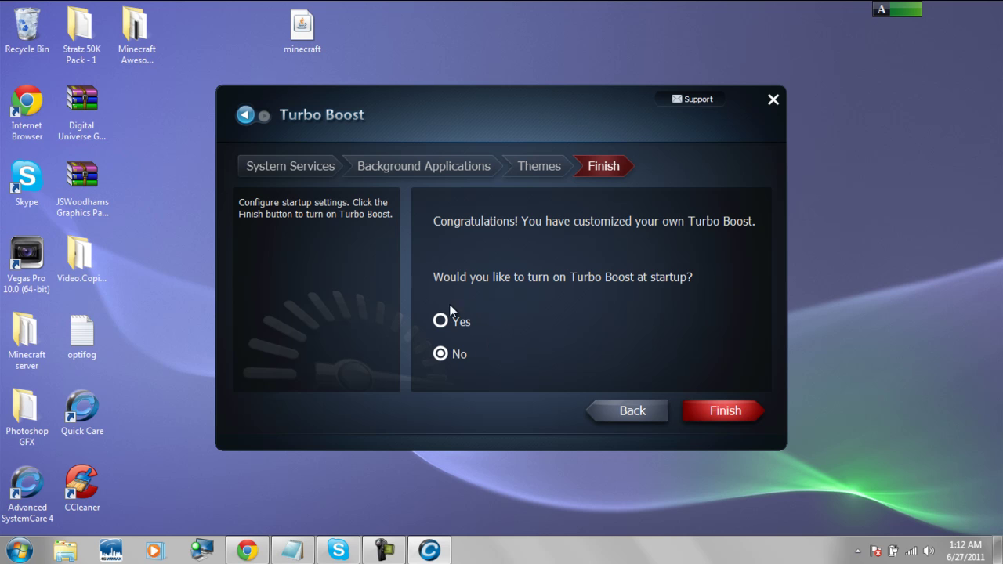
{"action": "left_click", "coordinate": [714, 410]}
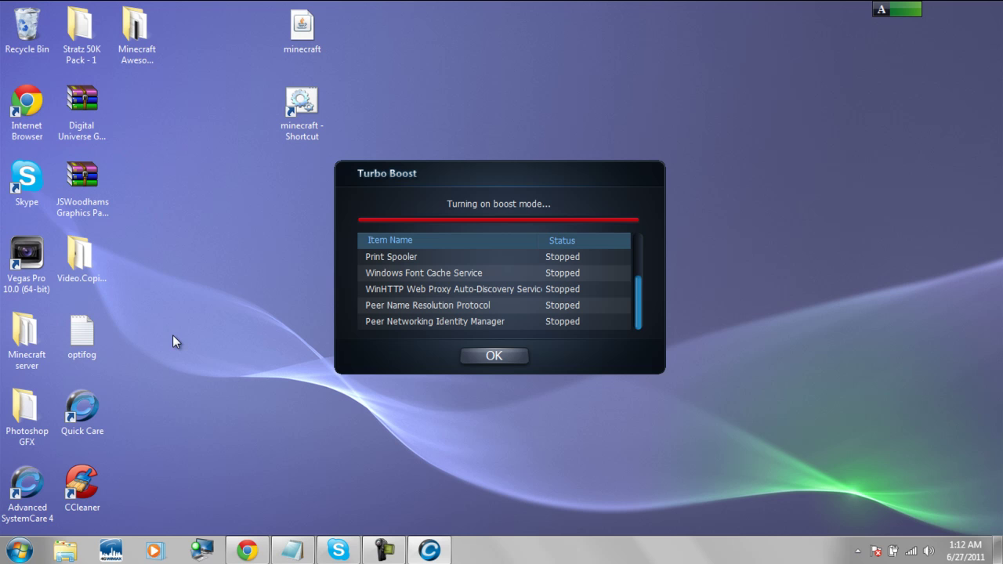
{"action": "left_click", "coordinate": [496, 357]}
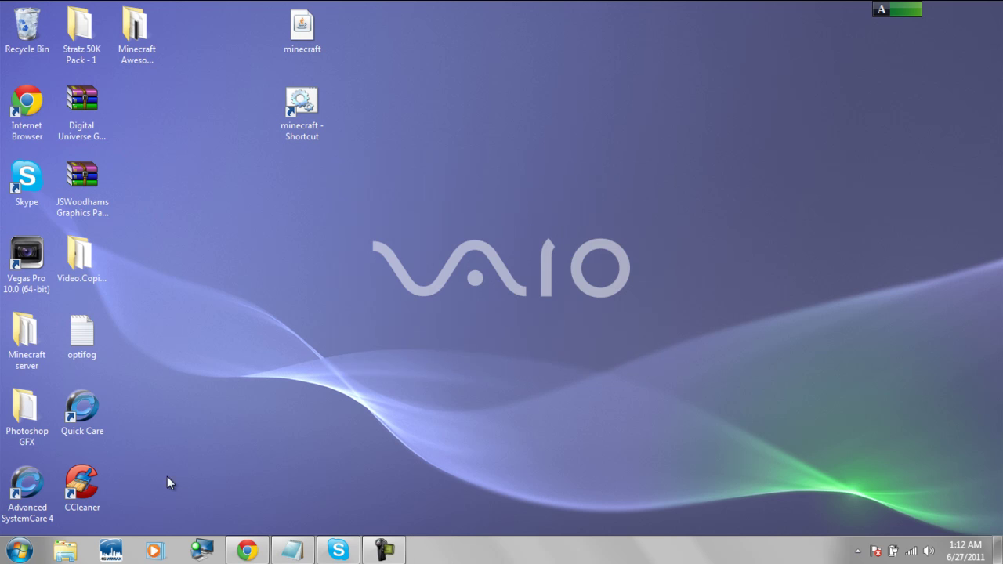
Open the user's personal folder, look inside My Music, return to the parent folder, and close the window
{"action": "left_click", "coordinate": [19, 550]}
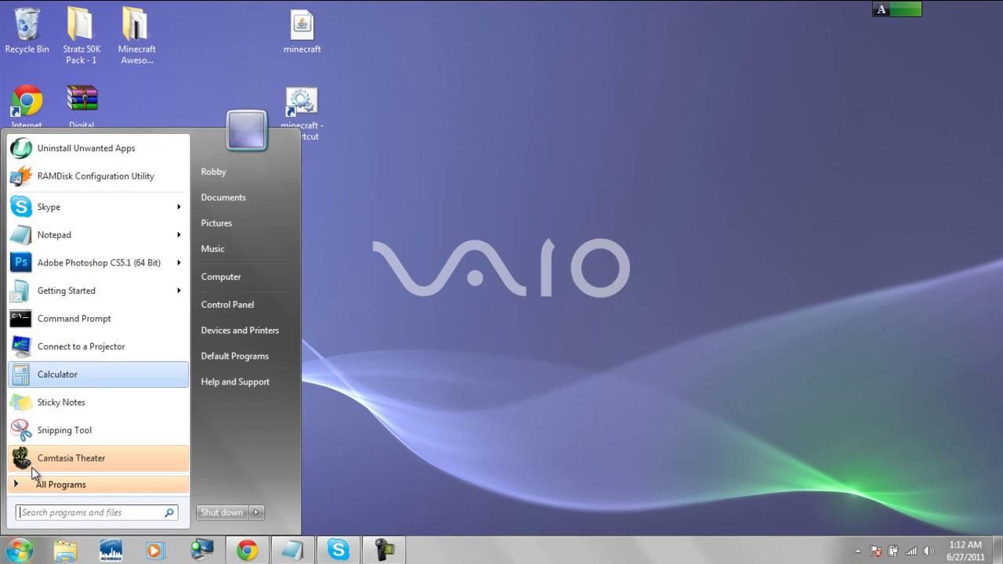
{"action": "left_click", "coordinate": [213, 171]}
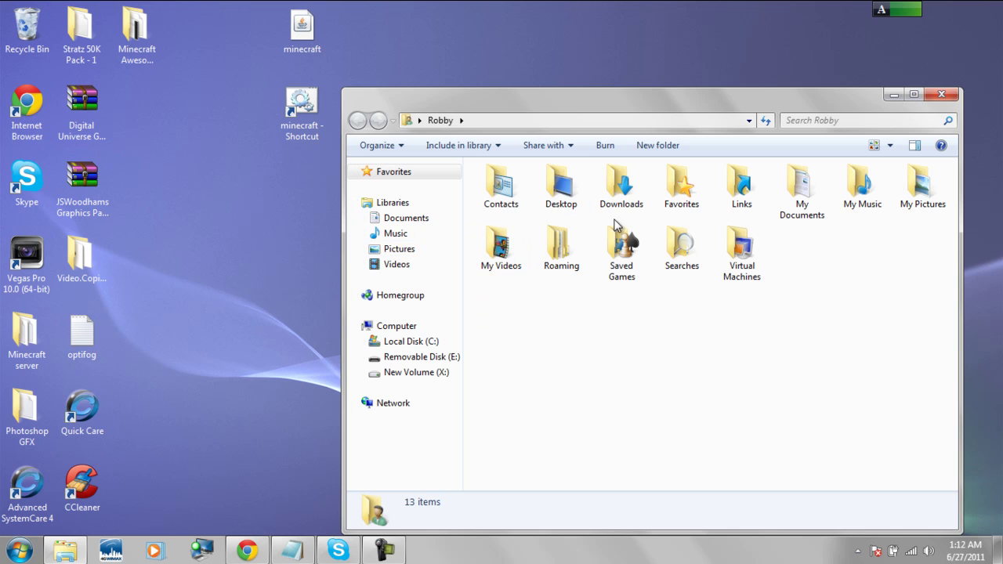
{"action": "double_click", "coordinate": [858, 192]}
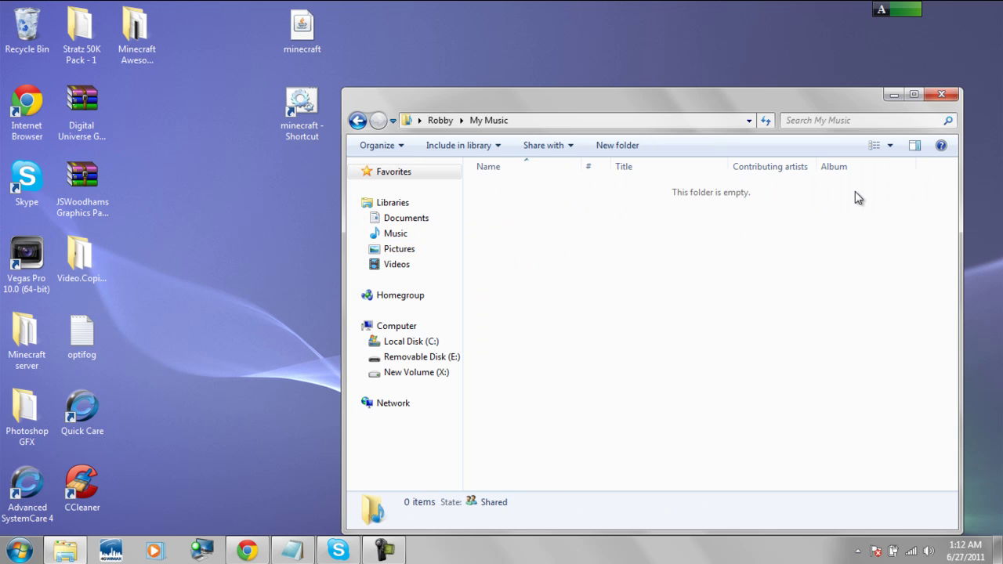
{"action": "left_click", "coordinate": [357, 120]}
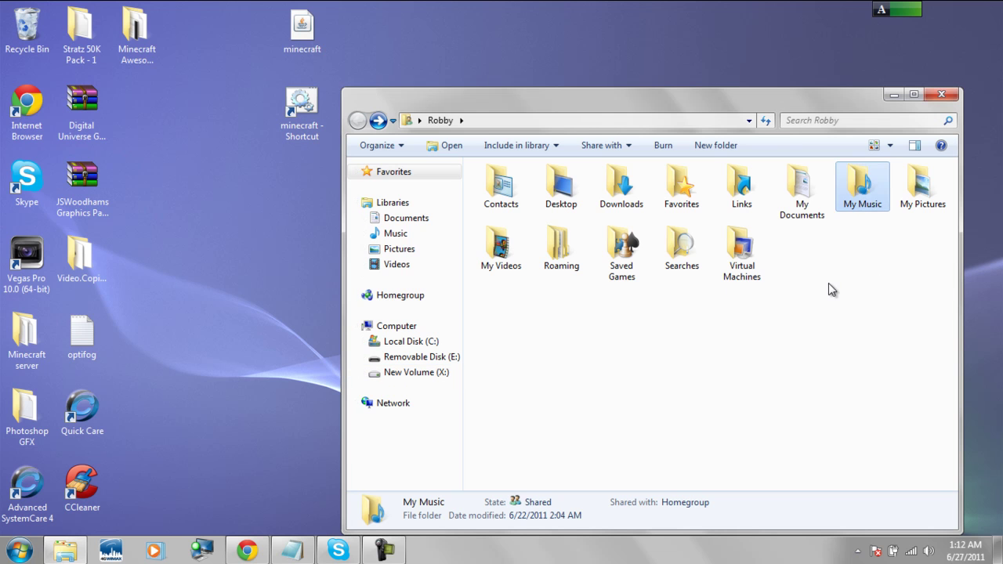
{"action": "left_click_drag", "start_coordinate": [828, 283], "coordinate": [626, 465]}
{"action": "left_click", "coordinate": [662, 437]}
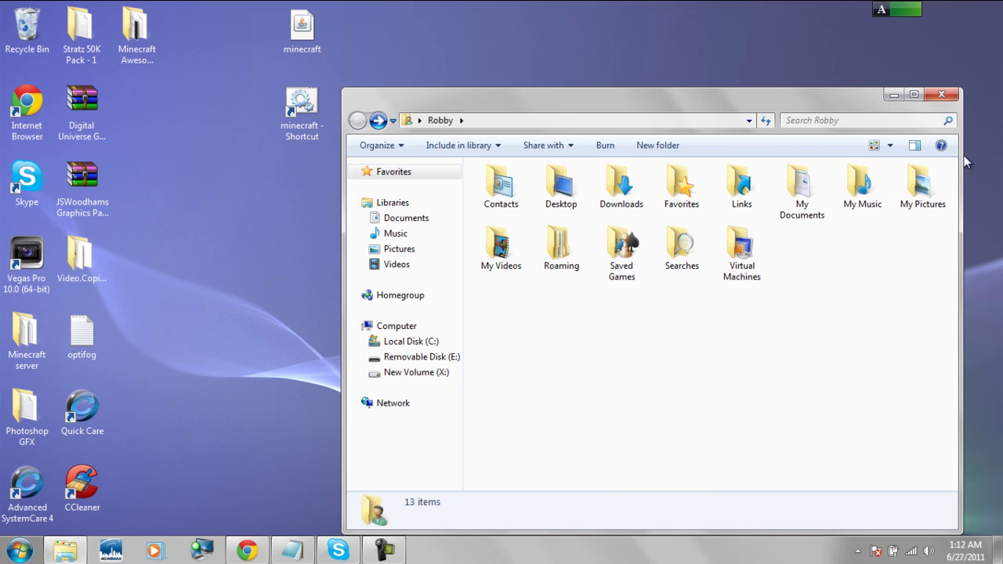
{"action": "left_click", "coordinate": [942, 99]}
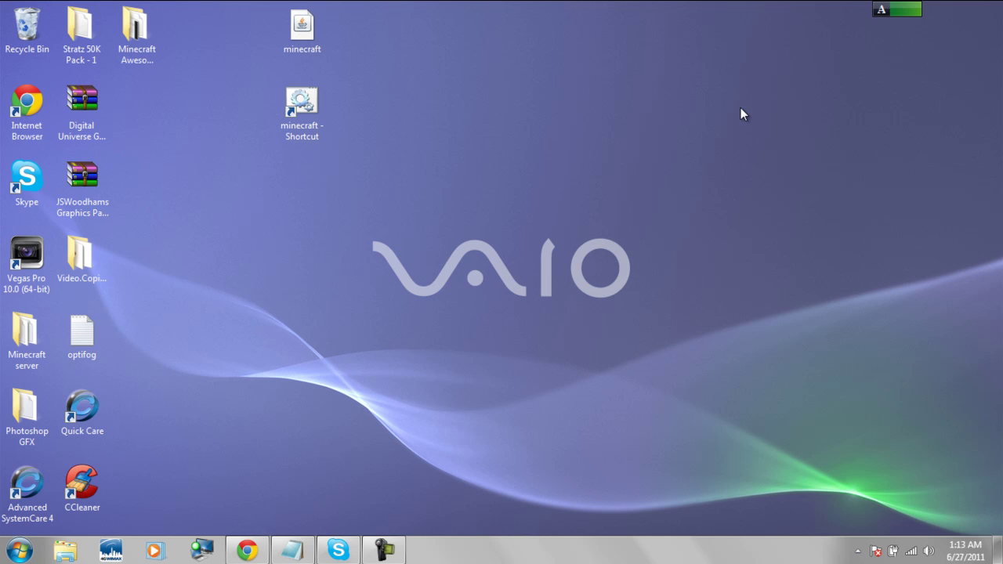